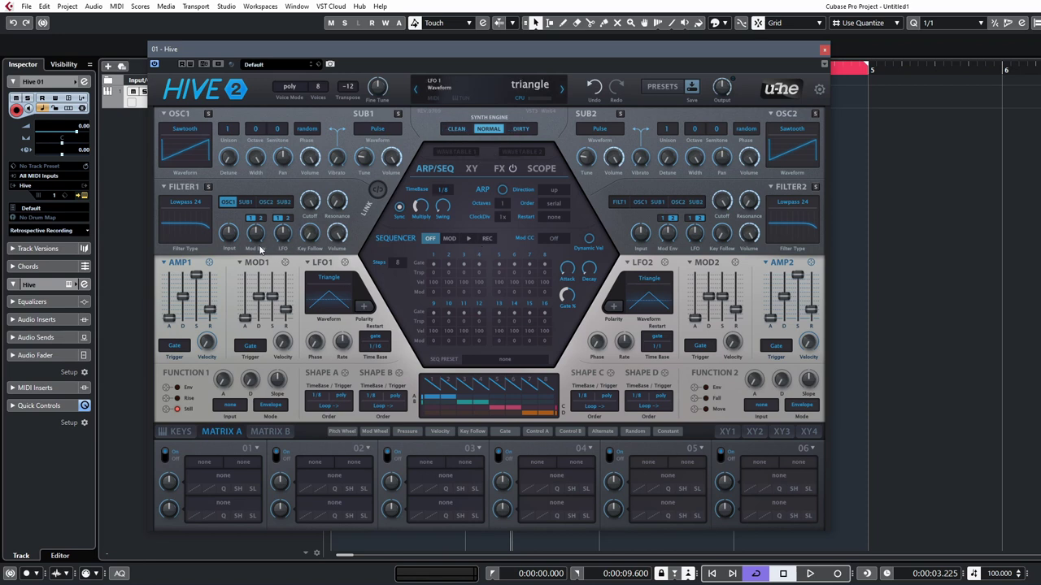
# Step: Keep Filter 1 on Lowpass 24, raise its resonance and set its cutoff to 94
pyautogui.click(184, 206)
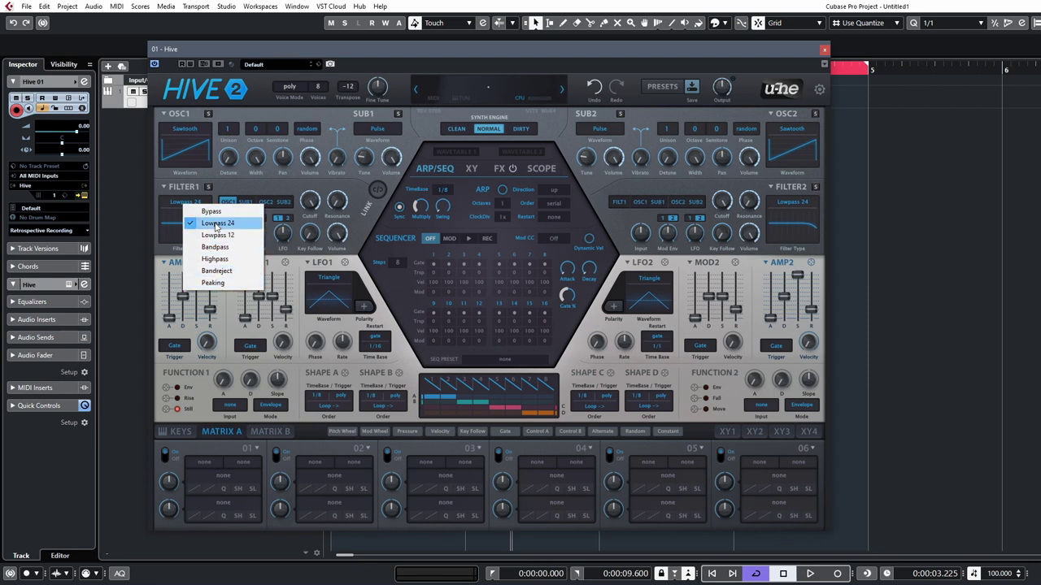
pyautogui.click(286, 193)
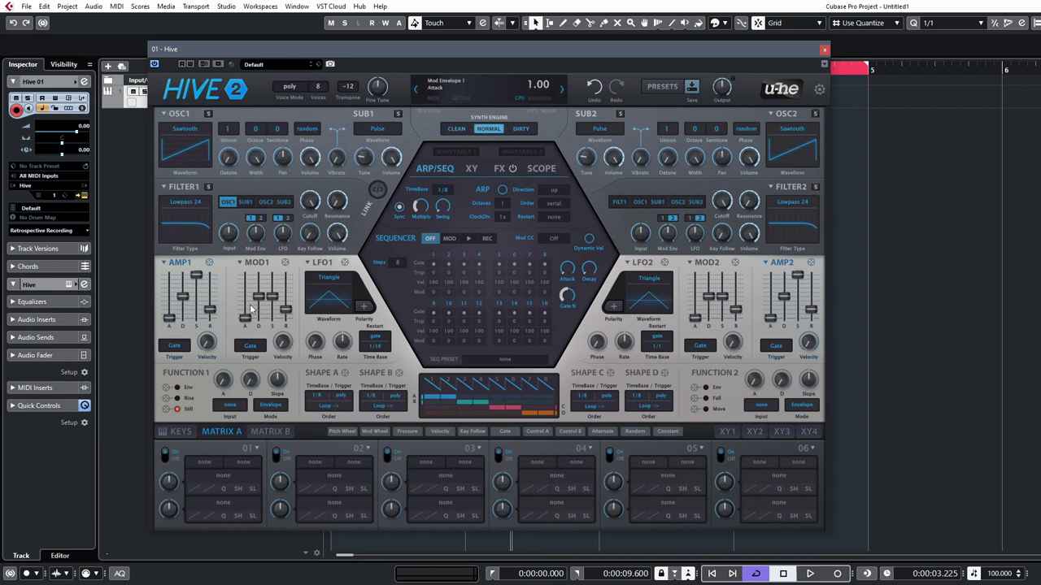
pyautogui.moveTo(337, 204); pyautogui.dragTo(340, 178)
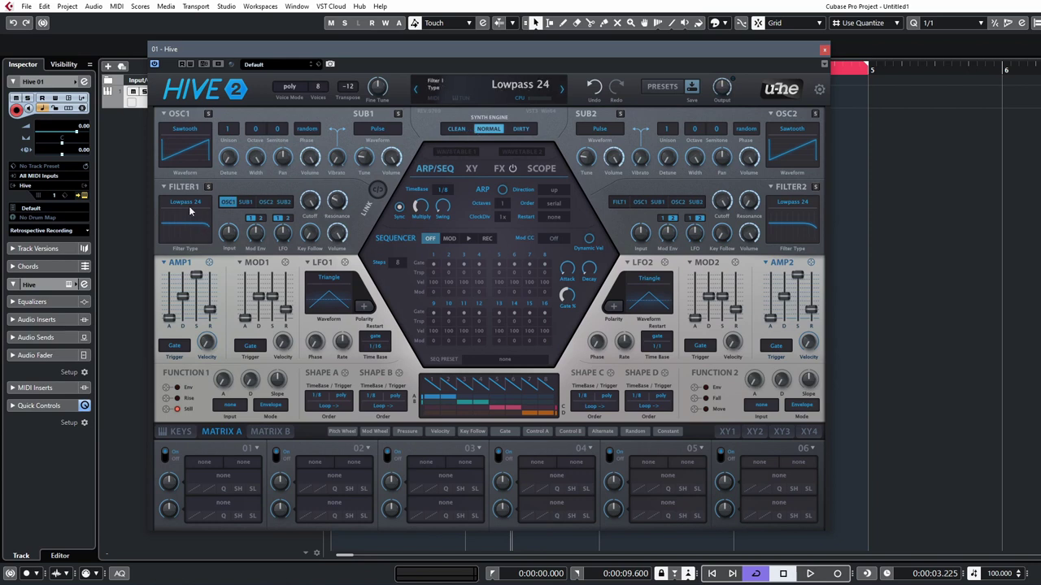
pyautogui.moveTo(336, 203); pyautogui.dragTo(322, 260)
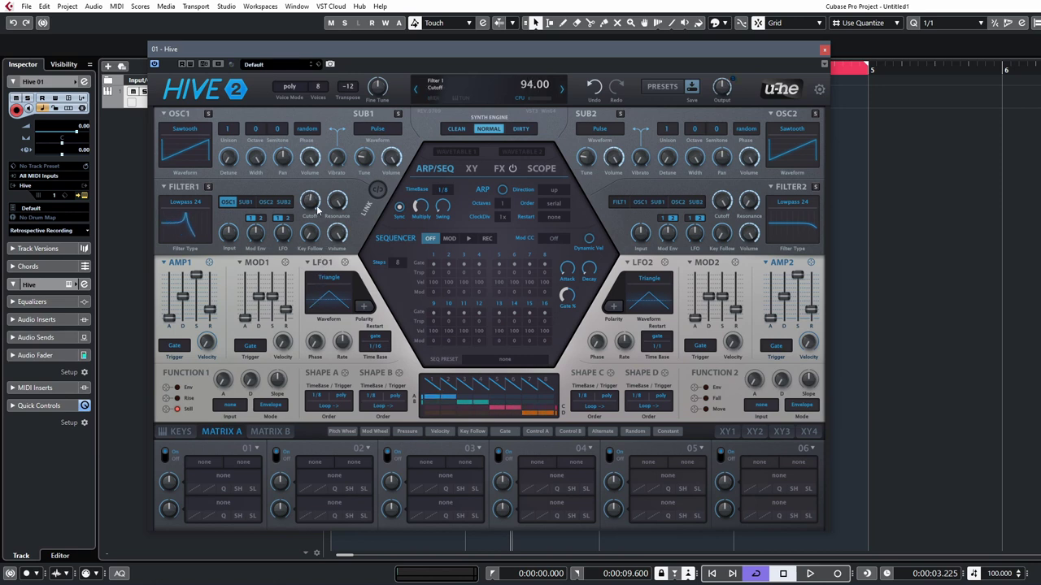
# Step: Compare the Clean, Dirty and Normal synth engines while sweeping Filter 1's cutoff, finishing on Normal
pyautogui.click(465, 130)
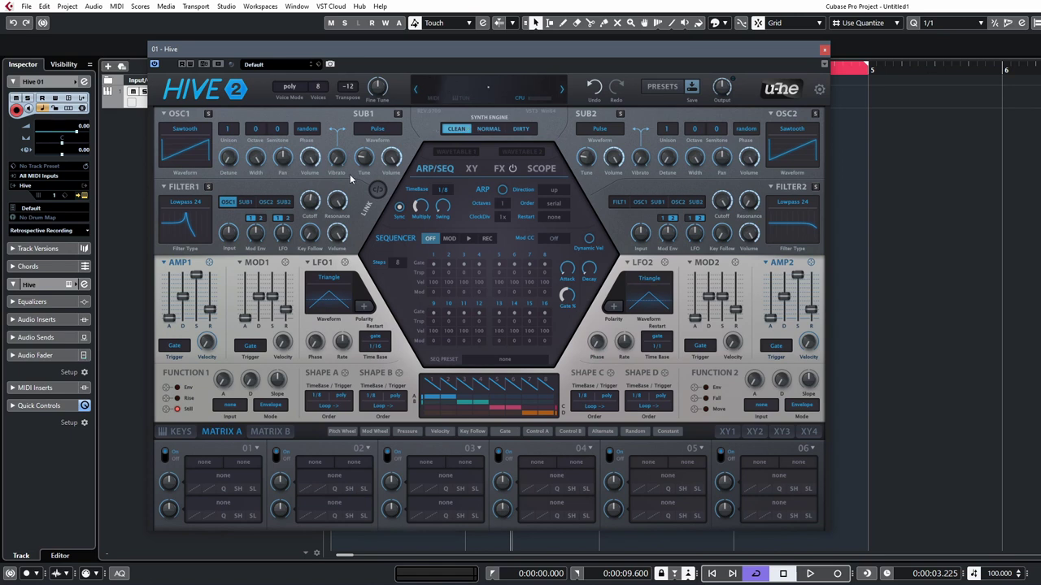
pyautogui.click(187, 204)
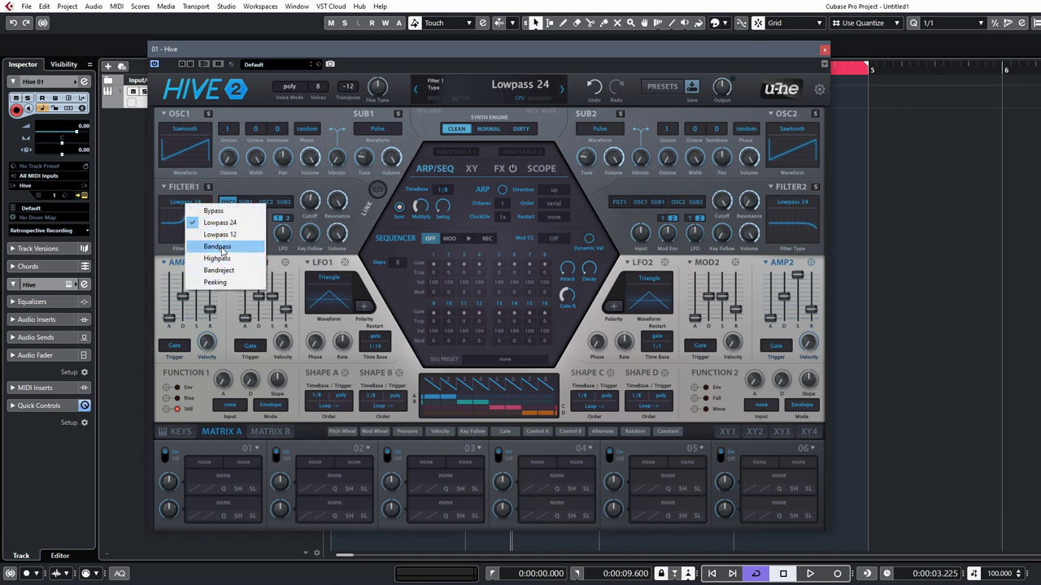
pyautogui.click(213, 189)
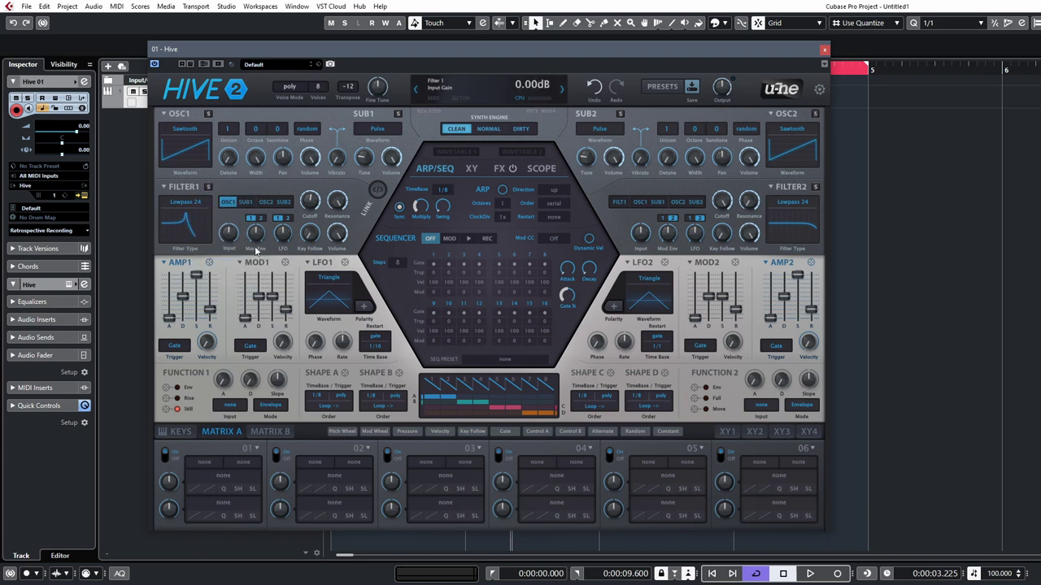
pyautogui.click(486, 129)
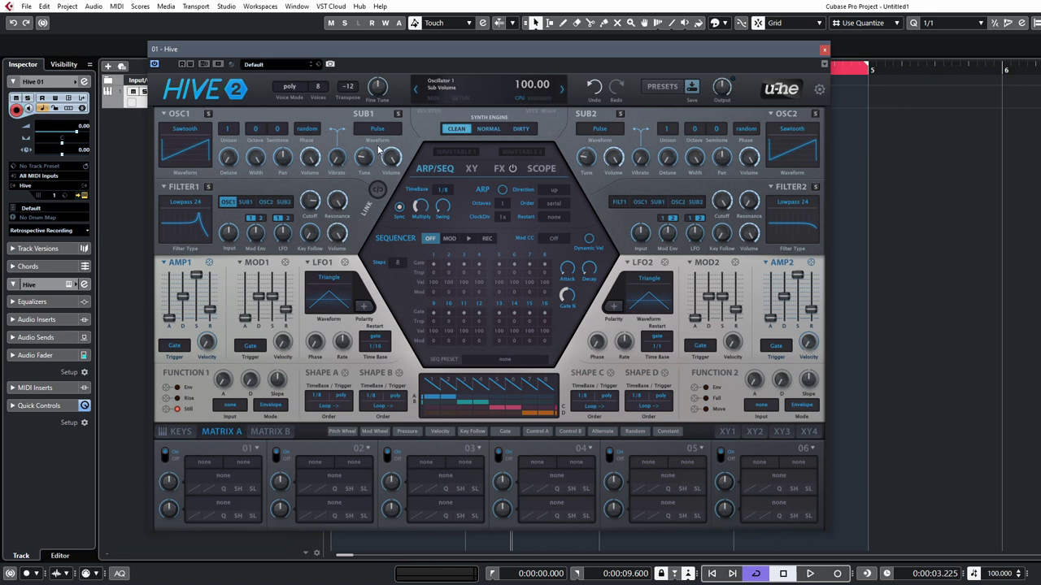
pyautogui.click(521, 128)
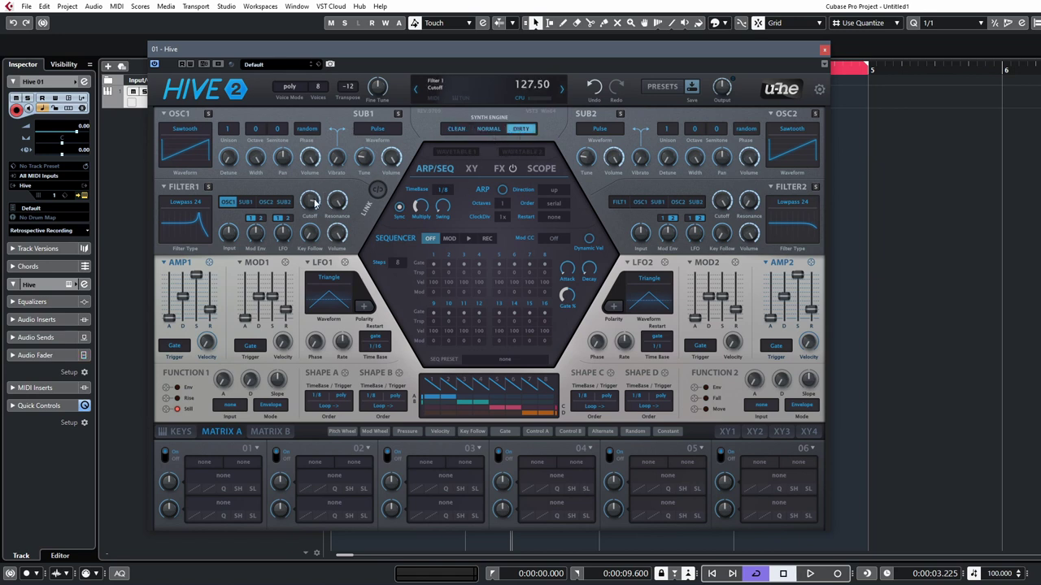
pyautogui.moveTo(311, 203); pyautogui.dragTo(326, 242)
pyautogui.click(489, 129)
pyautogui.click(455, 130)
pyautogui.click(520, 128)
pyautogui.click(489, 128)
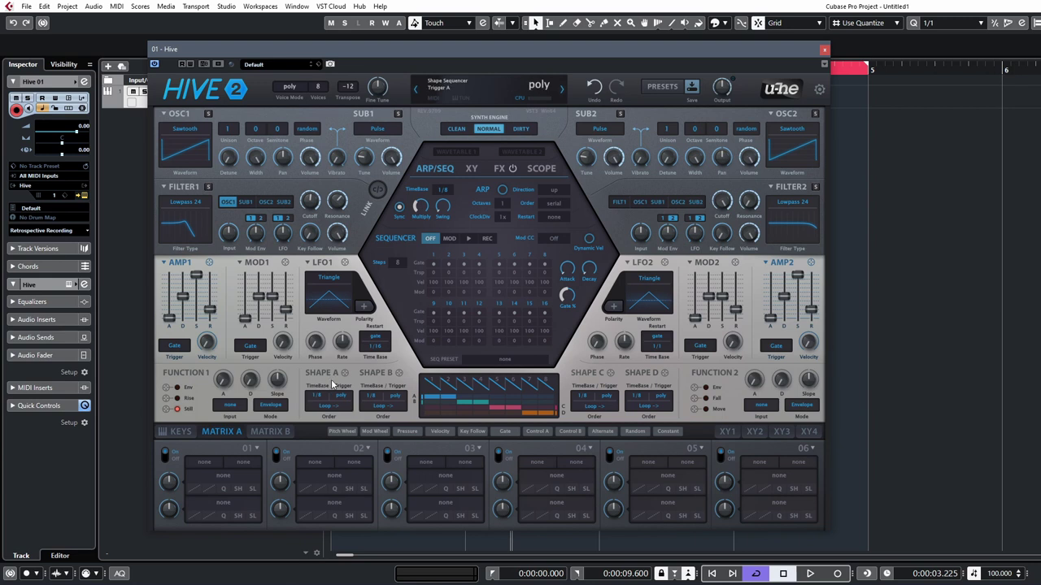
# Step: Reshape the shape sequencer's first segment into a straight rising ramp, trying the curved segment type before returning to the linear one
pyautogui.click(429, 392)
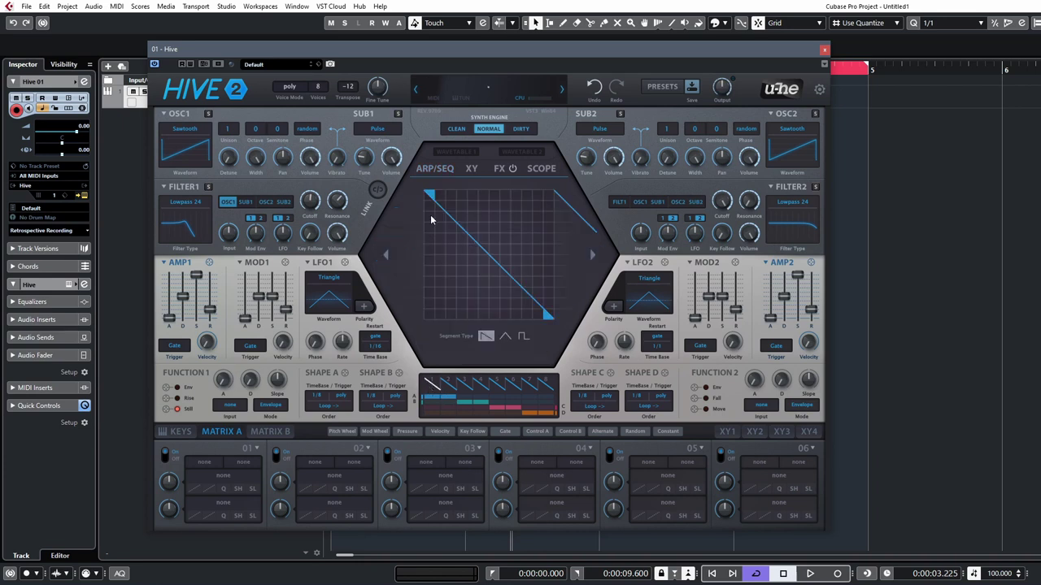
pyautogui.moveTo(431, 200); pyautogui.dragTo(400, 323)
pyautogui.click(504, 339)
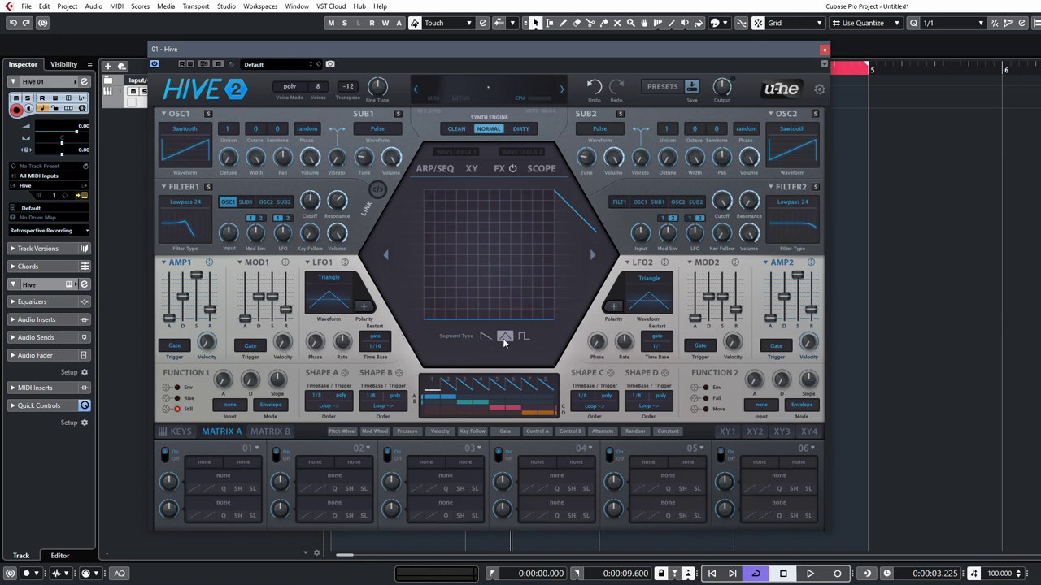
pyautogui.moveTo(554, 318); pyautogui.dragTo(556, 178)
pyautogui.click(504, 337)
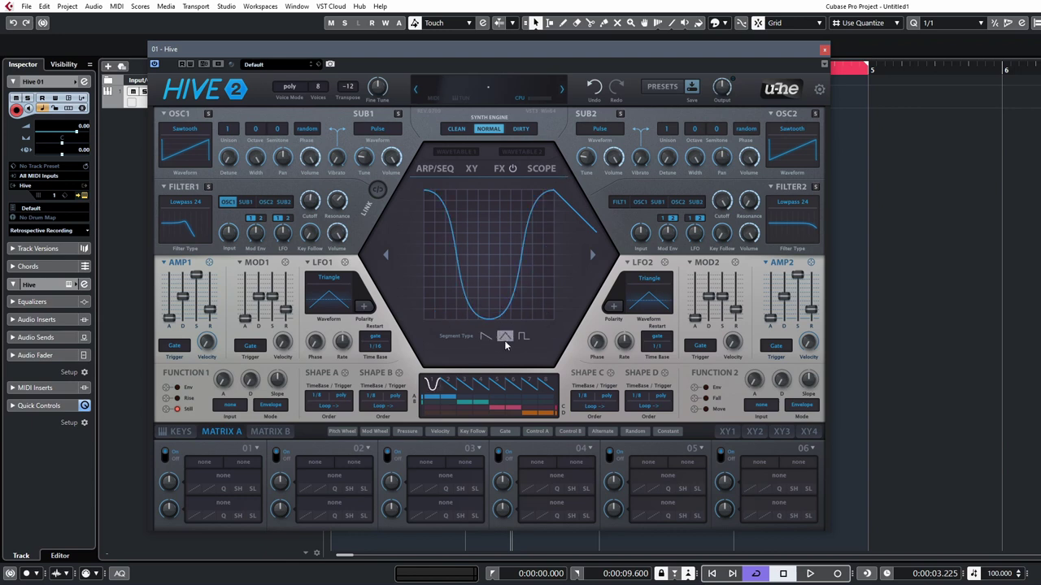
pyautogui.click(486, 337)
pyautogui.moveTo(517, 270); pyautogui.dragTo(511, 206)
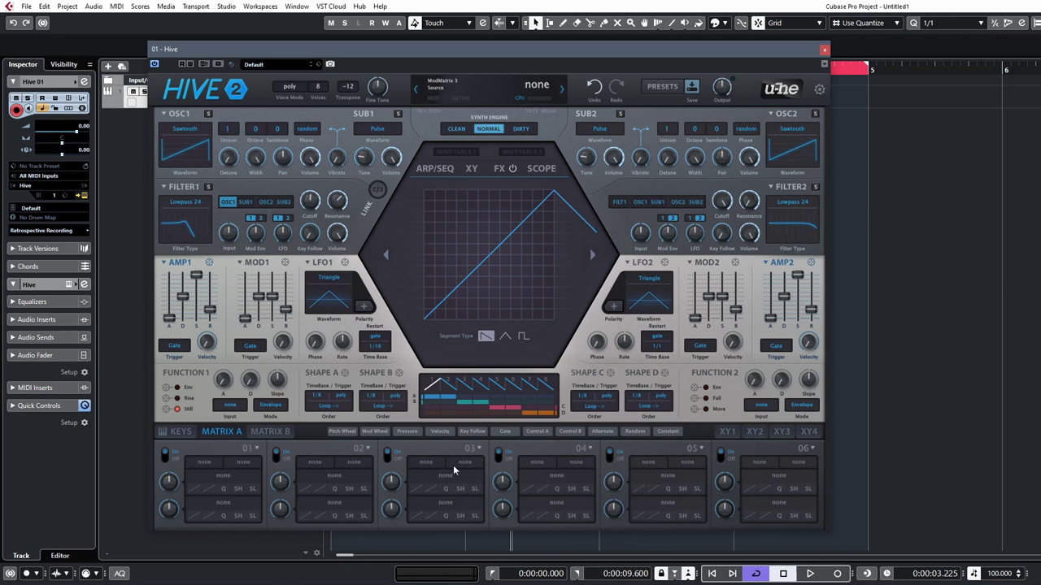
# Step: Keep Shape A's order on Loop and assign Shape A to modulate Filter 1's cutoff with a depth of 68
pyautogui.click(330, 404)
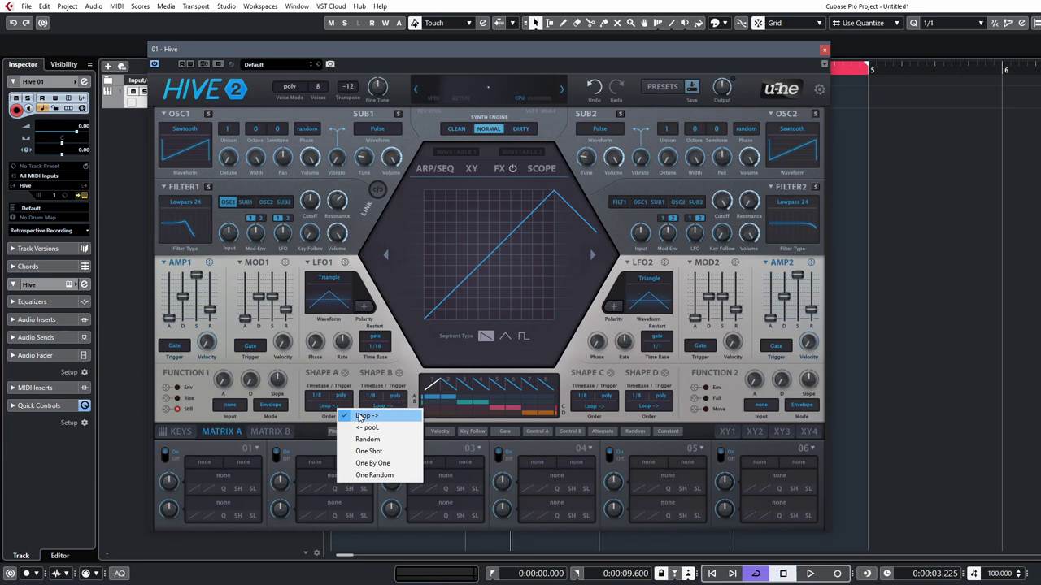
pyautogui.click(351, 372)
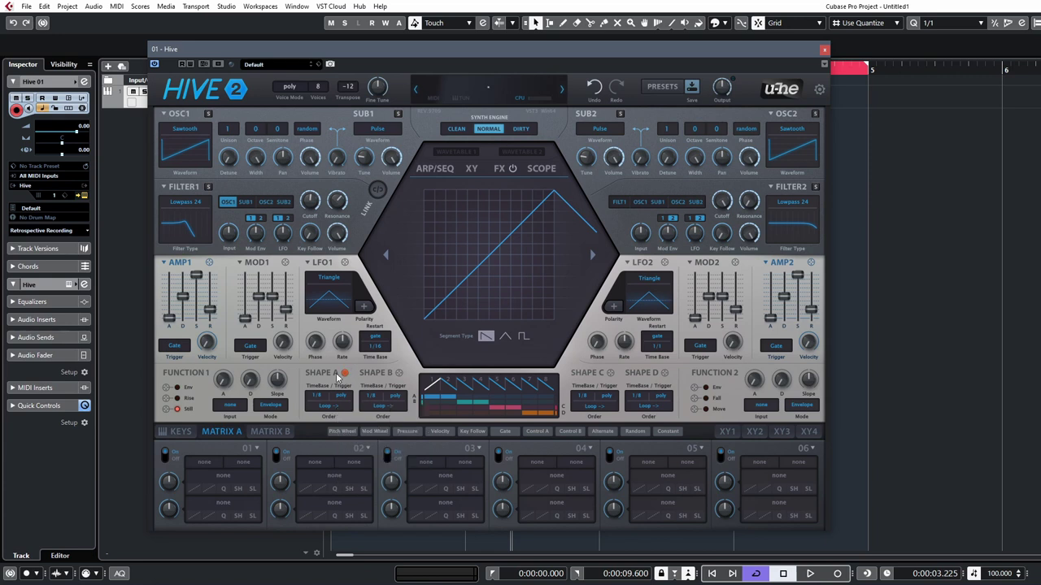
pyautogui.moveTo(345, 372); pyautogui.dragTo(309, 199)
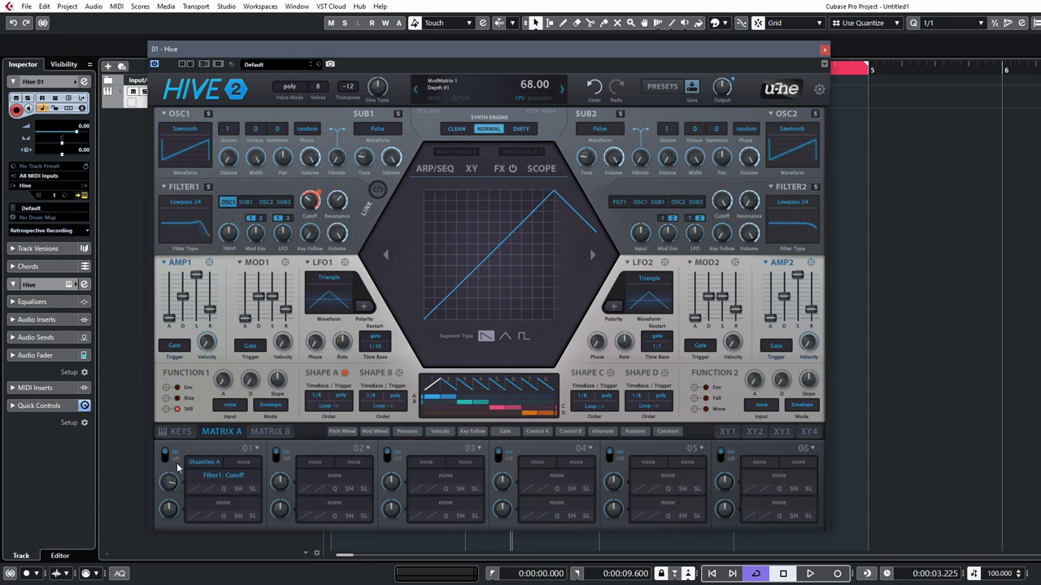
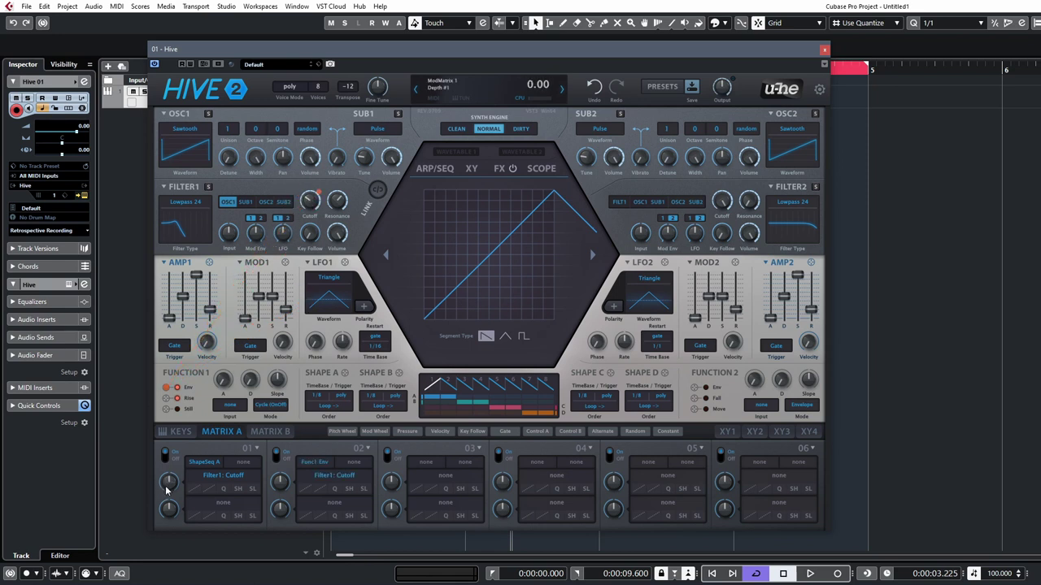
# Step: Set the Function 1 envelope's modulation depth on Filter 1's cutoff to 28 and adjust Function 1's attack
pyautogui.moveTo(281, 483)
pyautogui.mouseDown()
pyautogui.moveTo(280, 455)
pyautogui.moveTo(280, 473)
pyautogui.mouseUp()
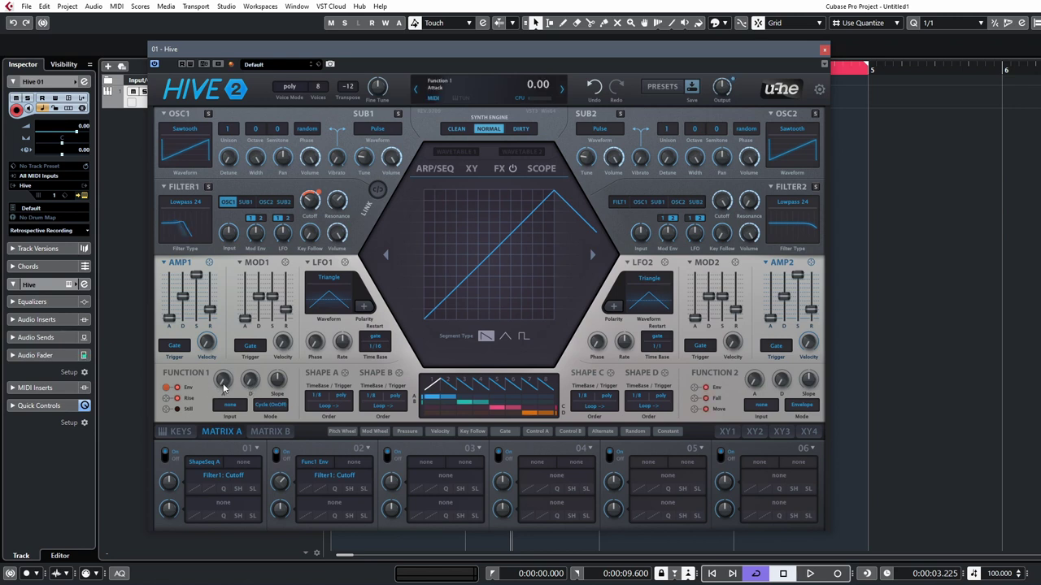
pyautogui.moveTo(224, 380)
pyautogui.mouseDown()
pyautogui.moveTo(232, 359)
pyautogui.moveTo(255, 366)
pyautogui.moveTo(271, 327)
pyautogui.moveTo(226, 376)
pyautogui.moveTo(230, 366)
pyautogui.mouseUp()
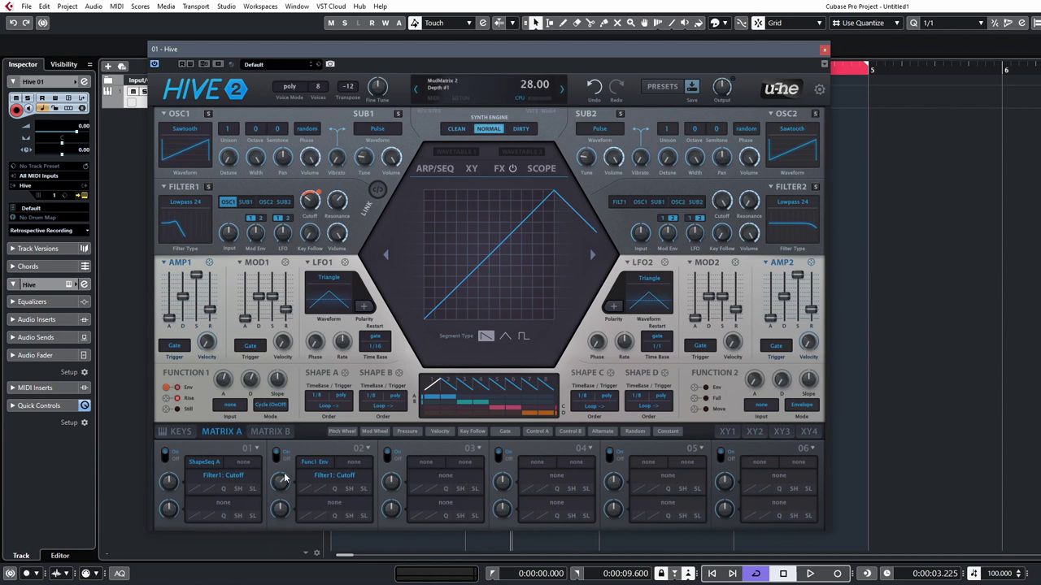
# Step: Change Oscillator 1 to Pulse and retarget the Function 1 envelope modulation to its pulse width, adjusting Function 1's decay
pyautogui.click(191, 131)
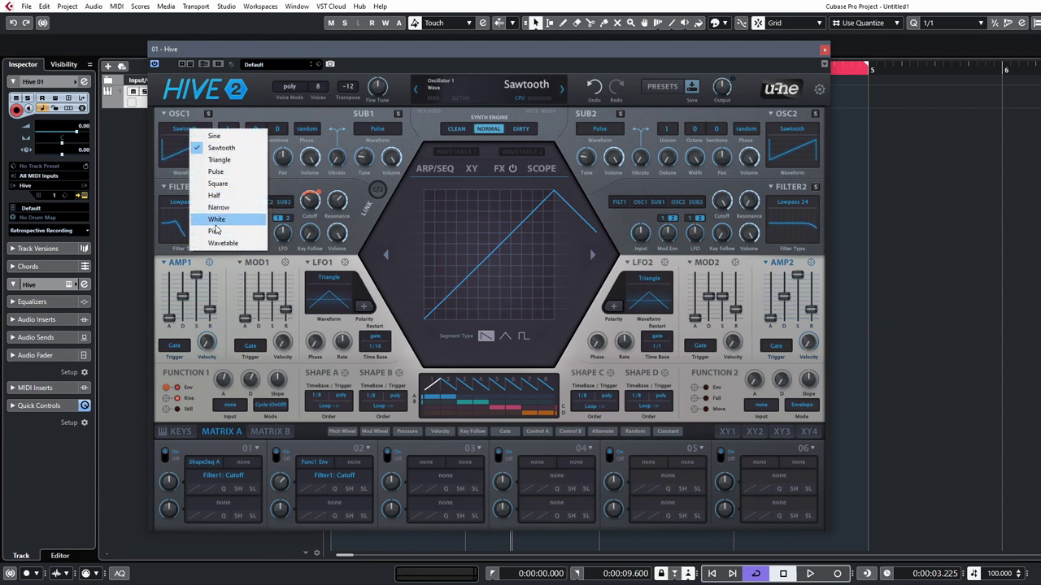
pyautogui.click(224, 172)
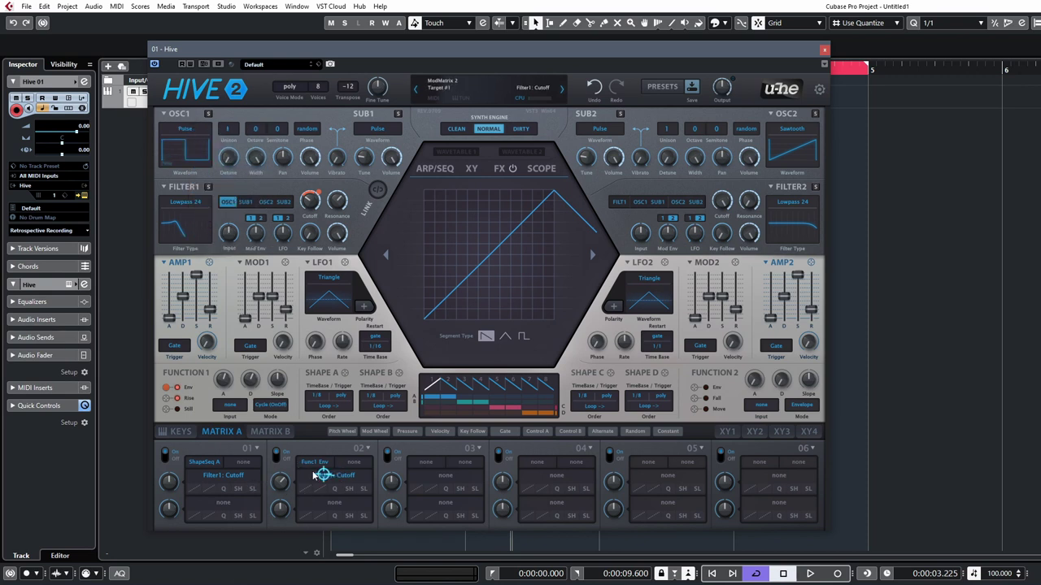
pyautogui.moveTo(323, 475); pyautogui.dragTo(185, 151)
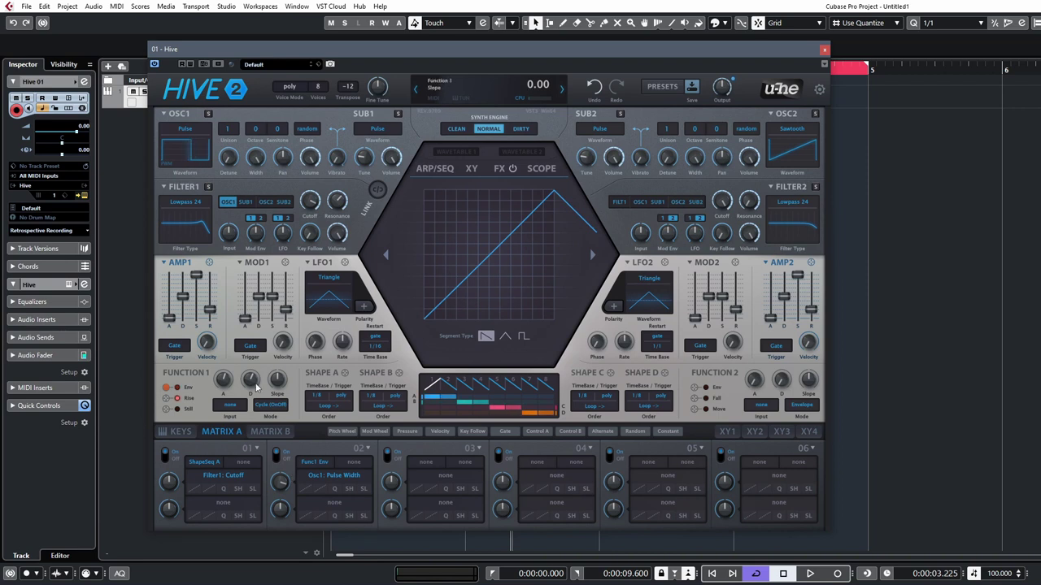
pyautogui.moveTo(253, 385); pyautogui.dragTo(249, 382)
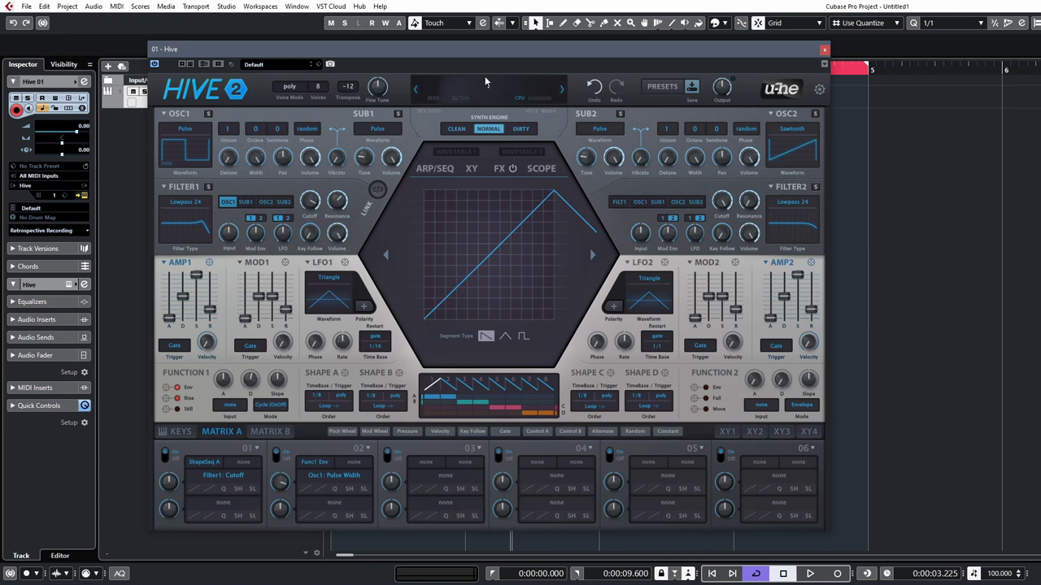
# Step: Reset the patch to init and try the Square, Half and Narrow waveforms on Oscillator 1, settling on Pulse
pyautogui.click(508, 91)
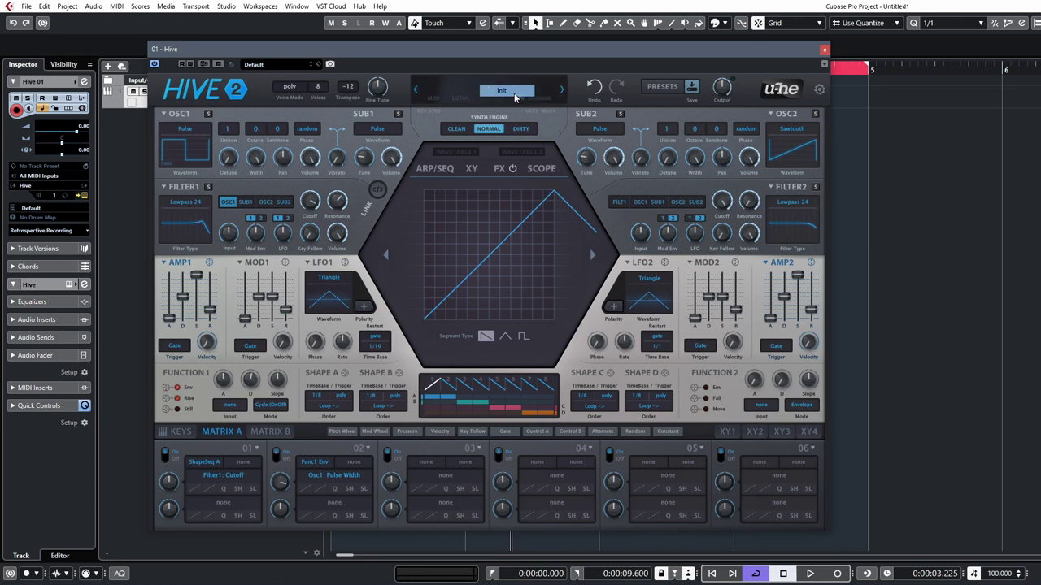
pyautogui.click(508, 92)
pyautogui.click(198, 130)
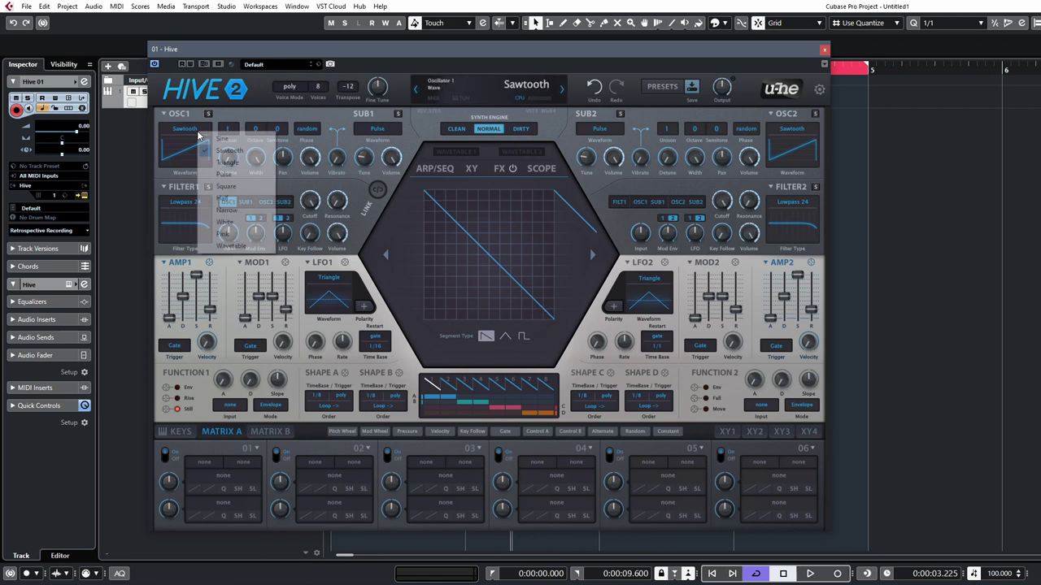
pyautogui.click(225, 187)
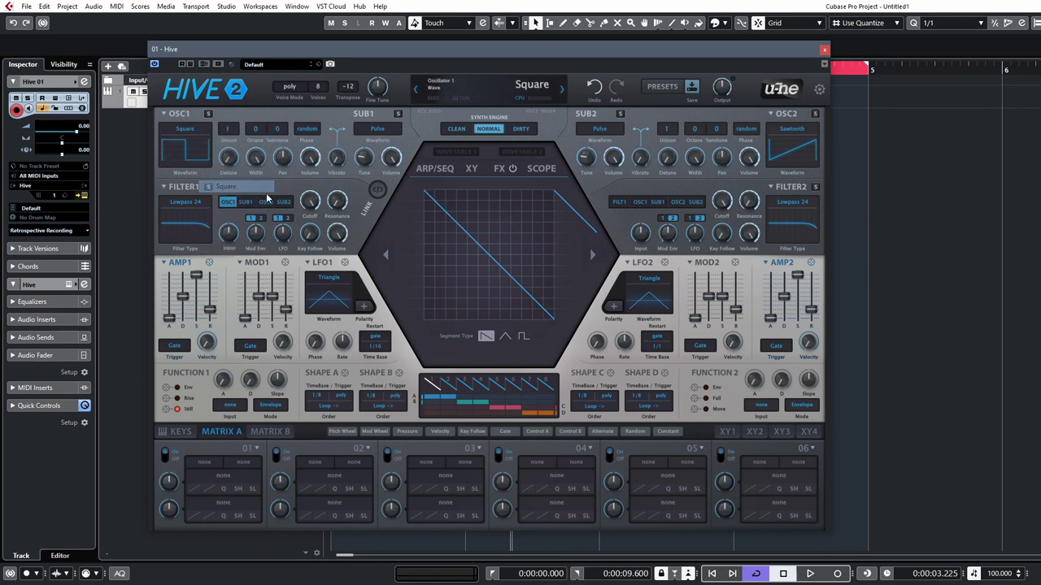
pyautogui.click(192, 136)
pyautogui.click(211, 200)
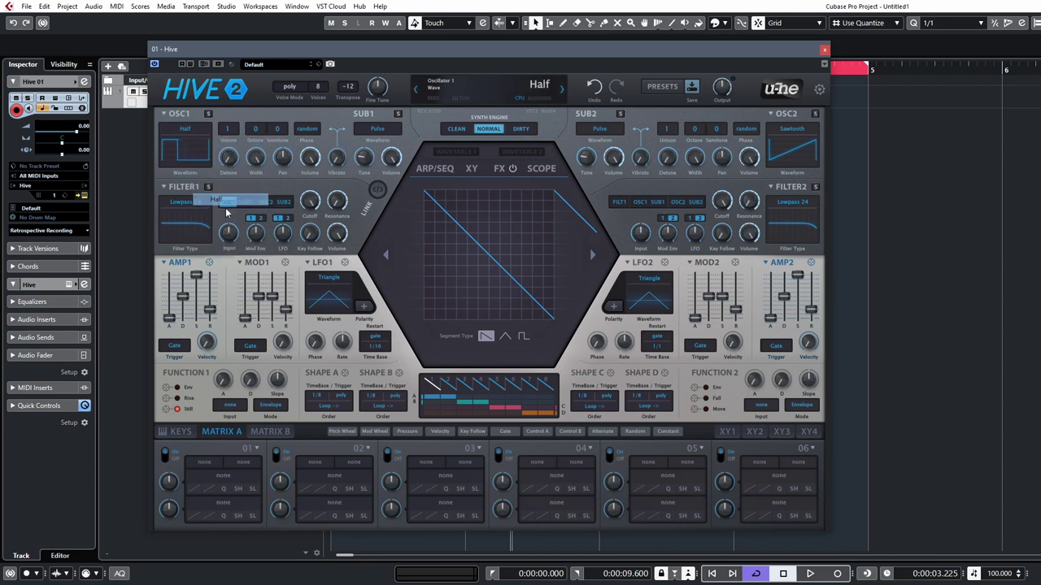
pyautogui.click(200, 137)
pyautogui.click(211, 213)
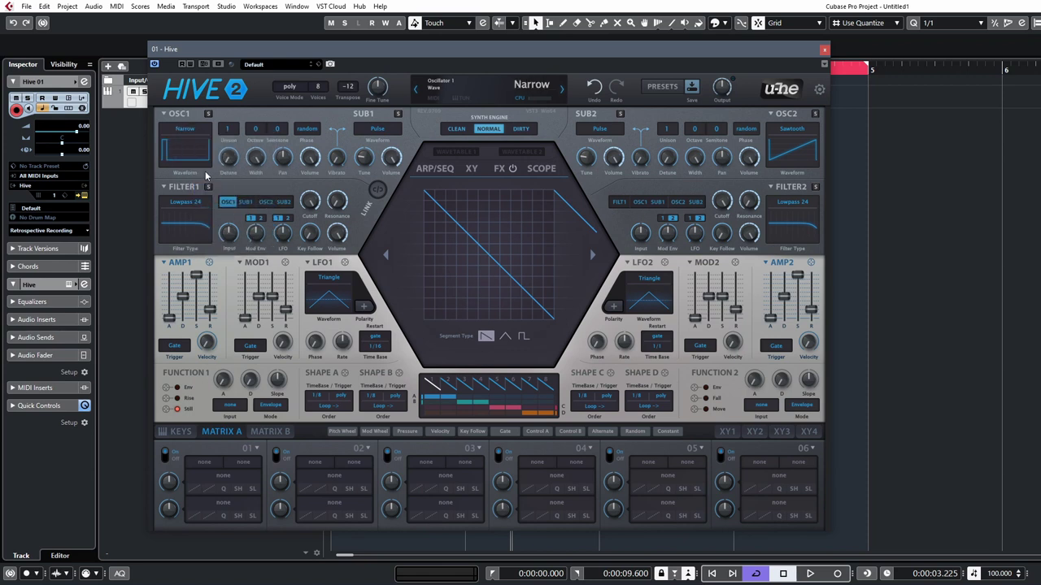
pyautogui.click(189, 136)
pyautogui.click(232, 172)
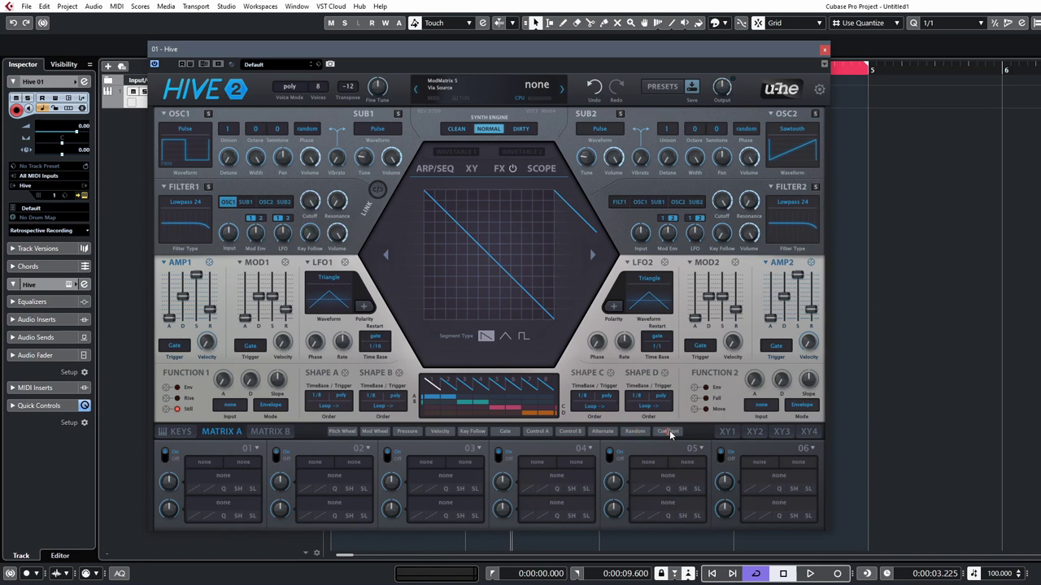
# Step: Assign the Constant modulation source to Oscillator 1's pulse width and sweep its depth up to 98
pyautogui.moveTo(667, 434); pyautogui.dragTo(179, 151)
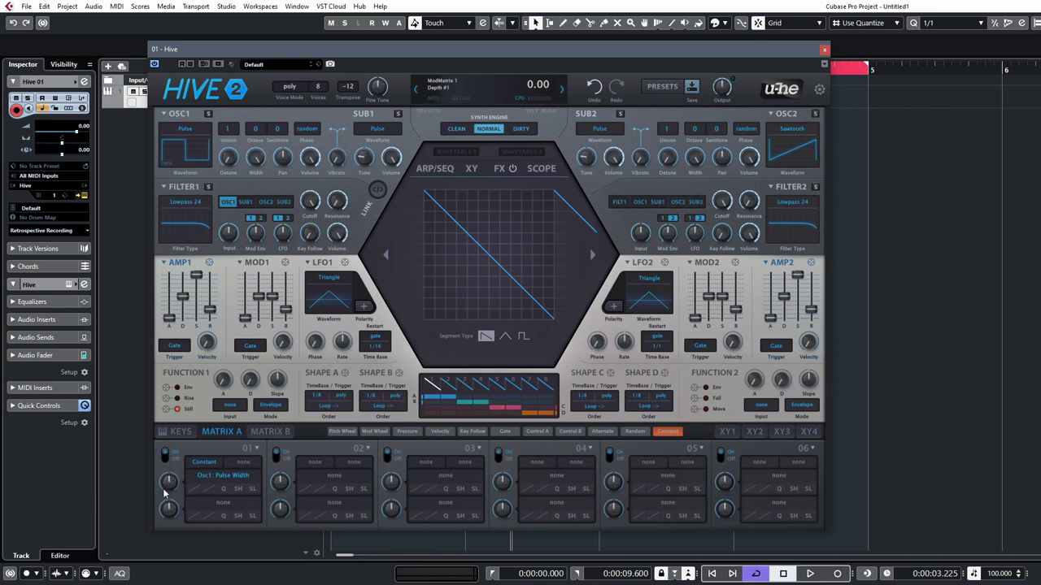
pyautogui.moveTo(171, 491); pyautogui.dragTo(179, 463)
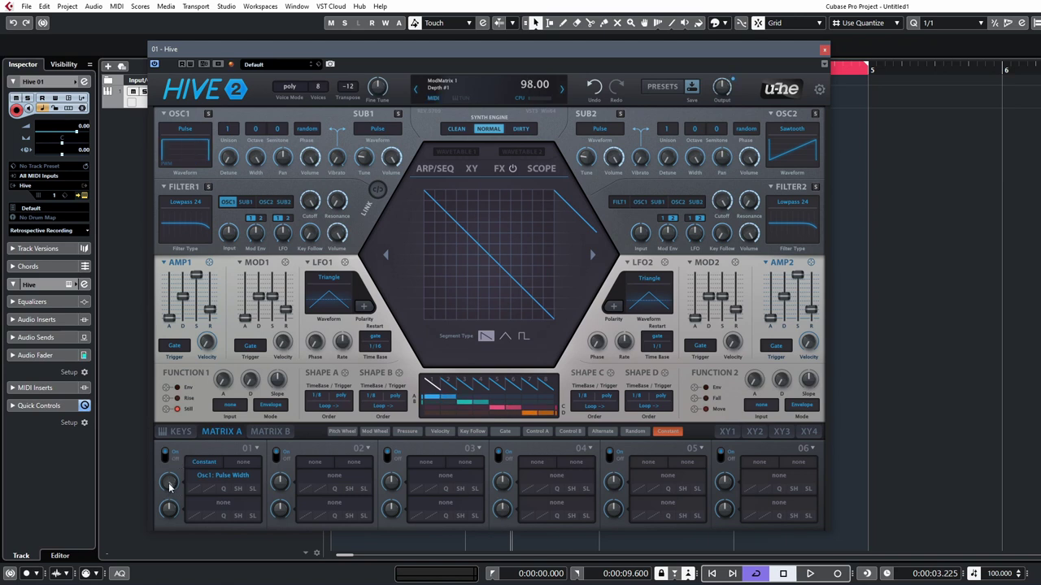
pyautogui.moveTo(169, 486)
pyautogui.mouseDown()
pyautogui.moveTo(159, 543)
pyautogui.moveTo(164, 486)
pyautogui.mouseUp()
# Step: Show the arpeggiator and sequencer page and set Oscillator 1's waveform to Wavetable on the initialised patch
pyautogui.click(435, 169)
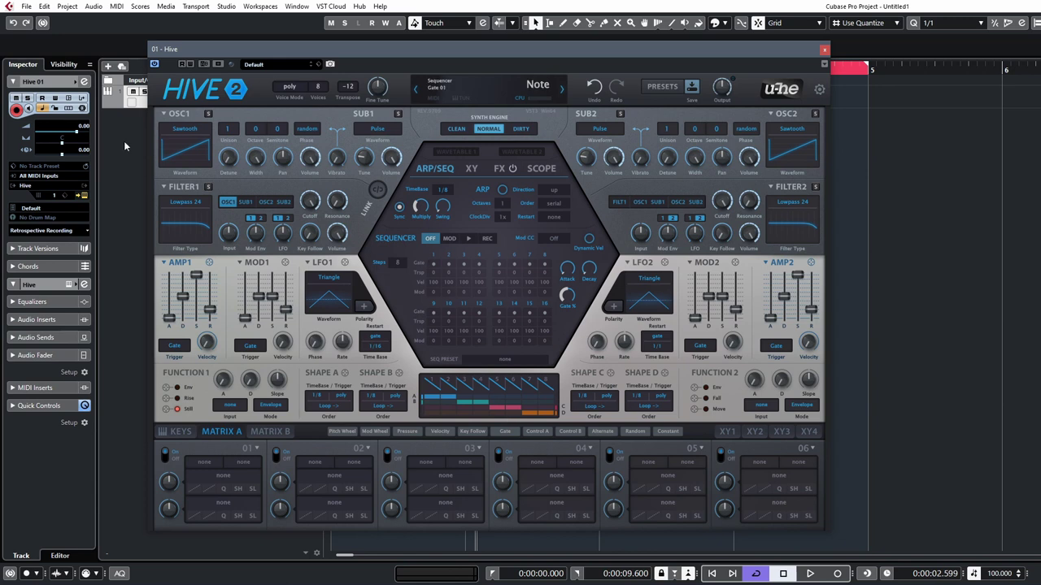
pyautogui.click(186, 130)
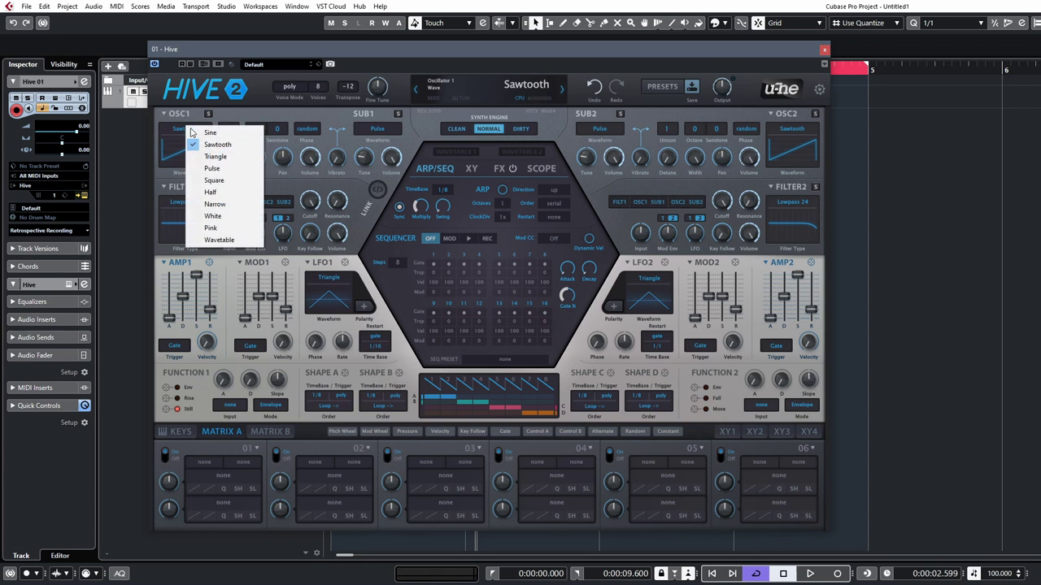
pyautogui.click(215, 241)
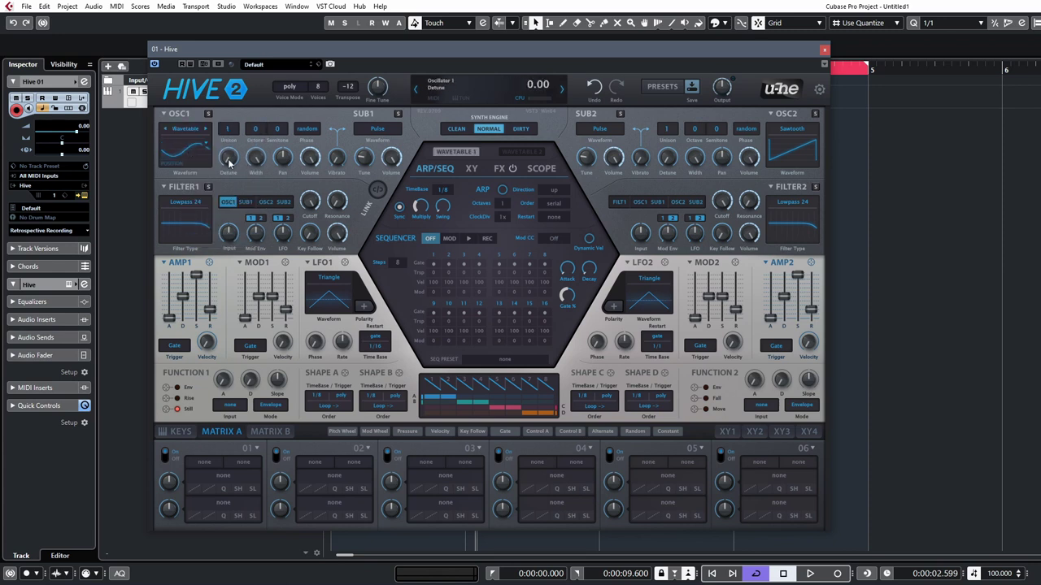
# Step: Load the Additive wavetable Four Major 3rds.wav into Oscillator 1 and sweep its position, returning it to 0
pyautogui.click(454, 152)
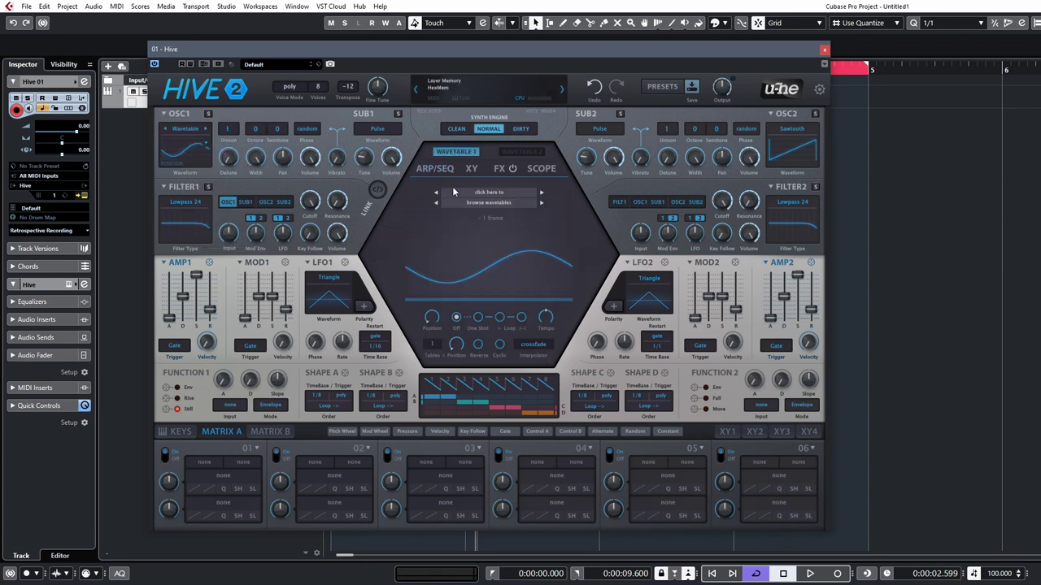
pyautogui.click(480, 204)
pyautogui.moveTo(526, 213)
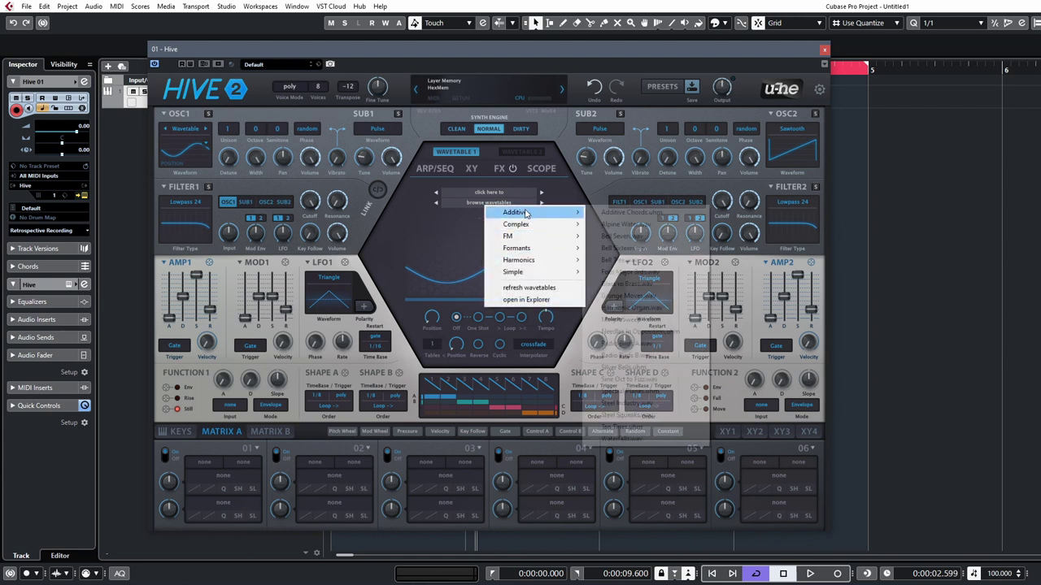
pyautogui.click(629, 272)
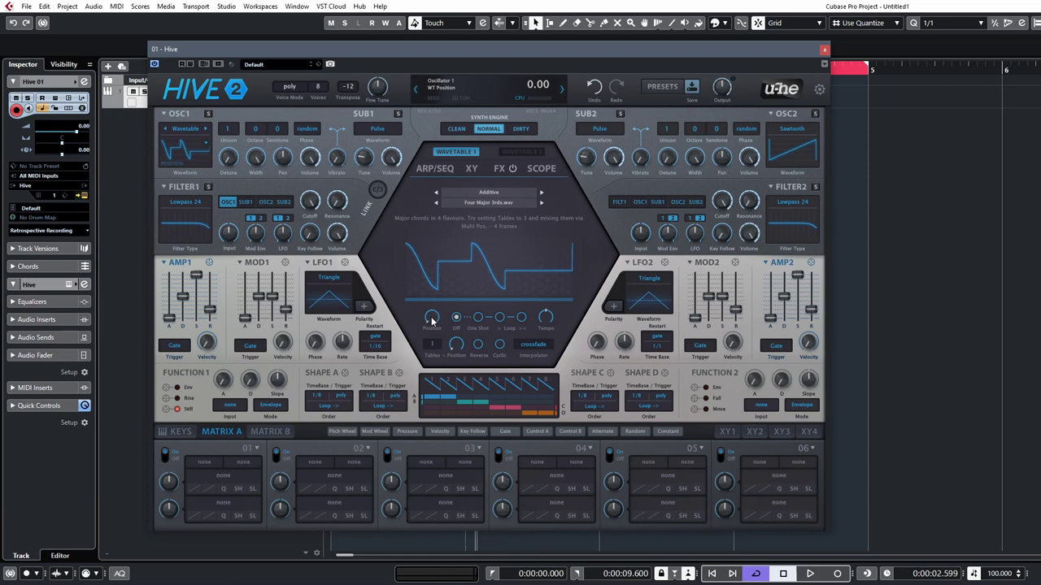
pyautogui.moveTo(435, 324)
pyautogui.mouseDown()
pyautogui.moveTo(435, 277)
pyautogui.moveTo(436, 324)
pyautogui.moveTo(444, 302)
pyautogui.moveTo(428, 342)
pyautogui.mouseUp()
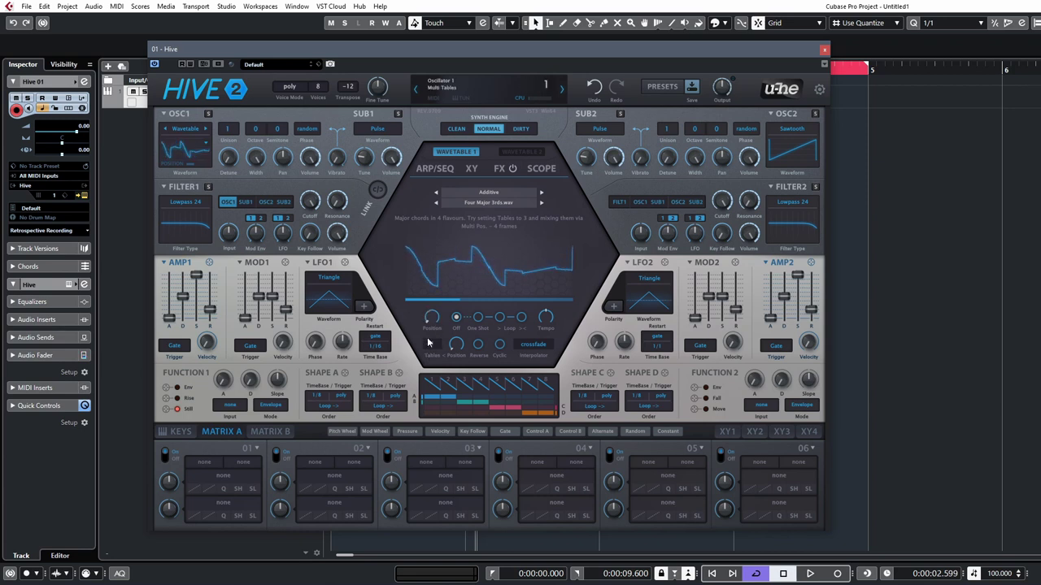
pyautogui.moveTo(431, 324); pyautogui.dragTo(411, 332)
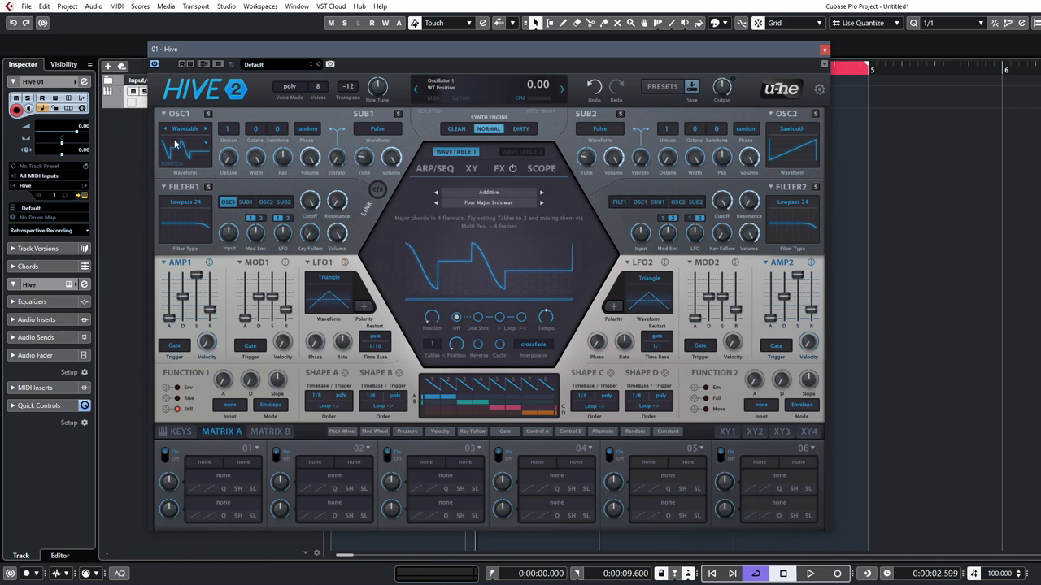
# Step: Assign LFO 1 to Oscillator 1's wavetable position, adjusting the modulation depth, LFO rate and the slot's second modifier
pyautogui.moveTo(344, 262); pyautogui.dragTo(175, 146)
pyautogui.moveTo(169, 483); pyautogui.dragTo(263, 341)
pyautogui.moveTo(341, 341)
pyautogui.mouseDown()
pyautogui.moveTo(349, 375)
pyautogui.moveTo(344, 355)
pyautogui.mouseUp()
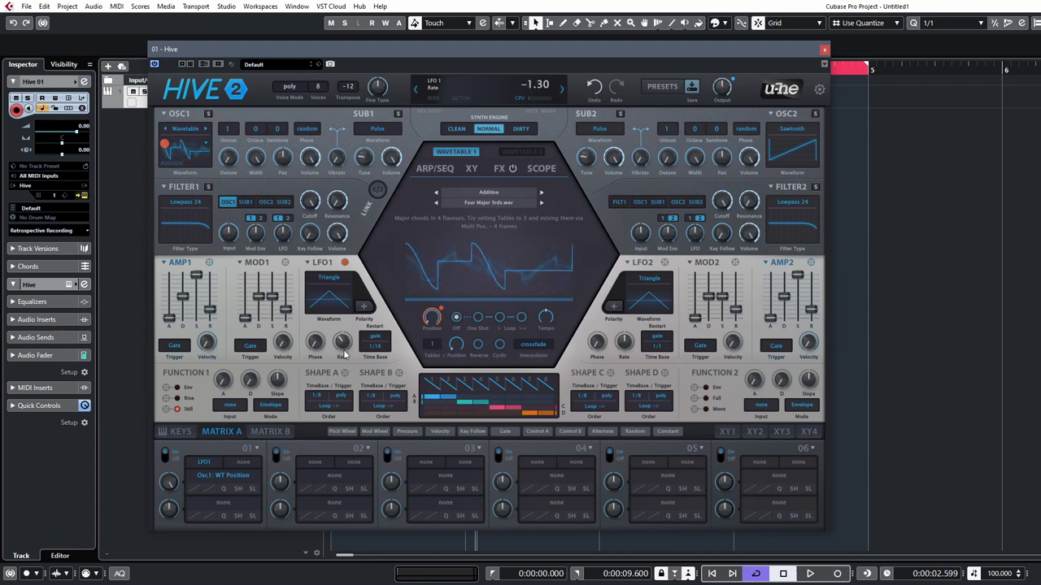
pyautogui.click(209, 488)
pyautogui.click(248, 553)
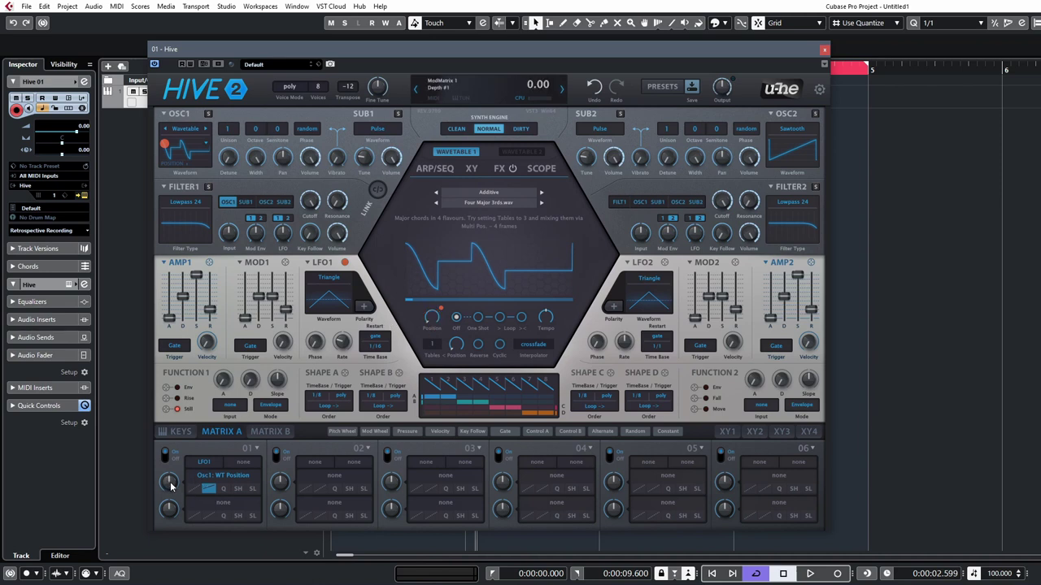
# Step: Remove the LFO 1 modulation from Oscillator 1's wavetable position
pyautogui.rightClick(433, 313)
pyautogui.moveTo(465, 340)
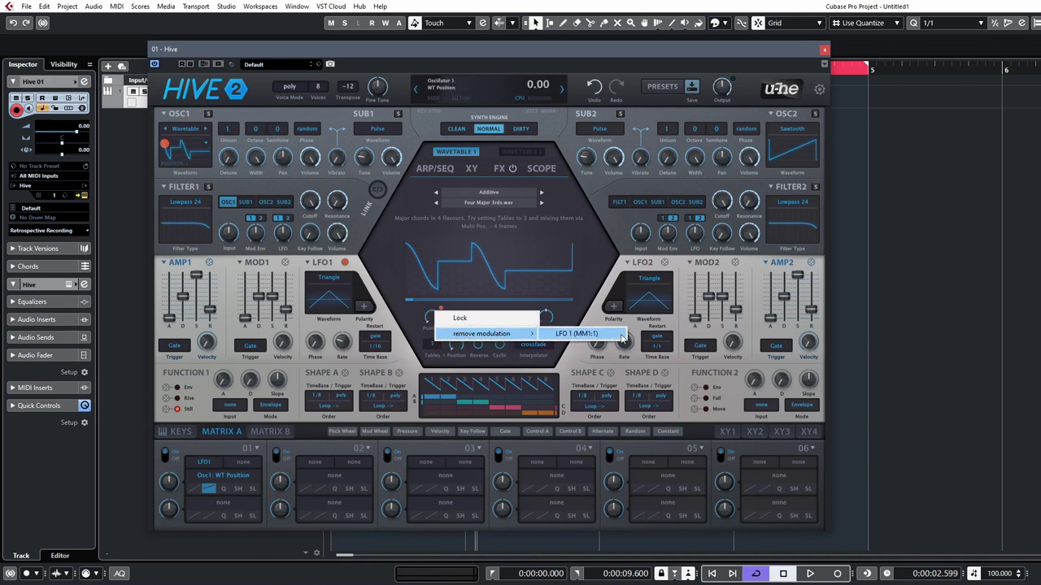
pyautogui.click(576, 334)
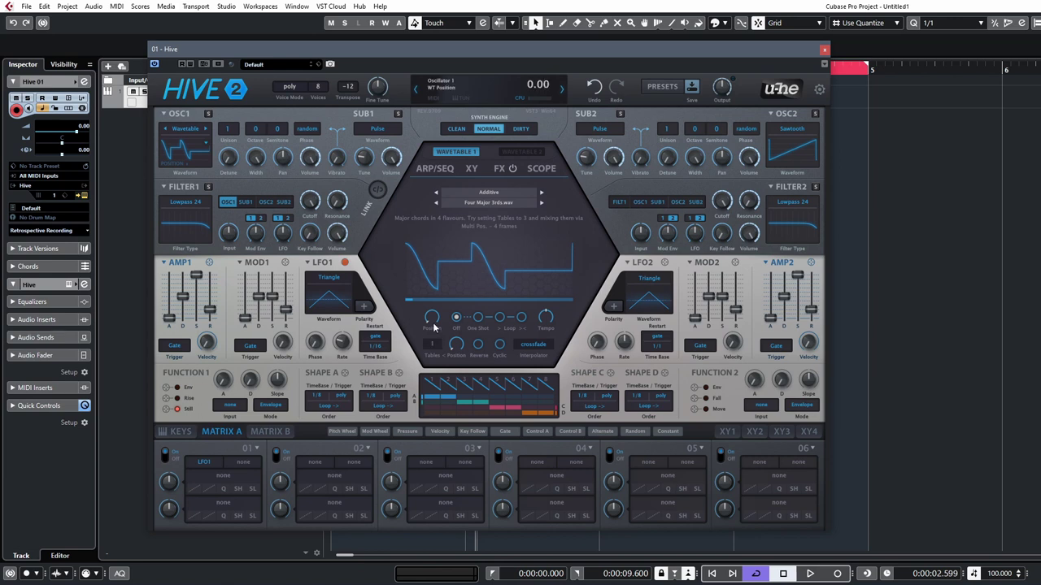
# Step: Set Wavetable 1's automatic playback to One Shot and try faster and slower tempos
pyautogui.click(478, 318)
pyautogui.moveTo(550, 322)
pyautogui.mouseDown()
pyautogui.moveTo(552, 331)
pyautogui.moveTo(557, 307)
pyautogui.moveTo(557, 333)
pyautogui.moveTo(552, 310)
pyautogui.mouseUp()
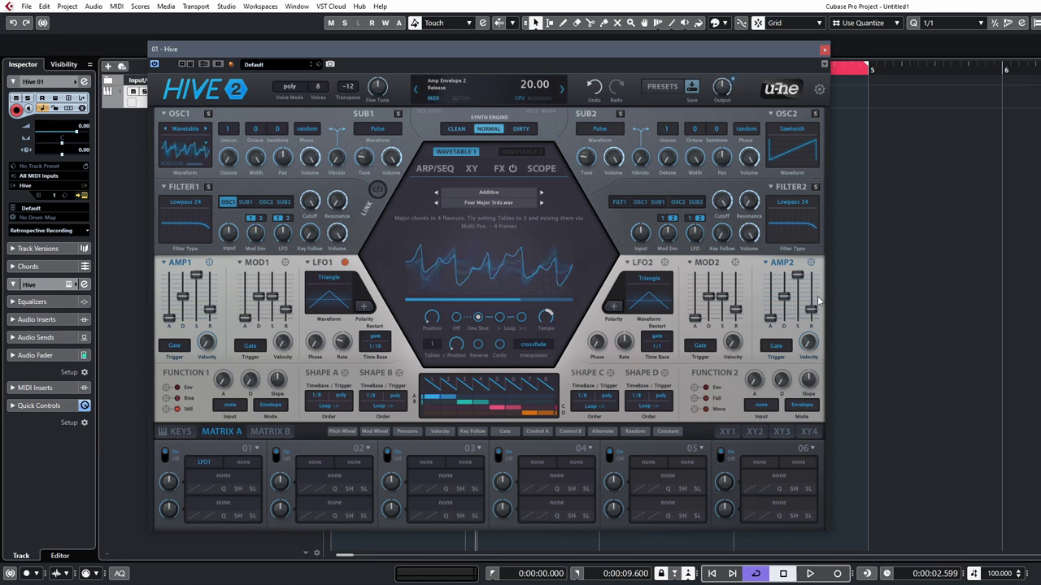
pyautogui.moveTo(565, 329); pyautogui.dragTo(562, 317)
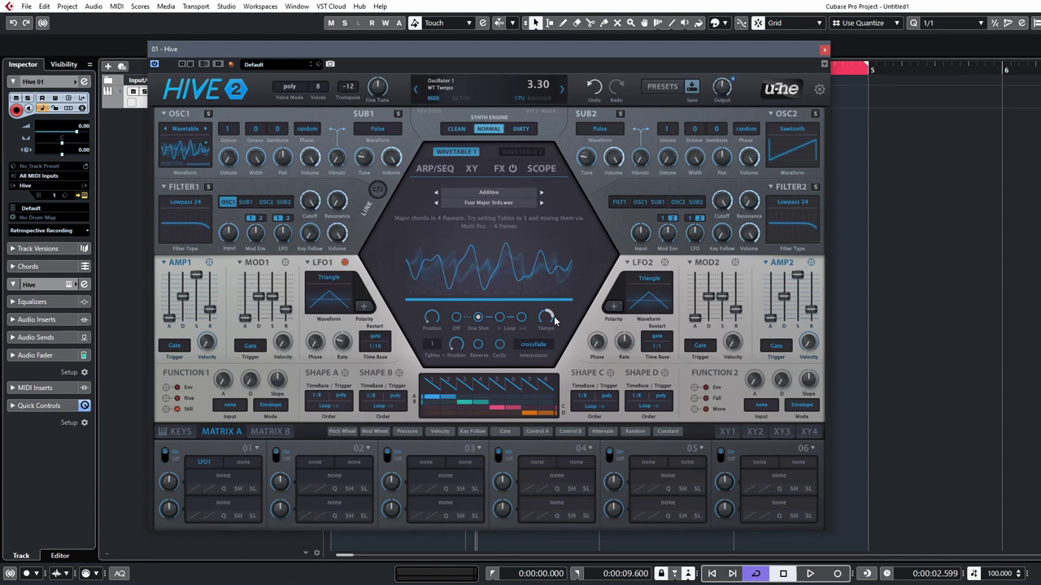
pyautogui.moveTo(552, 321); pyautogui.dragTo(543, 358)
# Step: Switch Wavetable 1's playback to the forward loop mode and adjust its tempo
pyautogui.moveTo(545, 317); pyautogui.dragTo(520, 316)
pyautogui.click(497, 318)
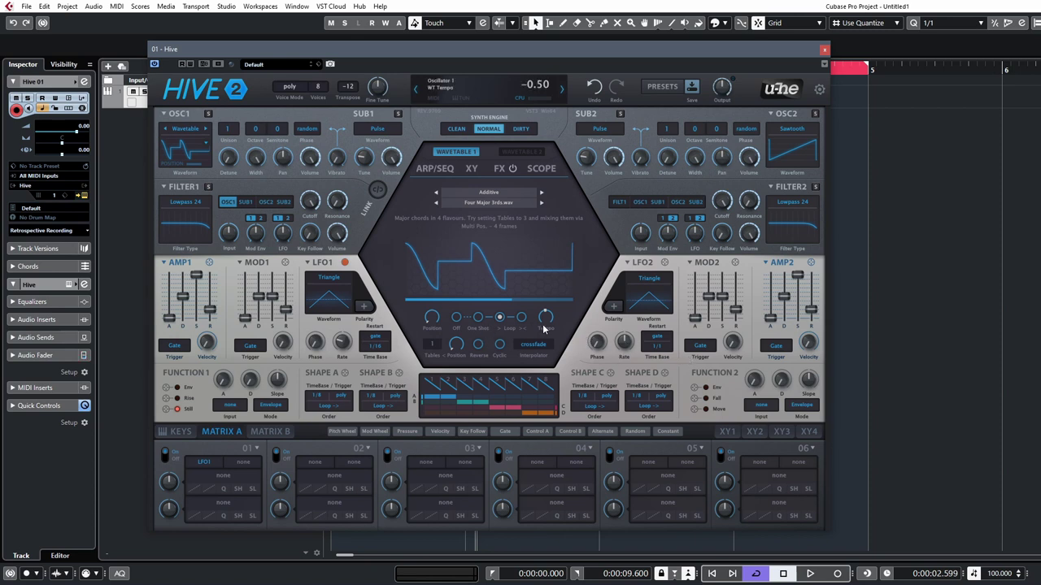
pyautogui.moveTo(544, 328); pyautogui.dragTo(547, 317)
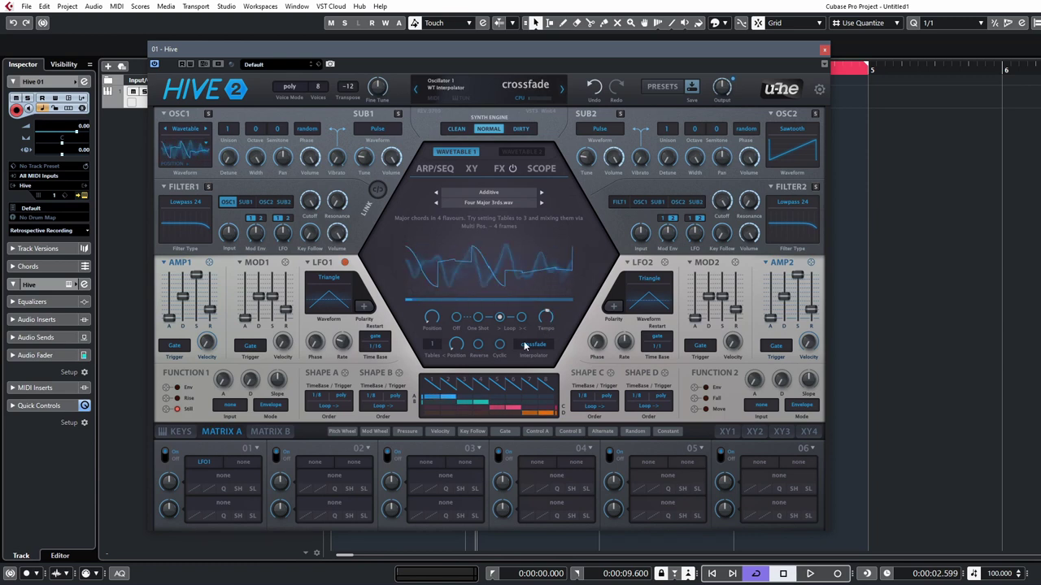
# Step: Switch Wavetable 1's playback to the back-and-forth loop mode and vary its tempo, including -2.20
pyautogui.click(523, 318)
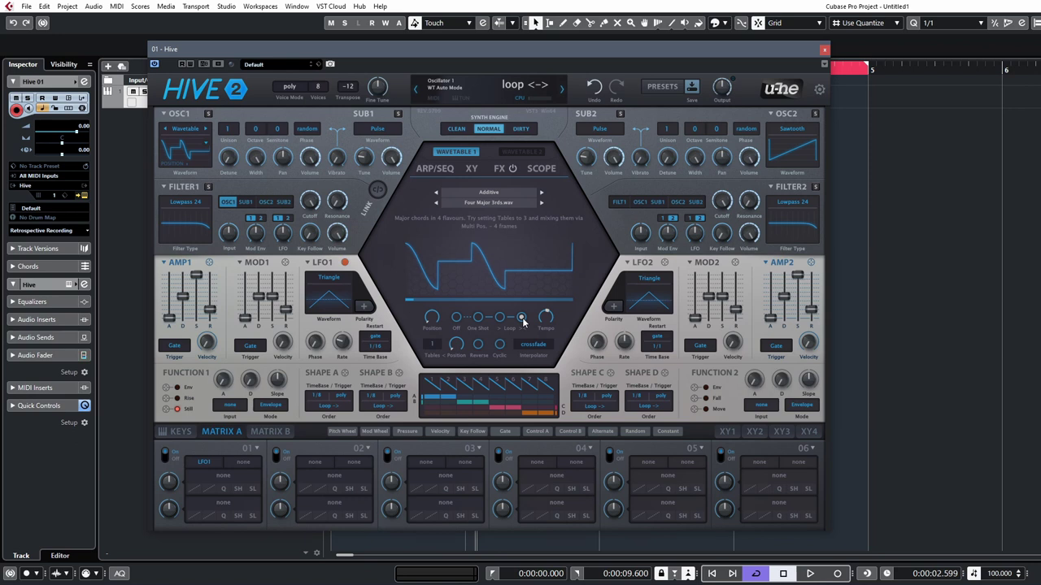
pyautogui.moveTo(544, 318); pyautogui.dragTo(545, 329)
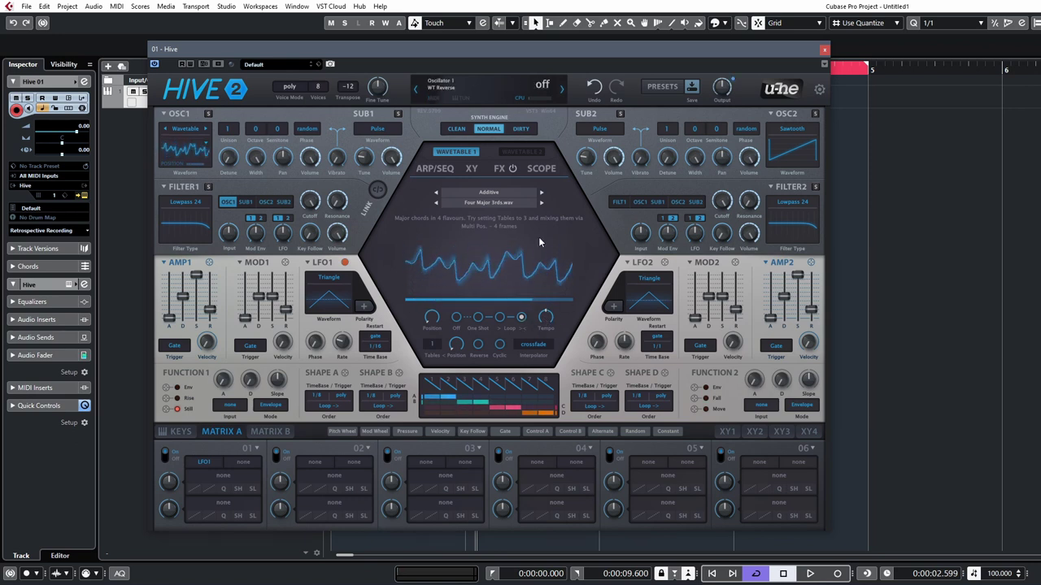
pyautogui.moveTo(546, 318)
pyautogui.mouseDown()
pyautogui.moveTo(553, 334)
pyautogui.moveTo(550, 317)
pyautogui.mouseUp()
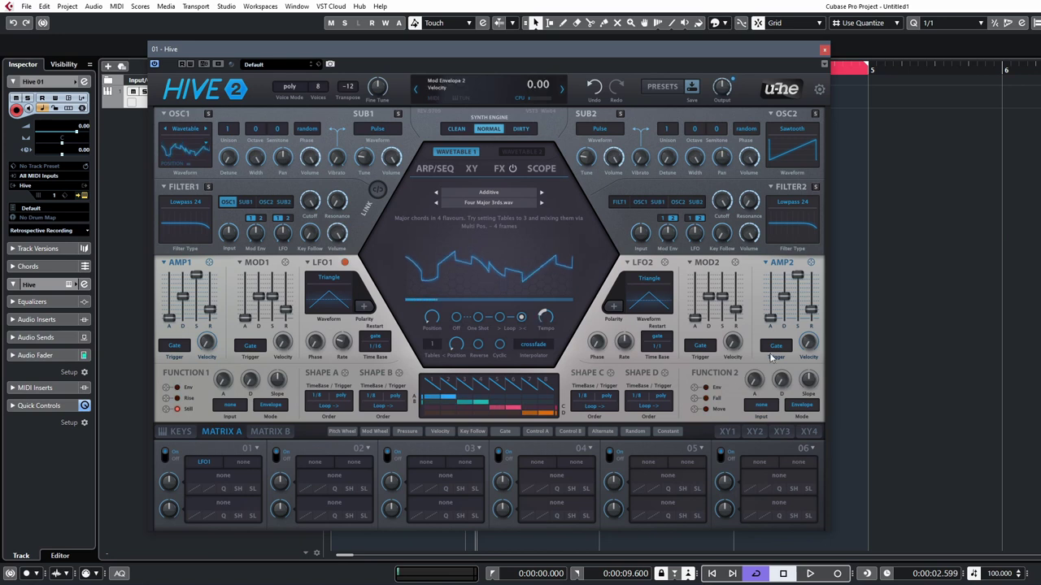
pyautogui.scroll(3, 546, 321)
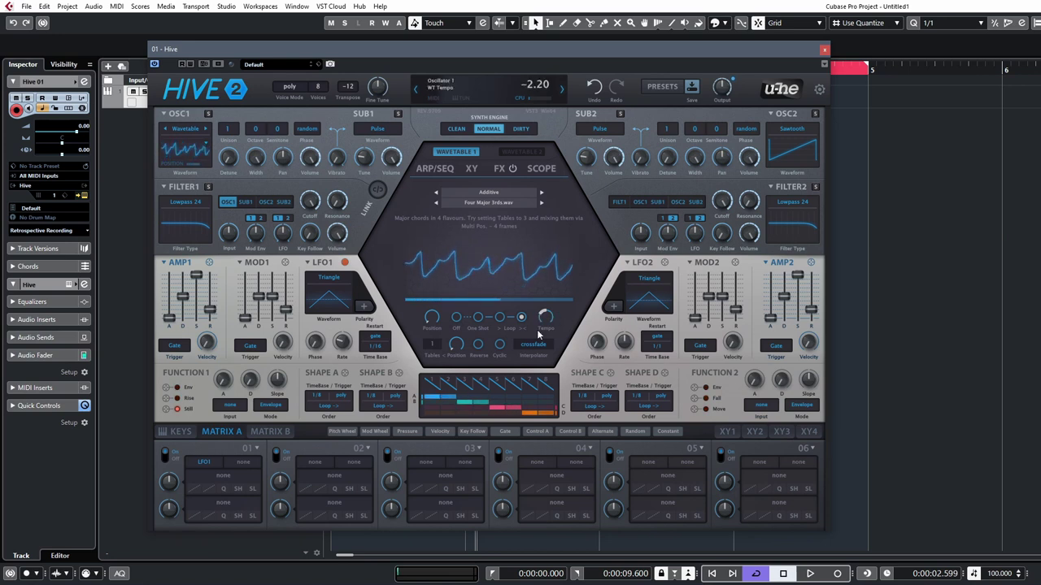
pyautogui.scroll(6, 546, 321)
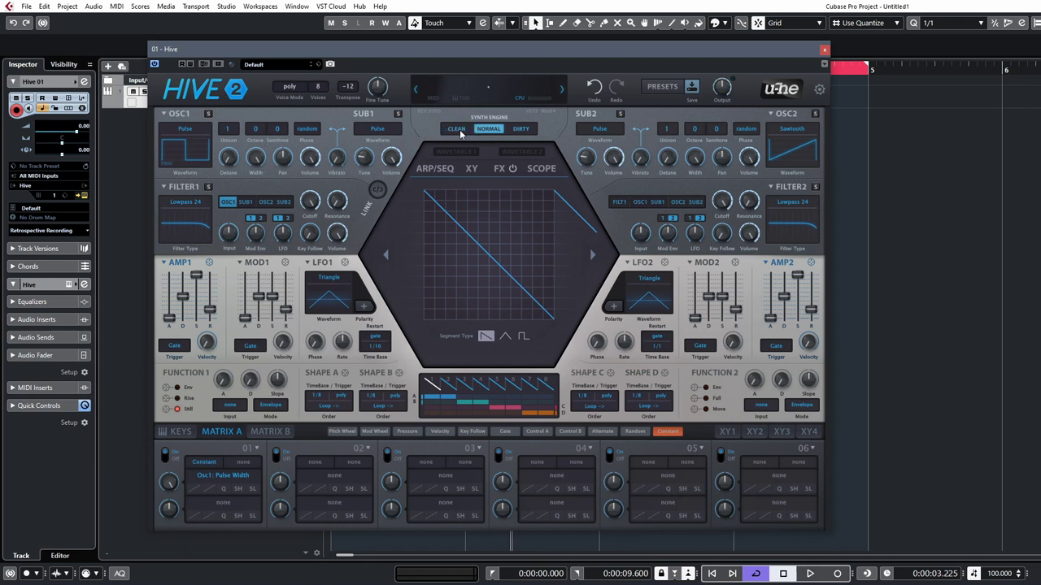
# Step: Try the Clean and Dirty synth engines on the Pulse patch, return to Normal, and lower Filter 1's cutoff
pyautogui.click(458, 129)
pyautogui.click(520, 129)
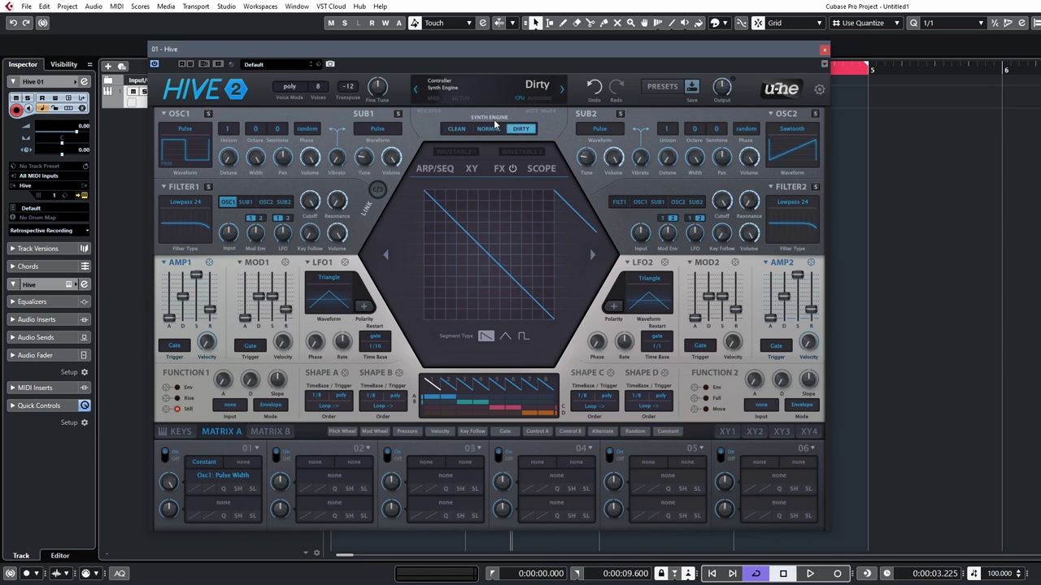
pyautogui.click(490, 129)
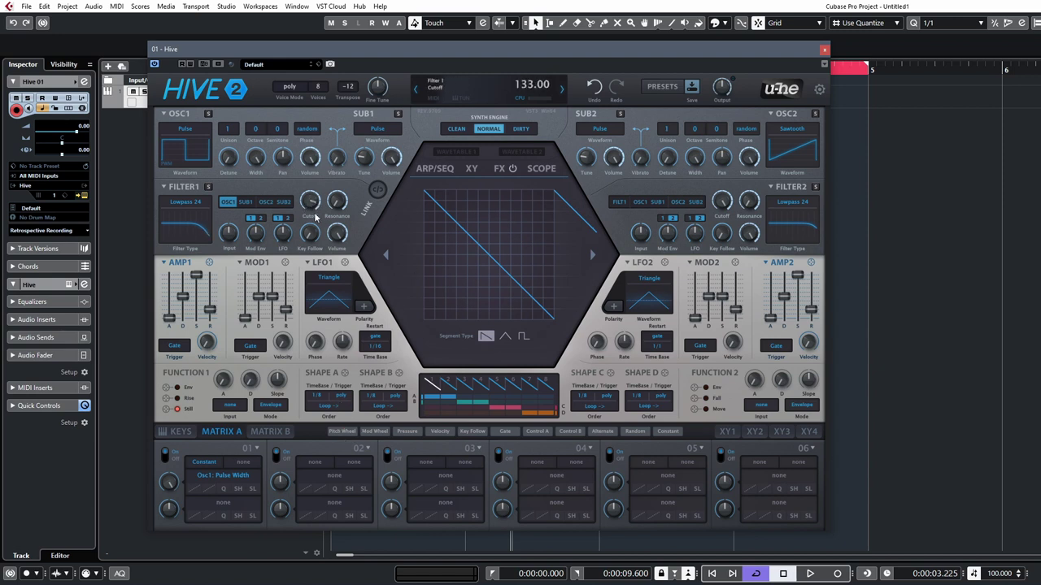
pyautogui.moveTo(315, 216); pyautogui.dragTo(316, 226)
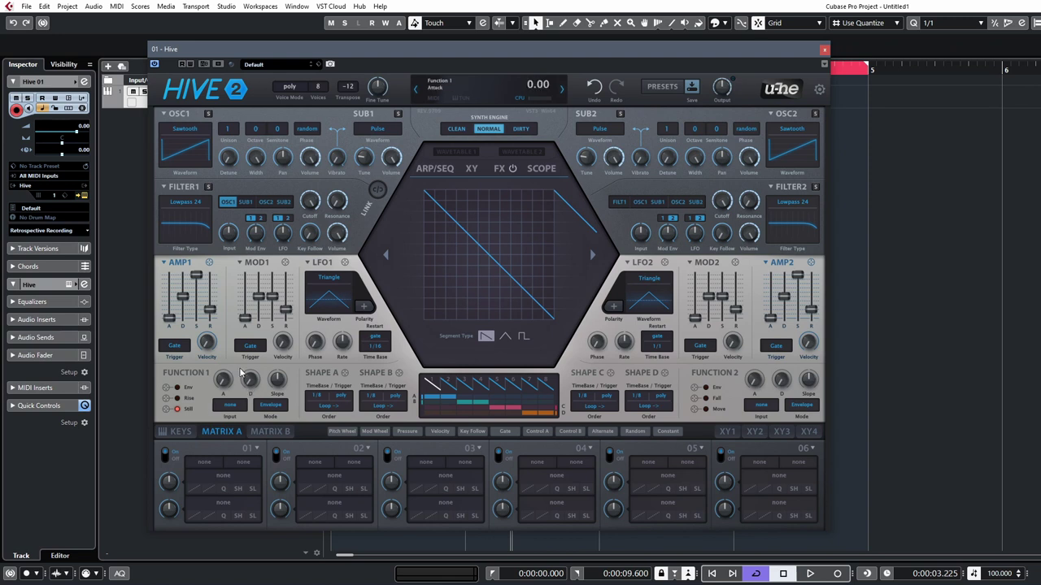
# Step: Adjust Function 1's decay and slope on the initialised Sawtooth patch, and lower Filter 1's cutoff
pyautogui.moveTo(249, 383); pyautogui.dragTo(253, 373)
pyautogui.moveTo(278, 391); pyautogui.dragTo(280, 407)
pyautogui.moveTo(309, 200); pyautogui.dragTo(314, 204)
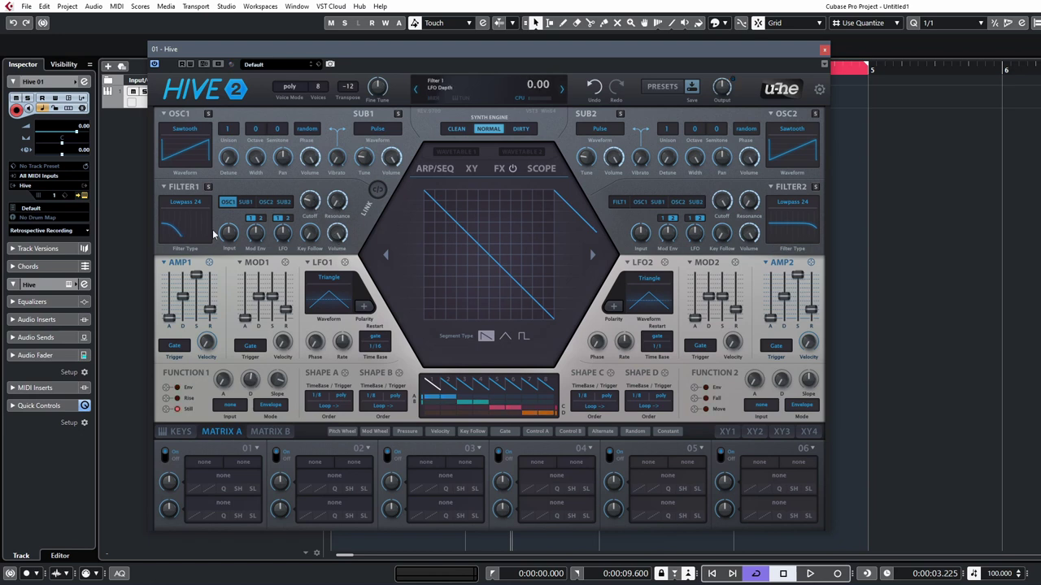
# Step: Vary Filter 1's Mod Env depth and shape the MOD1 envelope with a short decay and no sustain
pyautogui.moveTo(263, 194); pyautogui.dragTo(259, 233)
pyautogui.moveTo(252, 301); pyautogui.dragTo(255, 302)
pyautogui.moveTo(255, 244); pyautogui.dragTo(256, 226)
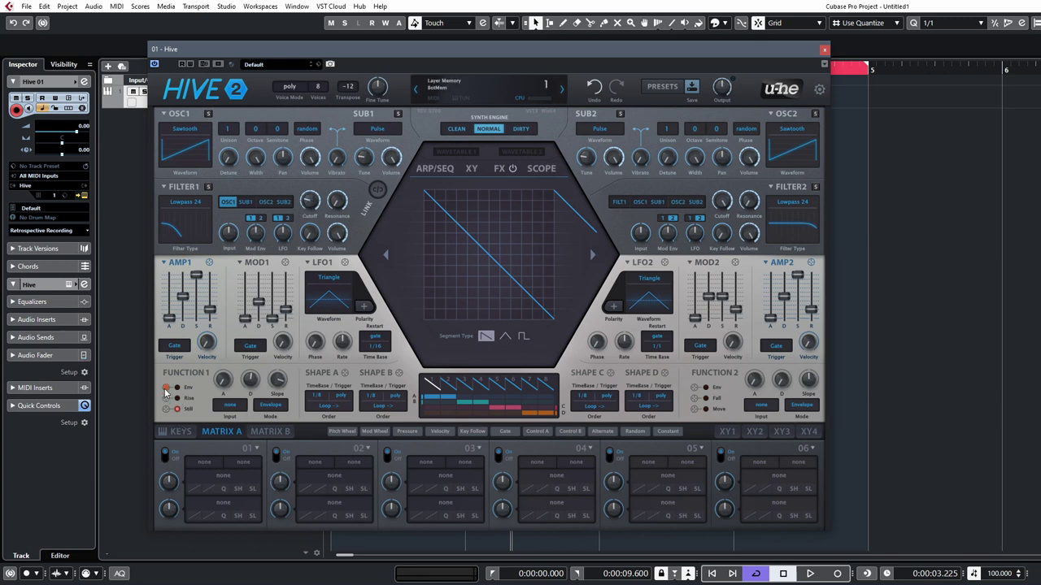
# Step: Assign Function 1's envelope to Filter 1's cutoff and raise its modulation depth
pyautogui.moveTo(166, 391); pyautogui.dragTo(309, 201)
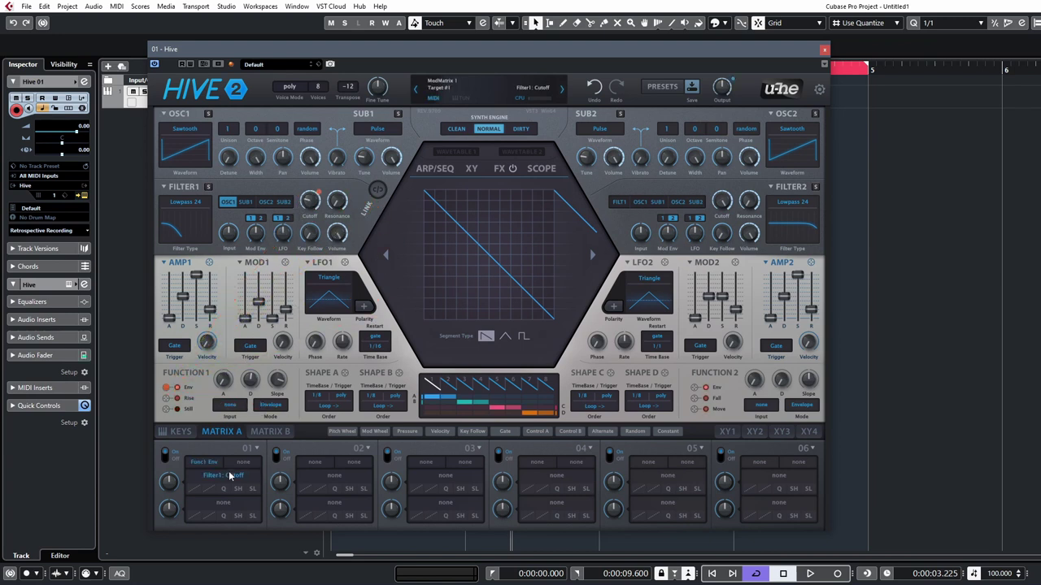
pyautogui.moveTo(169, 482); pyautogui.dragTo(185, 460)
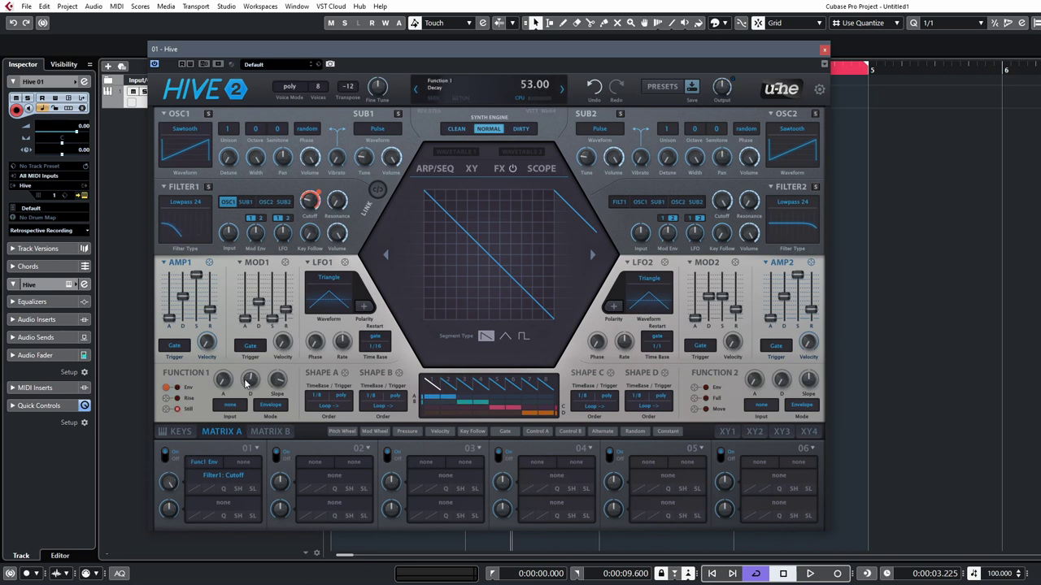
# Step: Adjust Function 1's decay and slope to reshape the envelope that modulates Filter 1's cutoff
pyautogui.moveTo(248, 371); pyautogui.dragTo(253, 387)
pyautogui.scroll(3, 285, 380)
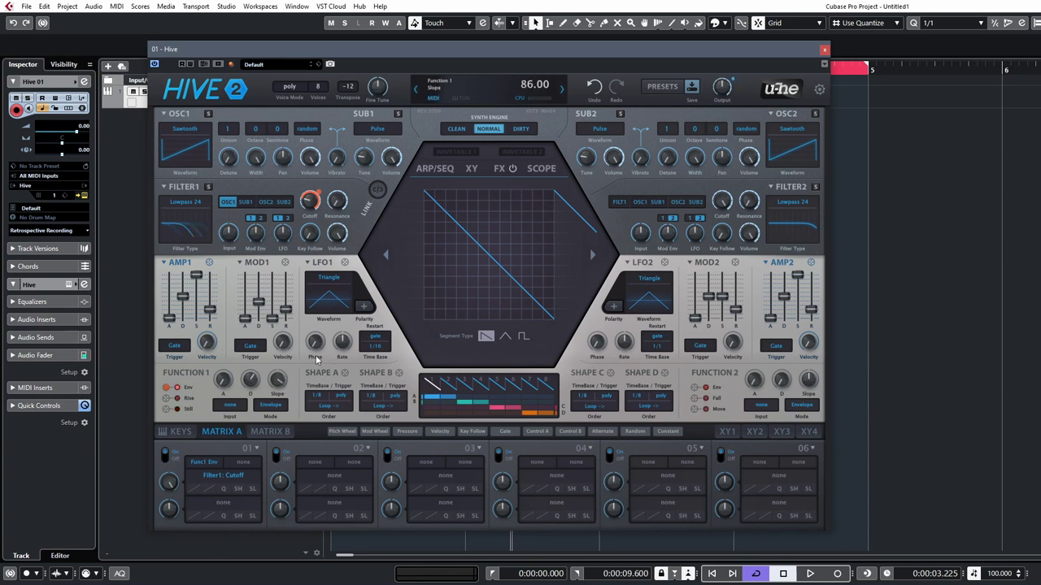
pyautogui.scroll(2, 277, 379)
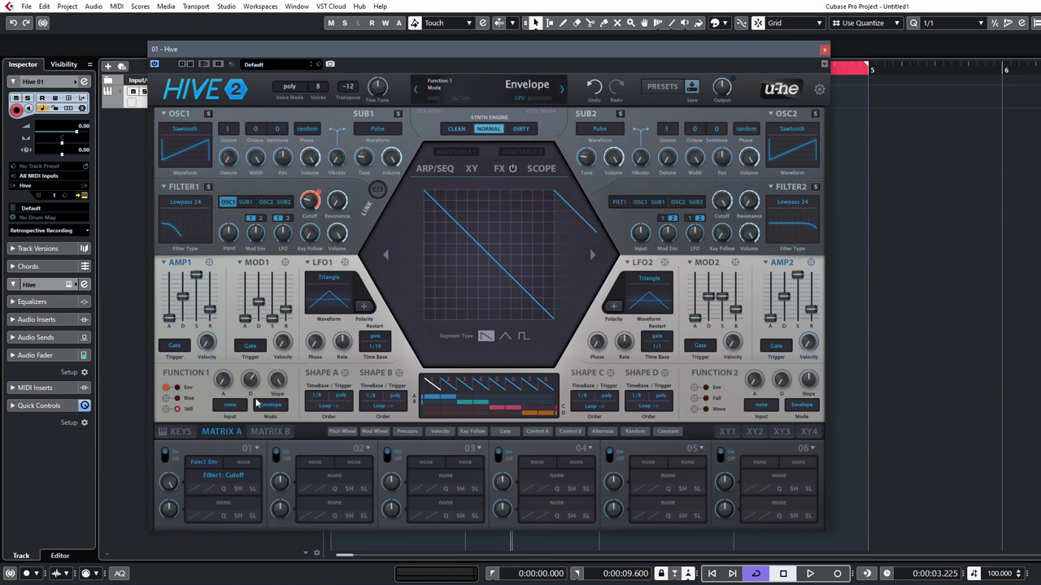
pyautogui.moveTo(255, 386); pyautogui.dragTo(260, 403)
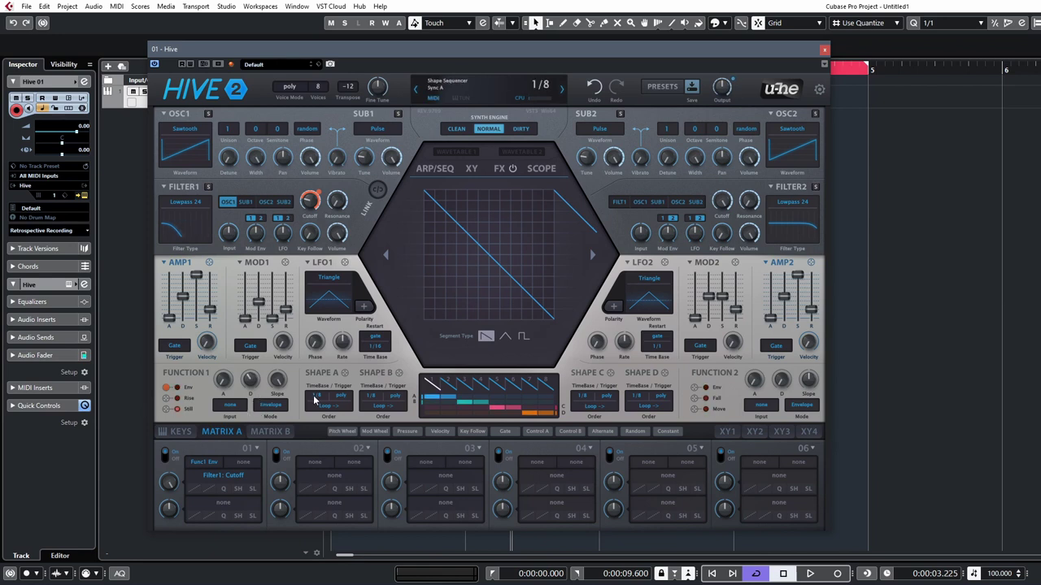
pyautogui.scroll(5, 167, 483)
pyautogui.moveTo(244, 390); pyautogui.dragTo(259, 361)
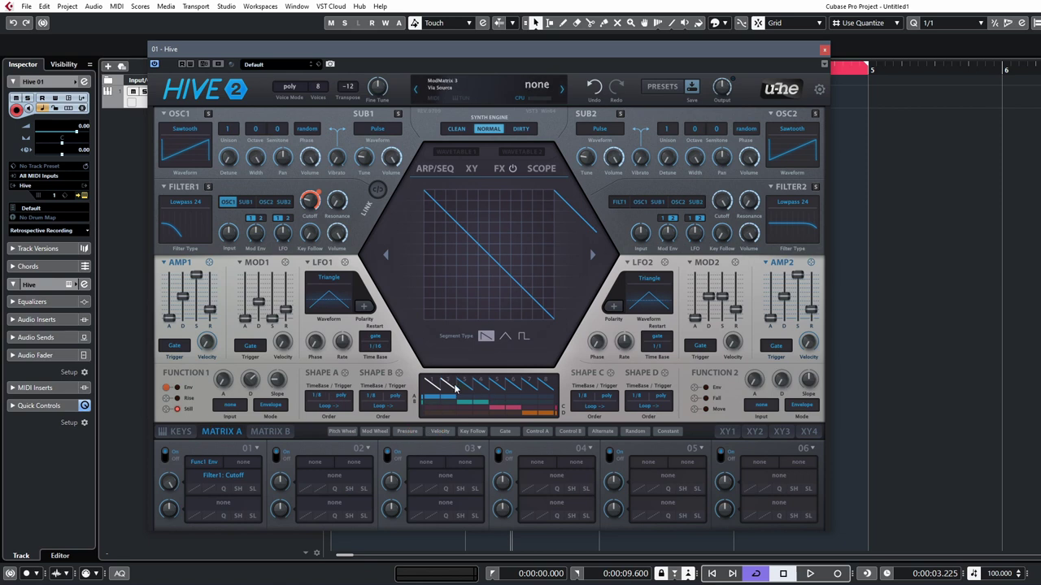
# Step: Zero the Function 1 modulation depth and assign Shape Sequencer A to Filter 1's cutoff with a raised depth
pyautogui.rightClick(210, 474)
pyautogui.press('Escape')
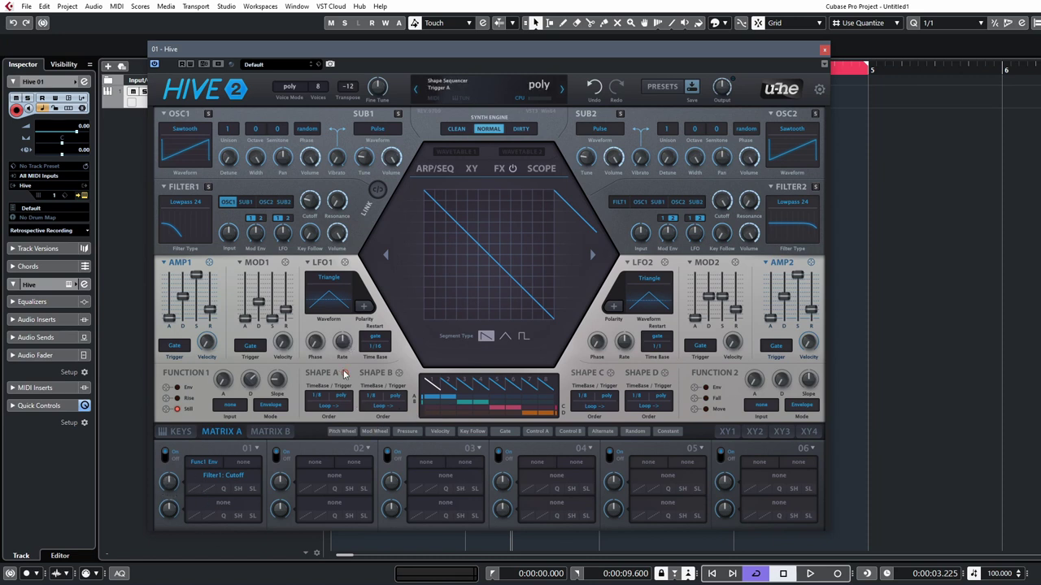
pyautogui.moveTo(341, 377); pyautogui.dragTo(311, 215)
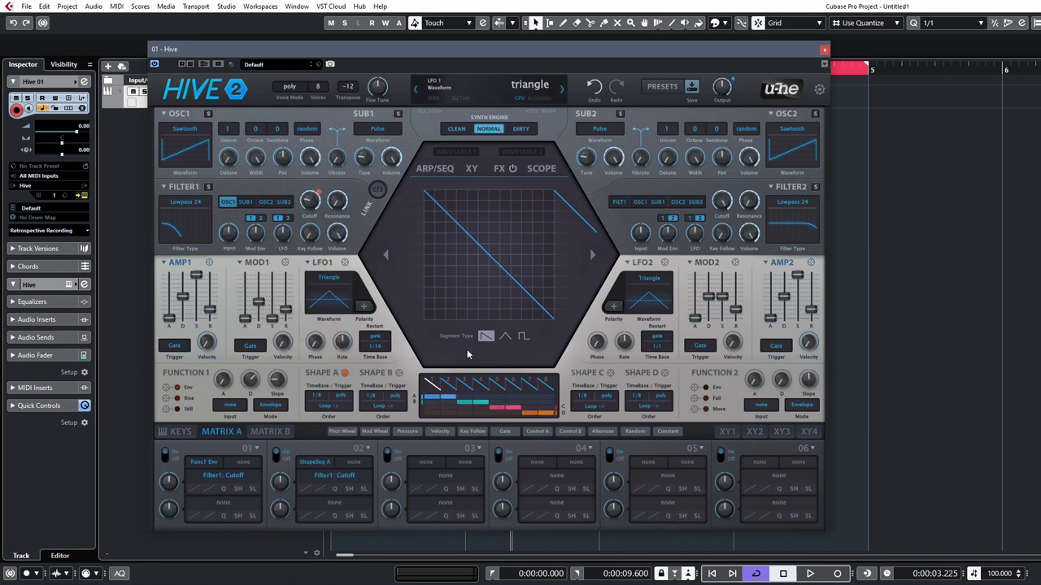
pyautogui.moveTo(294, 486); pyautogui.dragTo(294, 474)
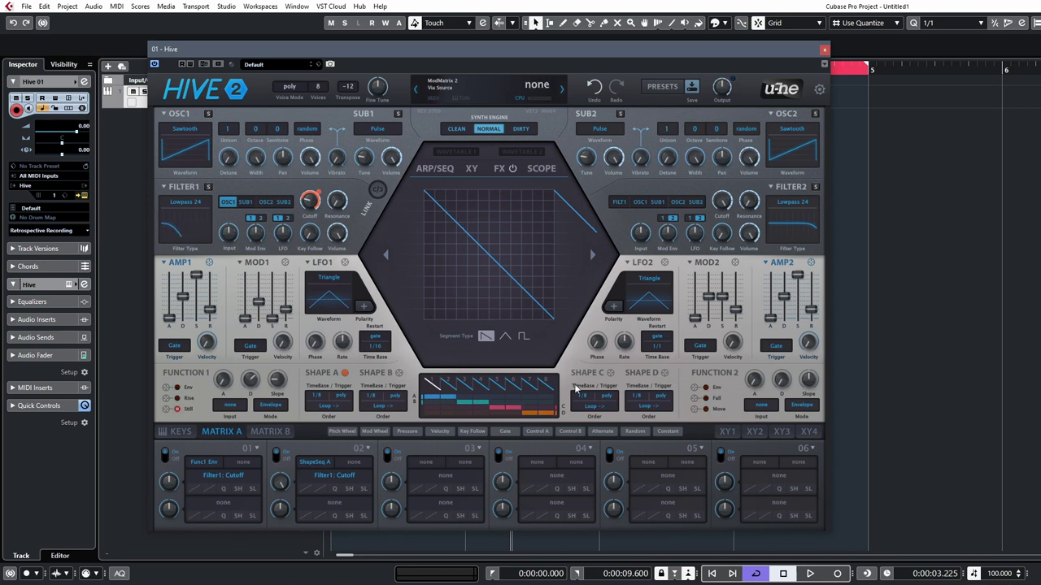
# Step: Set Shape A's order to One Shot and bend its first segment into a steep, concave decay curve
pyautogui.click(329, 405)
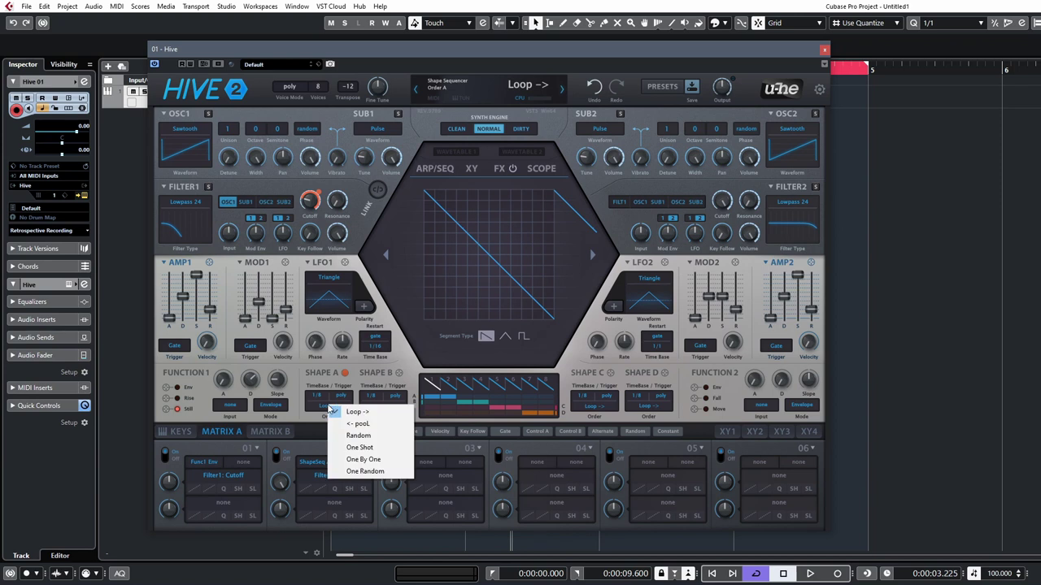
pyautogui.click(358, 448)
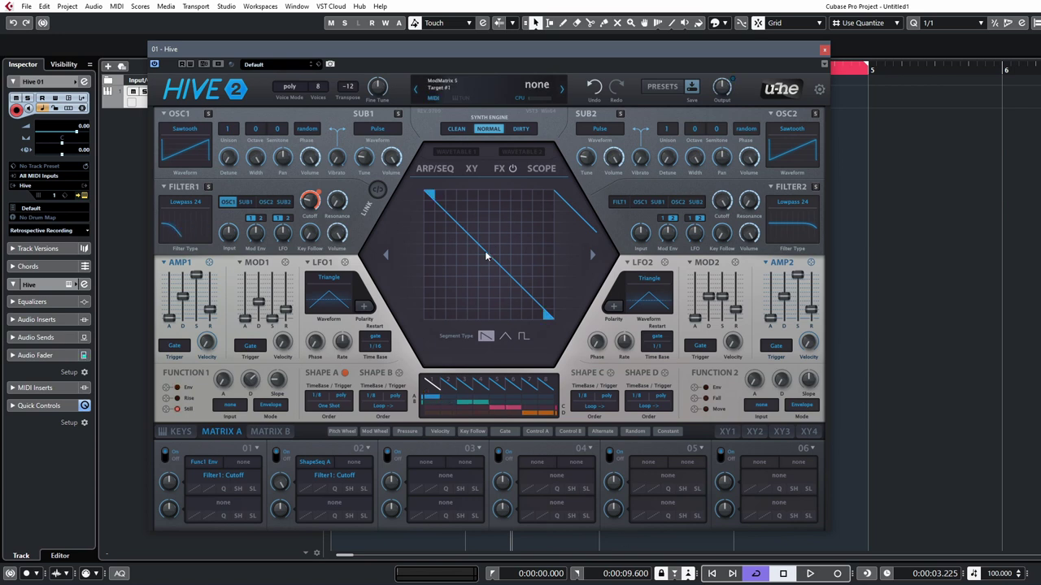
pyautogui.moveTo(486, 256); pyautogui.dragTo(443, 362)
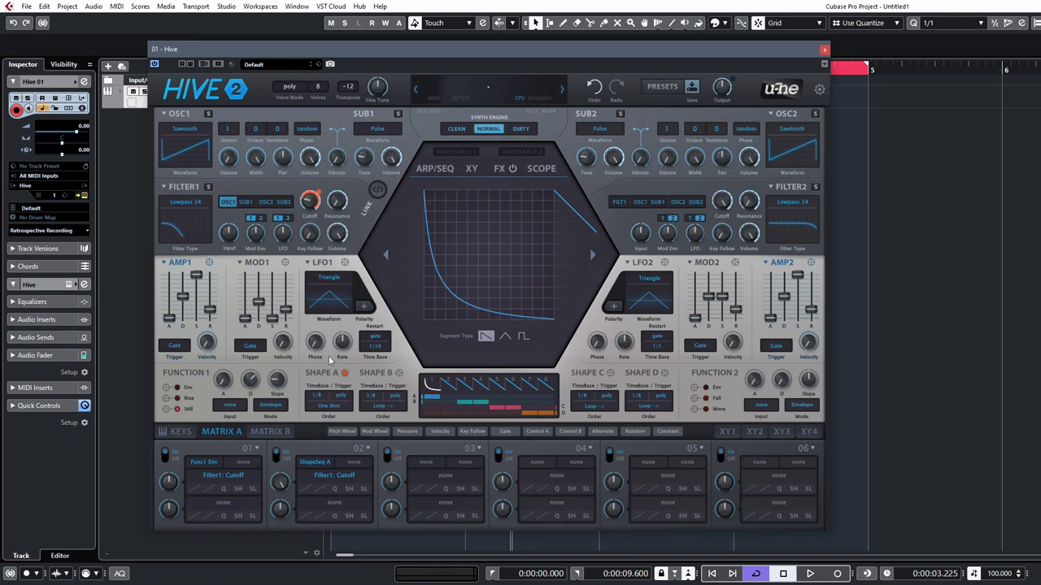
# Step: Set Shape A's time base to 1/1 and Oscillator 1's phase mode to reset
pyautogui.click(316, 396)
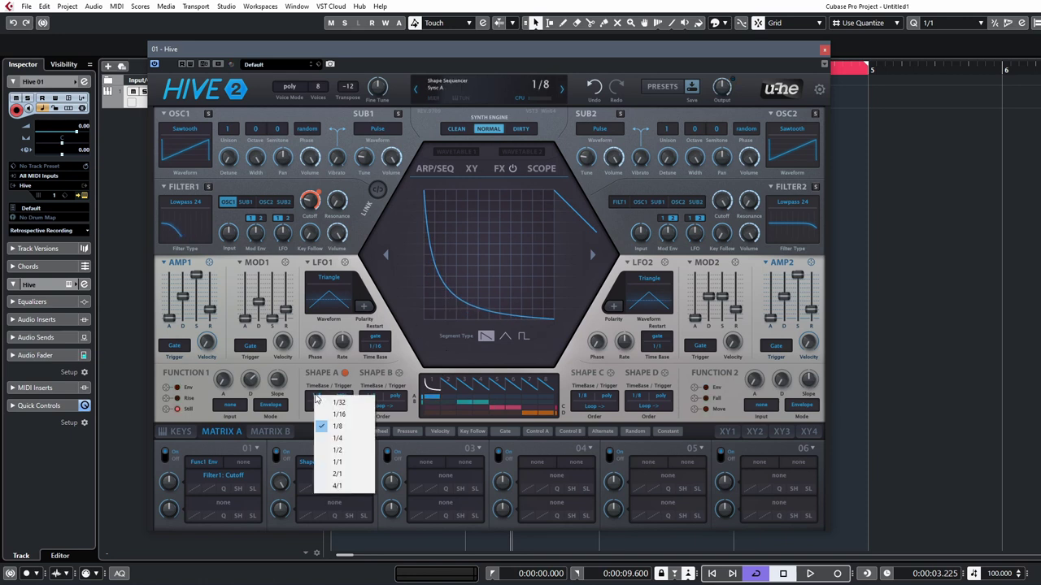
pyautogui.click(339, 462)
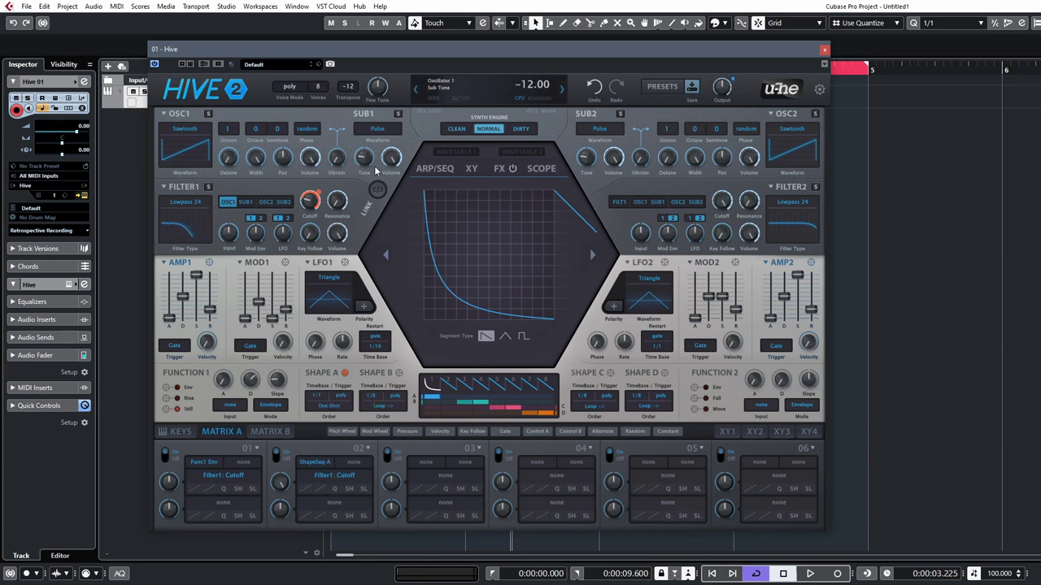
pyautogui.click(311, 130)
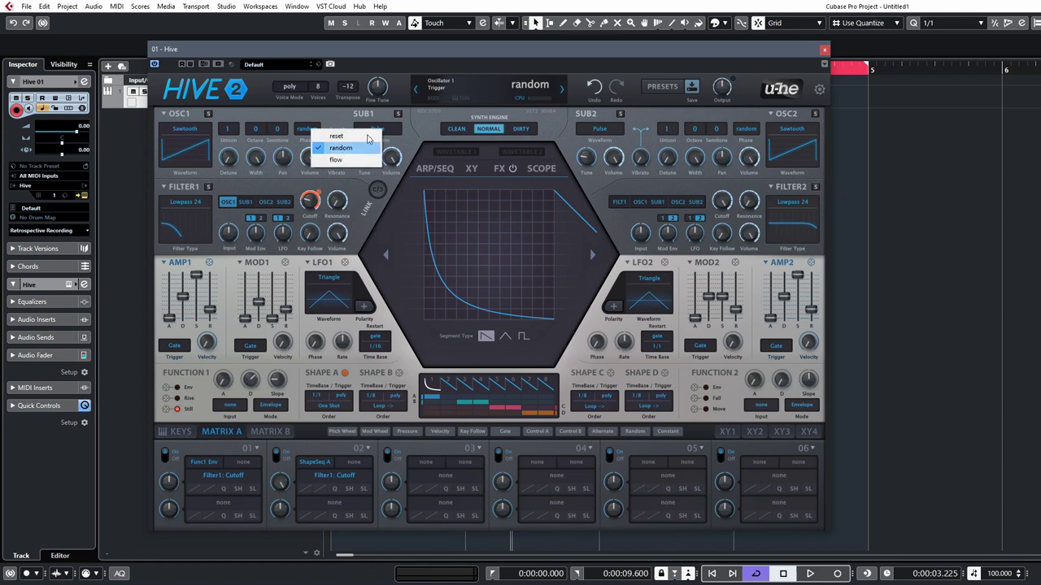
pyautogui.click(360, 143)
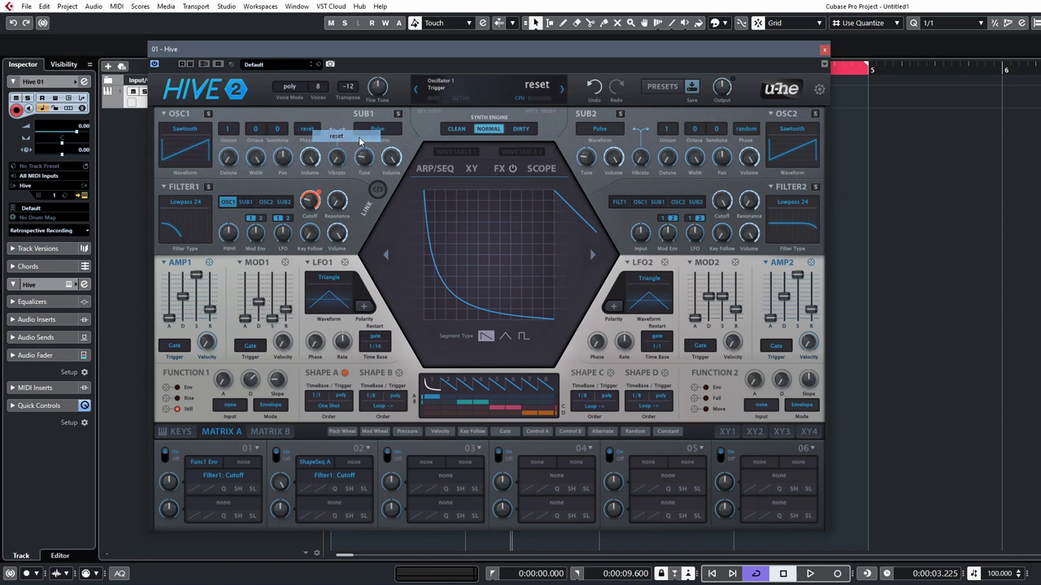
# Step: Set Shape A's time base to 1/16 and fine-tune the bend of its first segment's concave decay curve
pyautogui.click(321, 397)
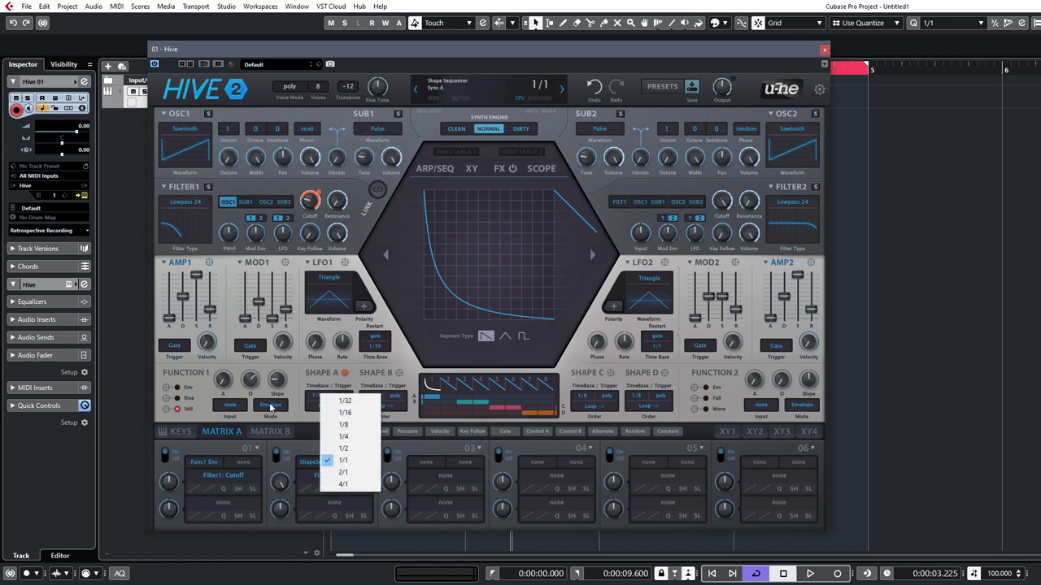
pyautogui.click(350, 414)
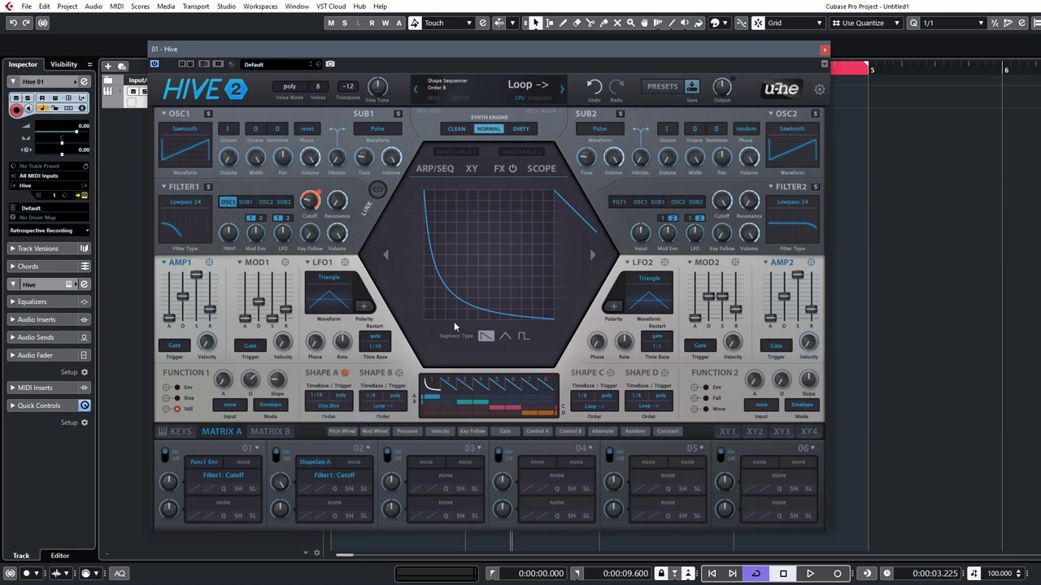
pyautogui.moveTo(489, 266)
pyautogui.moveTo(464, 302); pyautogui.dragTo(443, 301)
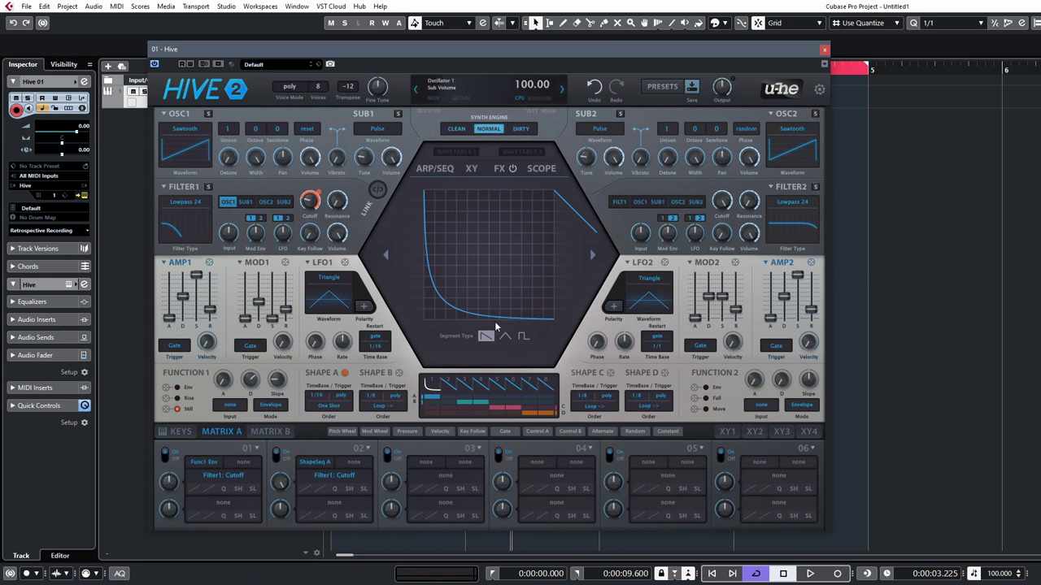
pyautogui.moveTo(455, 314); pyautogui.dragTo(466, 279)
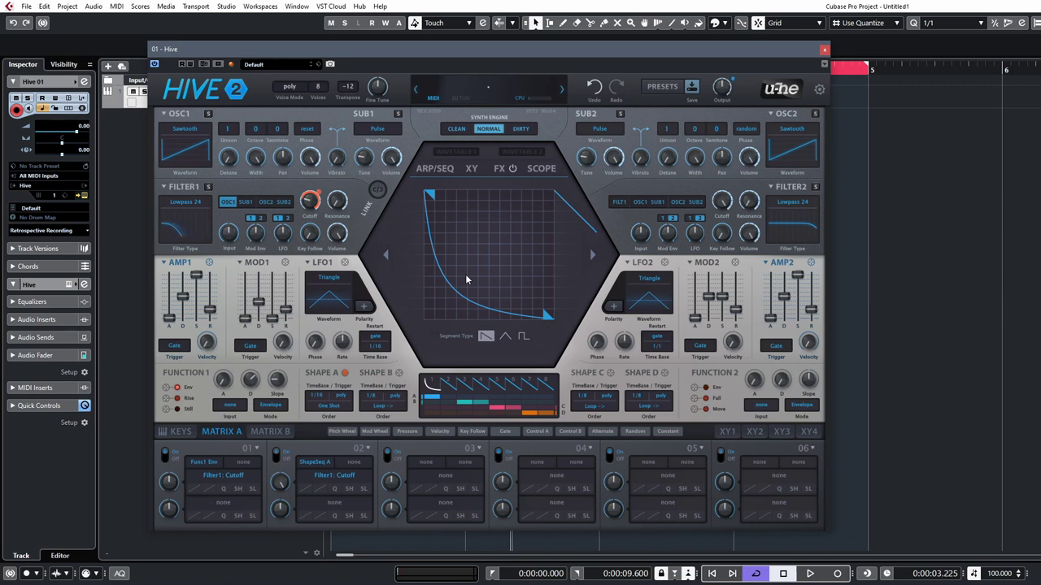
# Step: Remove the matrix modulation from Filter 1's cutoff and raise its Mod Env depth instead, setting Mod 1's decay to about 51
pyautogui.moveTo(273, 384); pyautogui.dragTo(272, 384)
pyautogui.moveTo(182, 483)
pyautogui.mouseDown()
pyautogui.moveTo(172, 471)
pyautogui.moveTo(170, 488)
pyautogui.mouseUp()
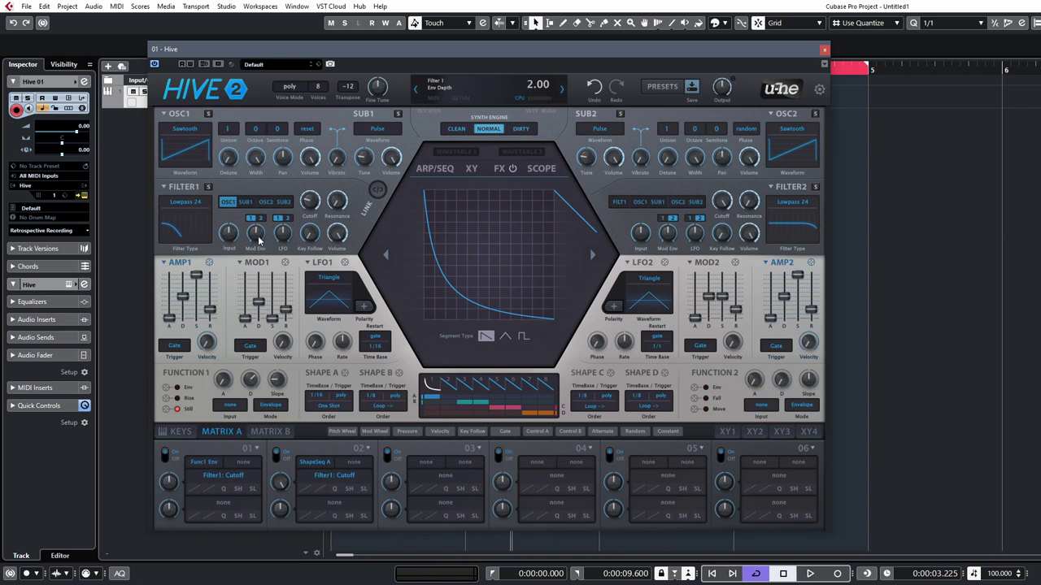
pyautogui.moveTo(258, 302); pyautogui.dragTo(259, 294)
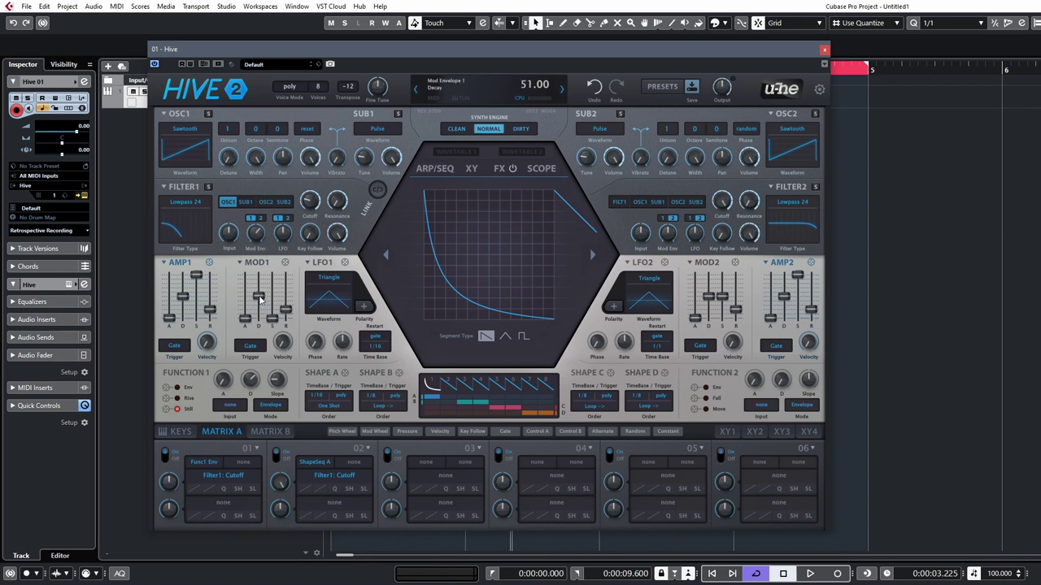
pyautogui.moveTo(255, 233); pyautogui.dragTo(255, 218)
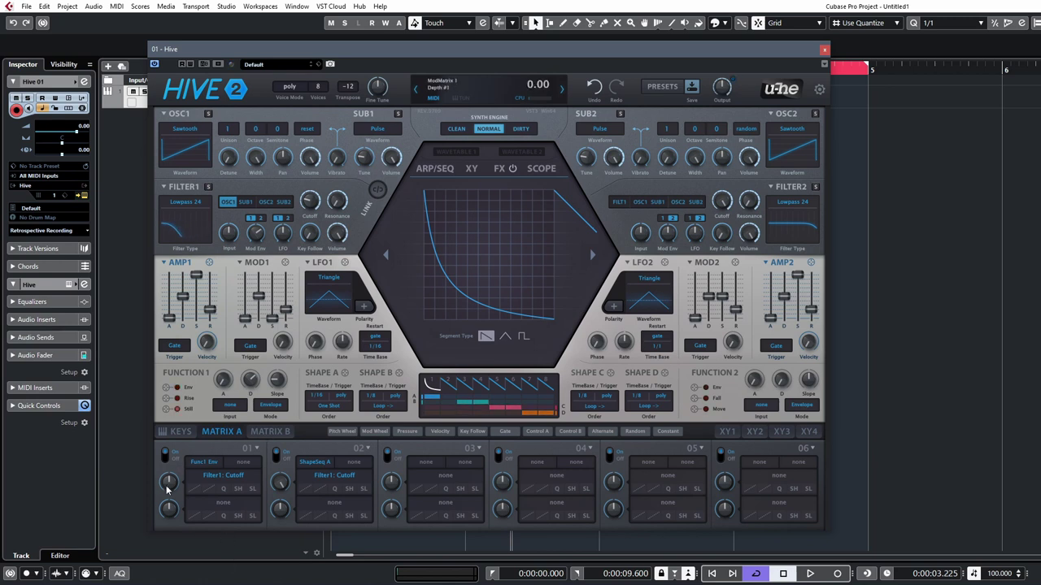
# Step: Raise the Function 1 modulation depth on Filter 1's cutoff and adjust Function 1's decay
pyautogui.moveTo(167, 486); pyautogui.dragTo(173, 478)
pyautogui.moveTo(251, 389); pyautogui.dragTo(261, 420)
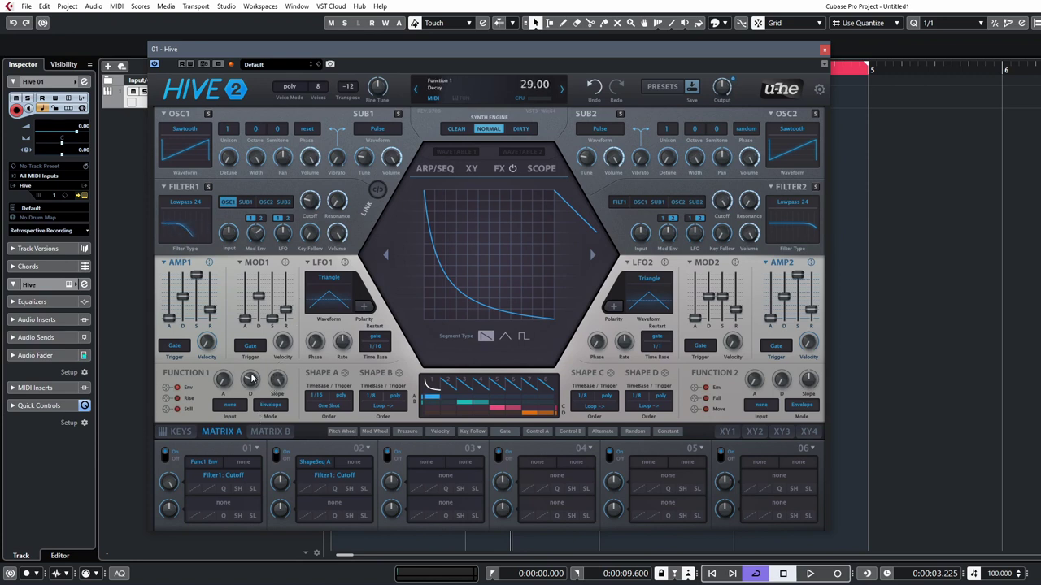
pyautogui.moveTo(254, 378); pyautogui.dragTo(254, 374)
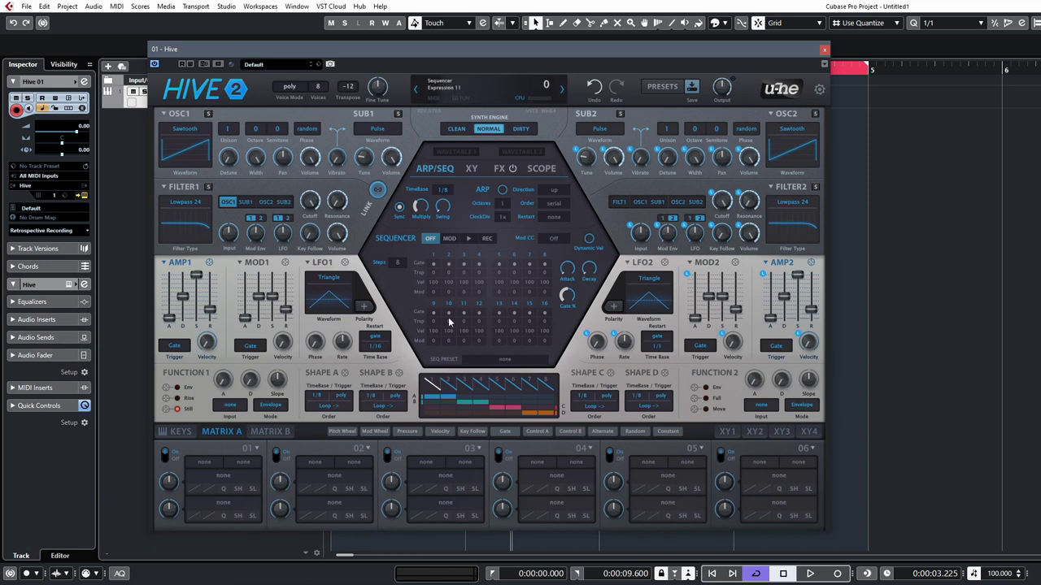
# Step: Record a 16-step note sequence in the sequencer and set step 7's transpose to 0
pyautogui.click(488, 238)
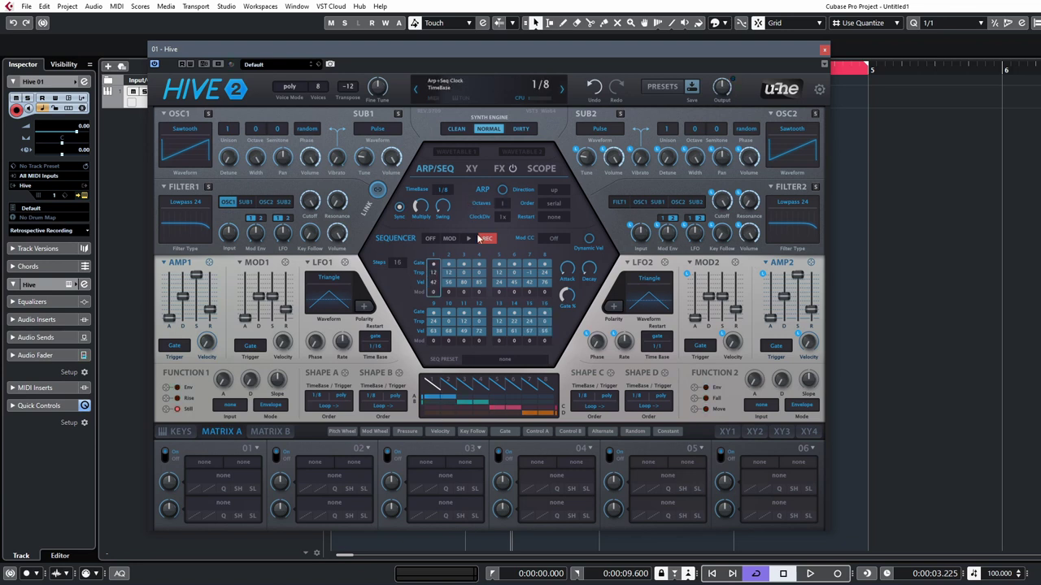
pyautogui.click(529, 279)
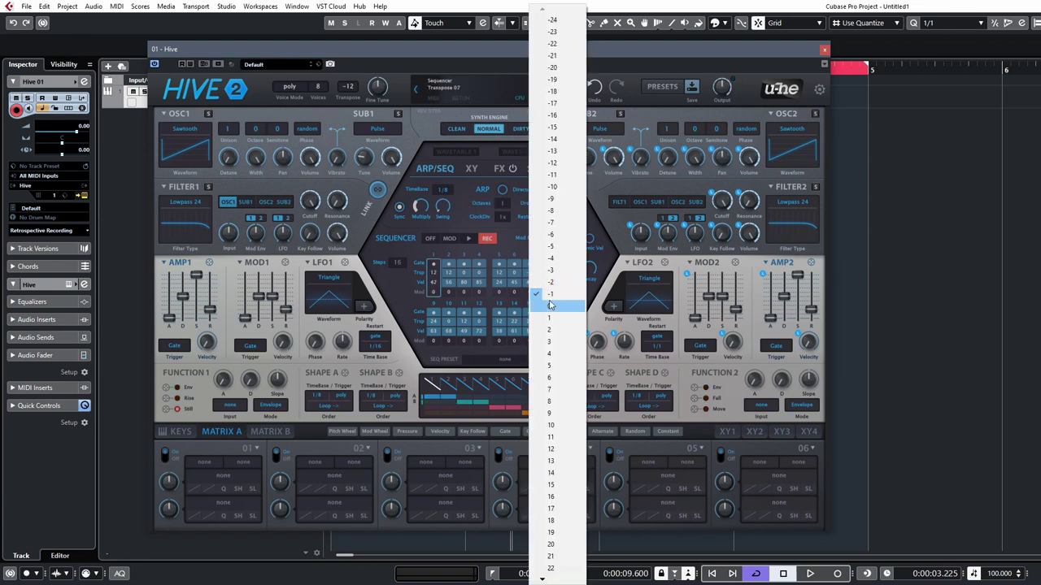
pyautogui.click(545, 305)
# Step: Switch the sequencer to play mode and set its time base to 1/16
pyautogui.click(468, 239)
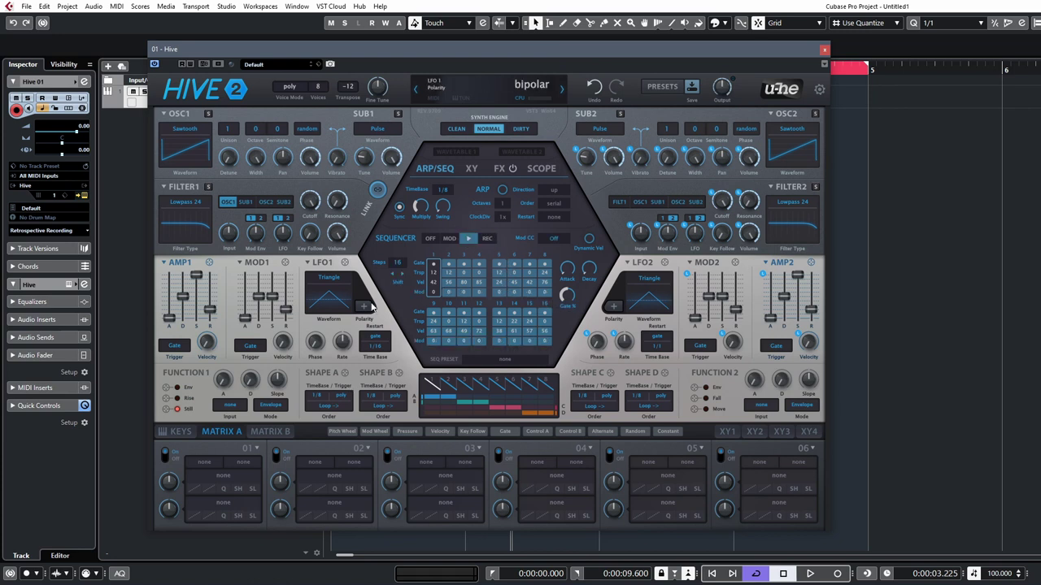
pyautogui.click(442, 190)
pyautogui.click(475, 211)
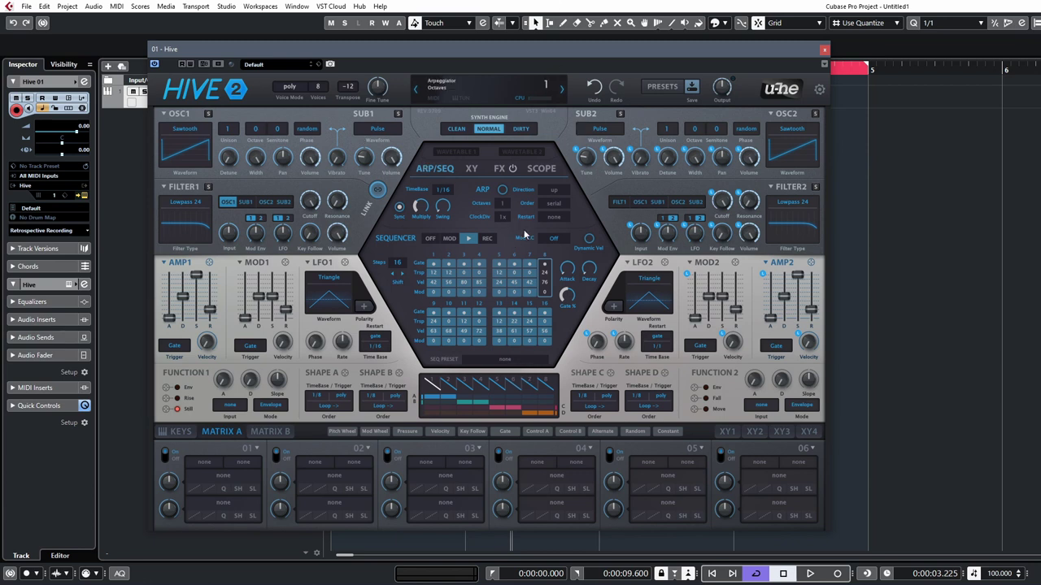
# Step: Enable the arpeggiator alongside the running sequence and adjust the sequencer's gate percentage
pyautogui.click(503, 190)
pyautogui.moveTo(431, 334)
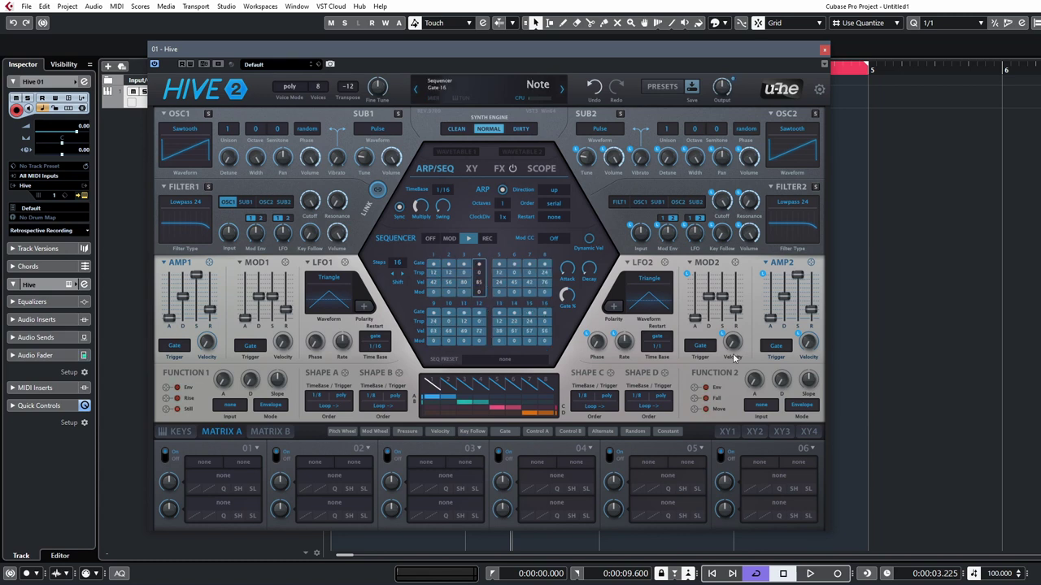
pyautogui.moveTo(776, 395)
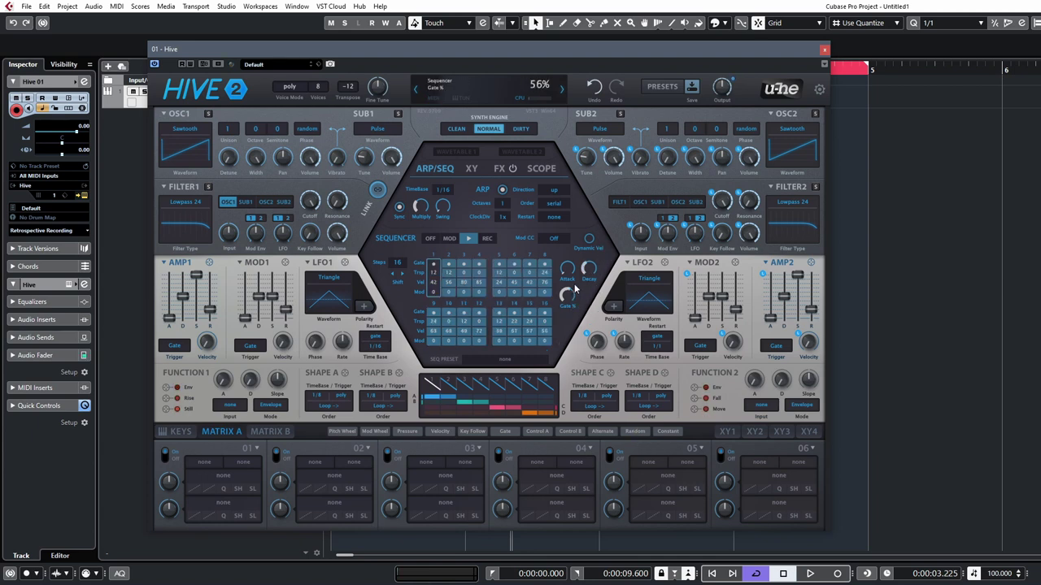
pyautogui.moveTo(574, 298); pyautogui.dragTo(567, 288)
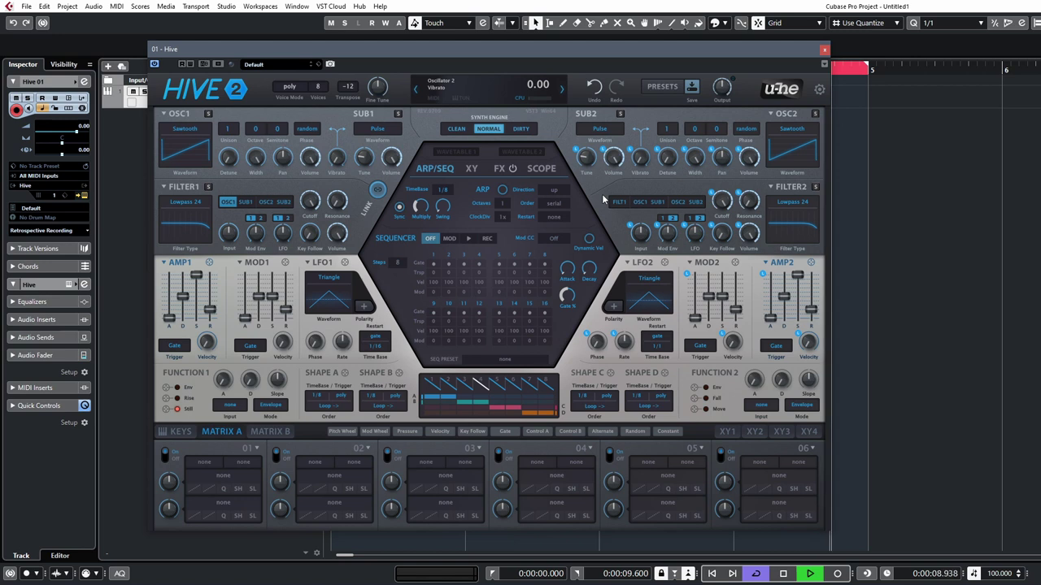
# Step: Stop playback, then set LFO 1's waveform to rand hold and assign it to Filter 1's cutoff with a raised depth
pyautogui.press('space')
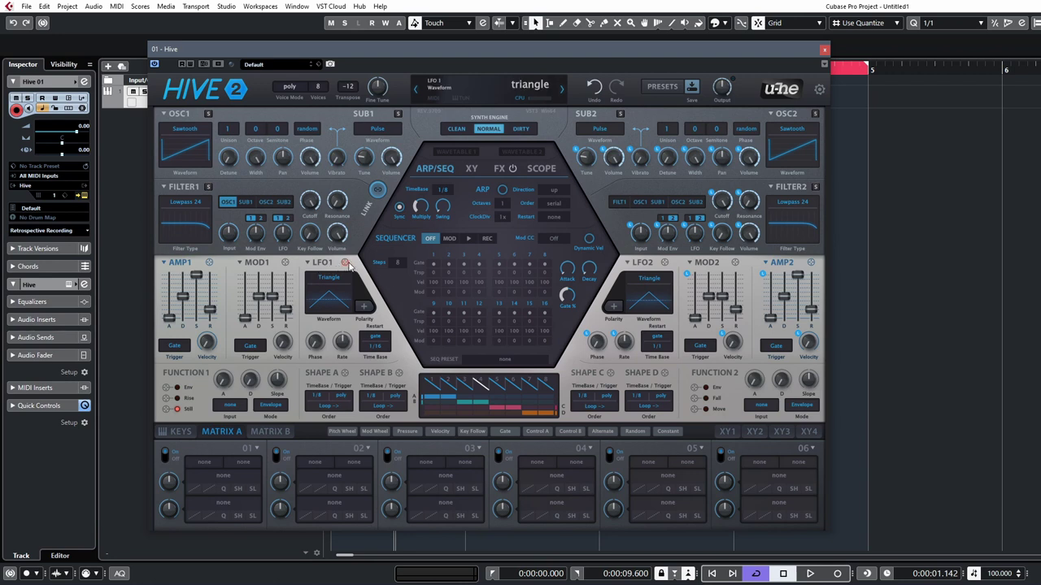
pyautogui.click(327, 279)
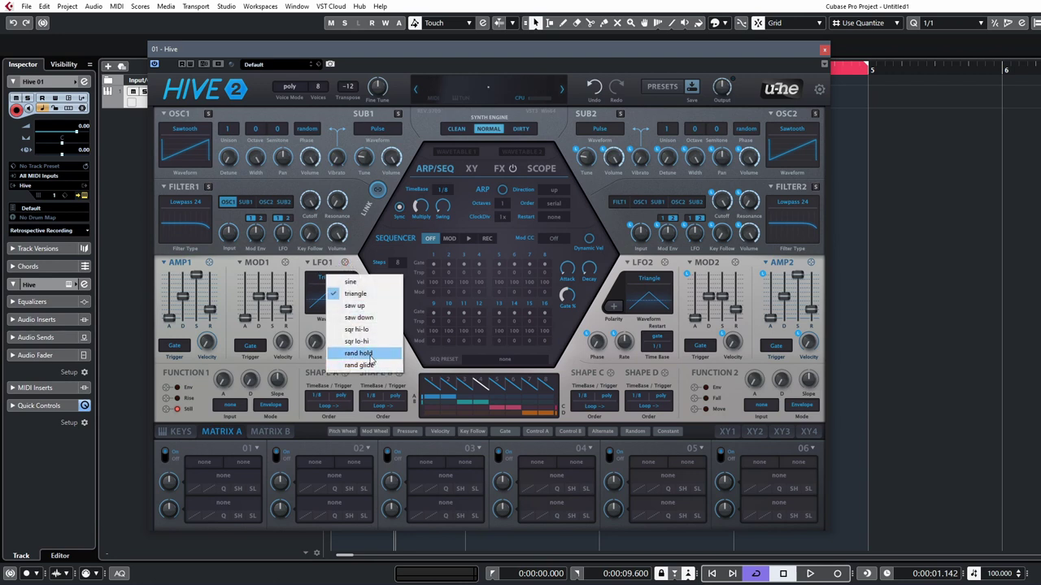
pyautogui.click(371, 358)
pyautogui.moveTo(345, 262); pyautogui.dragTo(310, 202)
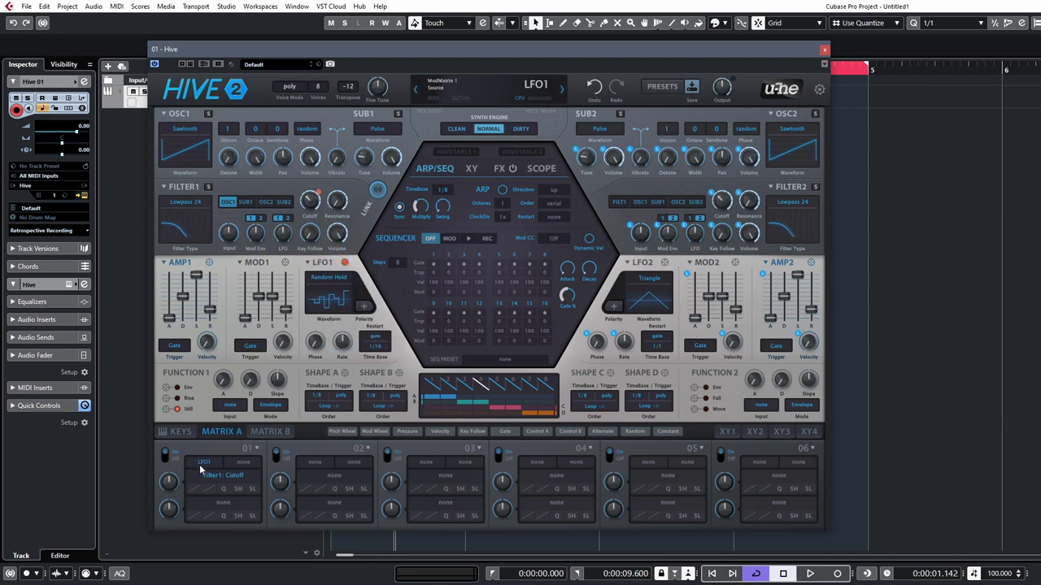
pyautogui.moveTo(173, 485); pyautogui.dragTo(185, 455)
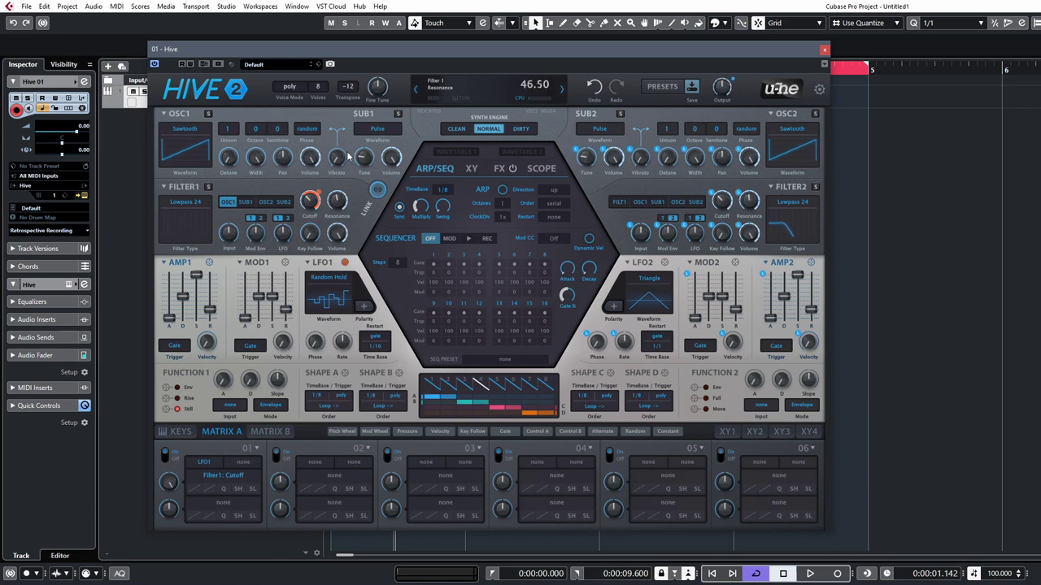
# Step: Set LFO 1's time base to 1/8 and Oscillator 1's unison to 4 voices
pyautogui.click(374, 346)
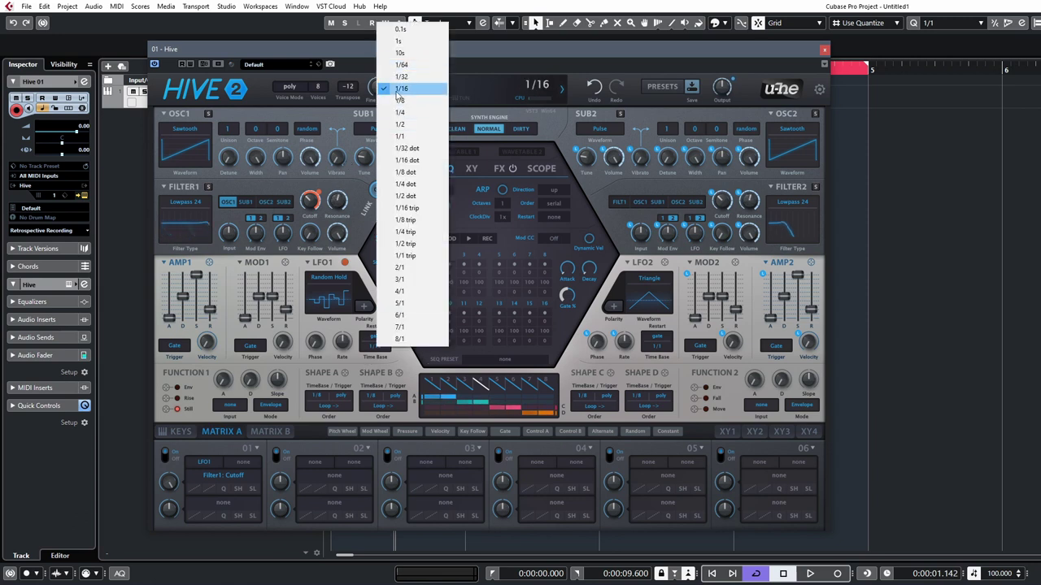
pyautogui.click(400, 101)
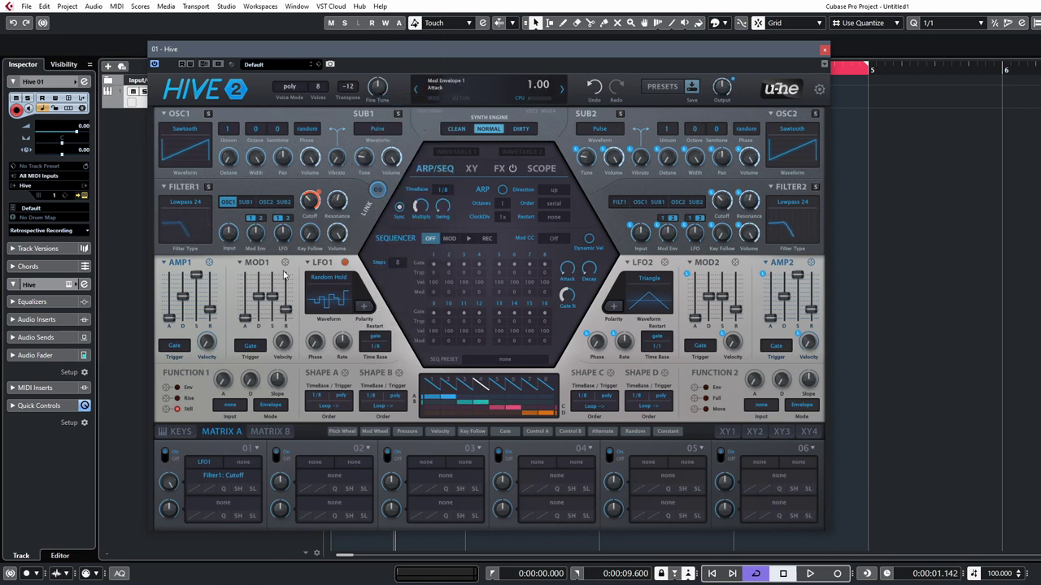
pyautogui.click(228, 128)
pyautogui.click(252, 173)
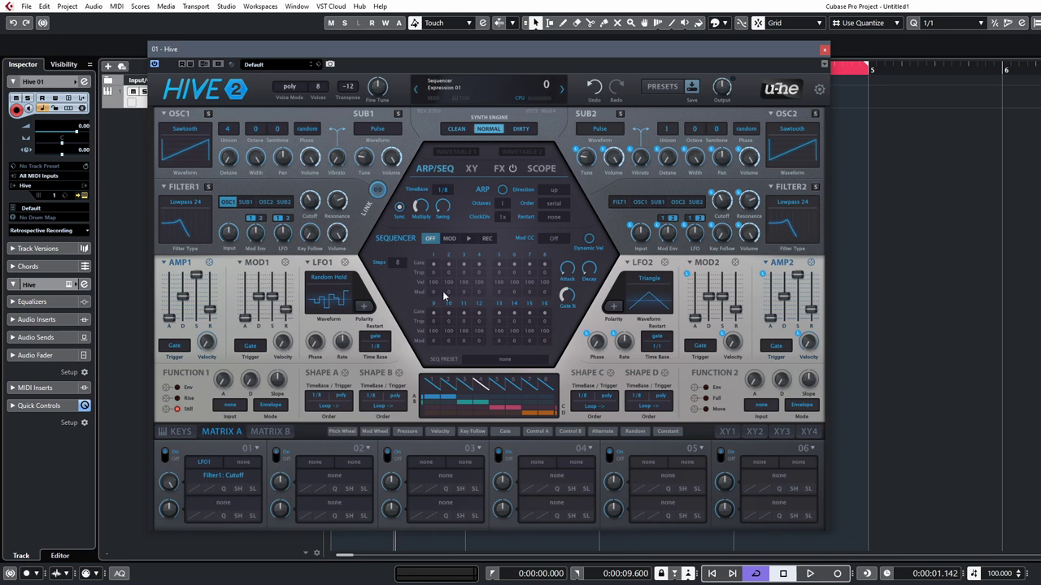
# Step: Switch the sequencer to Modulator mode and choose Seq Mod as the source of modulation matrix slot 2
pyautogui.click(449, 238)
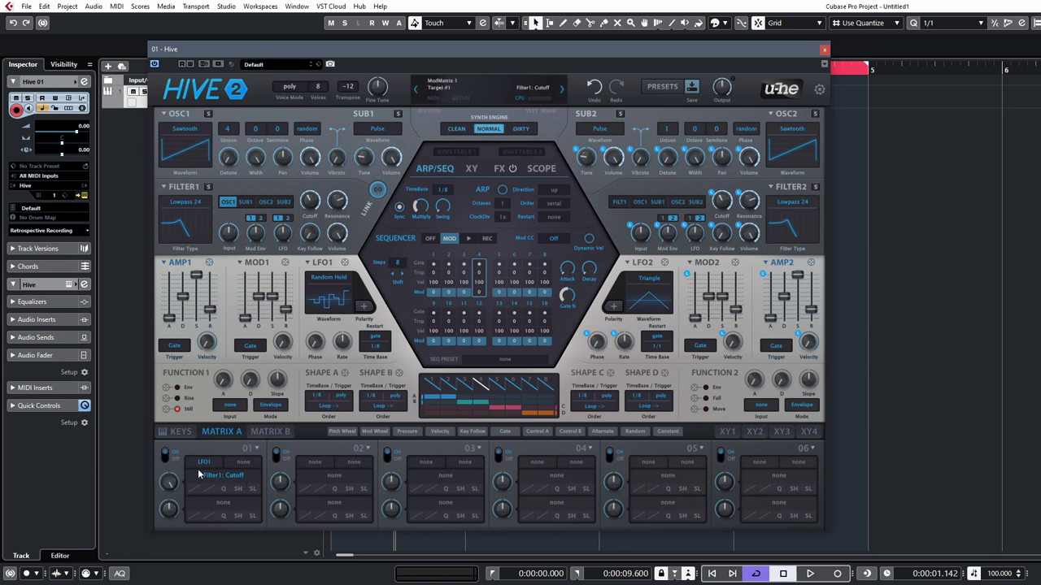
pyautogui.click(314, 463)
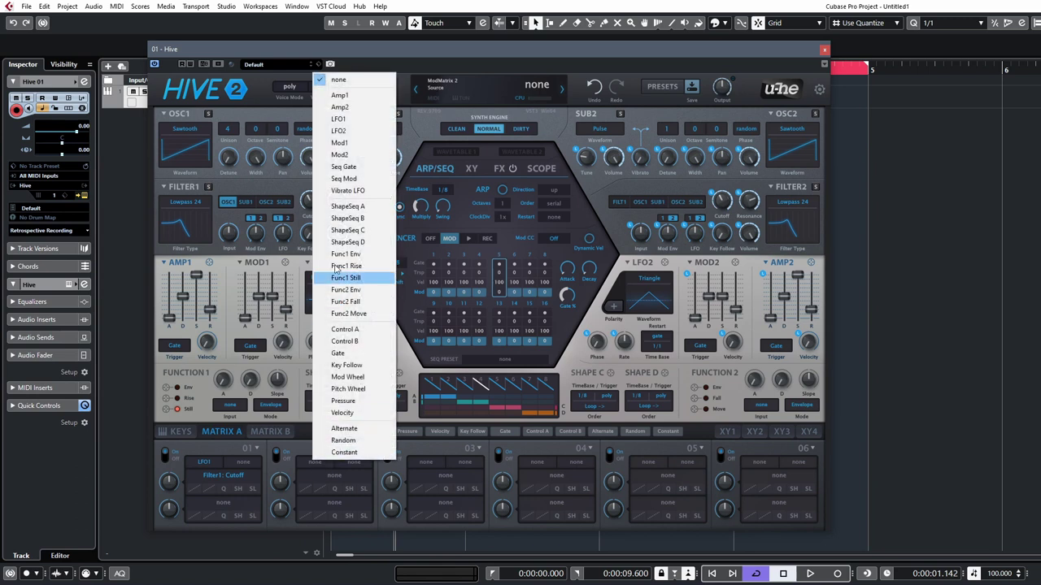
pyautogui.click(342, 179)
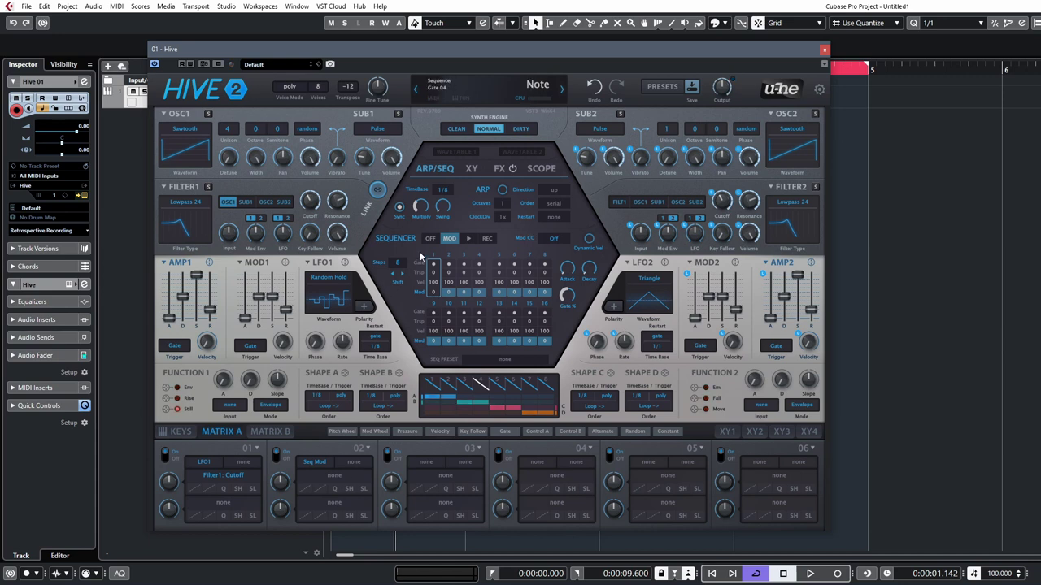
pyautogui.click(450, 239)
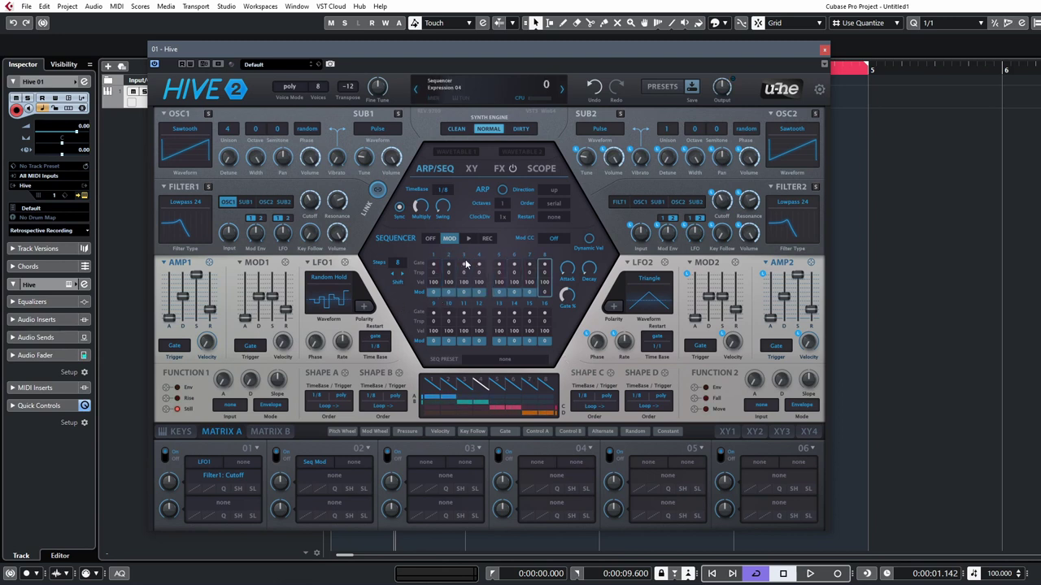
# Step: Set the sequencer's time base to 1/16 and draw varied Mod values across its 16 steps
pyautogui.click(443, 189)
pyautogui.click(478, 208)
pyautogui.moveTo(510, 296)
pyautogui.mouseDown()
pyautogui.moveTo(517, 266)
pyautogui.moveTo(534, 290)
pyautogui.mouseUp()
pyautogui.moveTo(435, 342)
pyautogui.mouseDown()
pyautogui.moveTo(444, 310)
pyautogui.moveTo(448, 343)
pyautogui.moveTo(452, 321)
pyautogui.moveTo(460, 342)
pyautogui.moveTo(467, 331)
pyautogui.moveTo(481, 346)
pyautogui.moveTo(486, 287)
pyautogui.moveTo(491, 328)
pyautogui.moveTo(498, 339)
pyautogui.moveTo(501, 322)
pyautogui.moveTo(515, 346)
pyautogui.mouseUp()
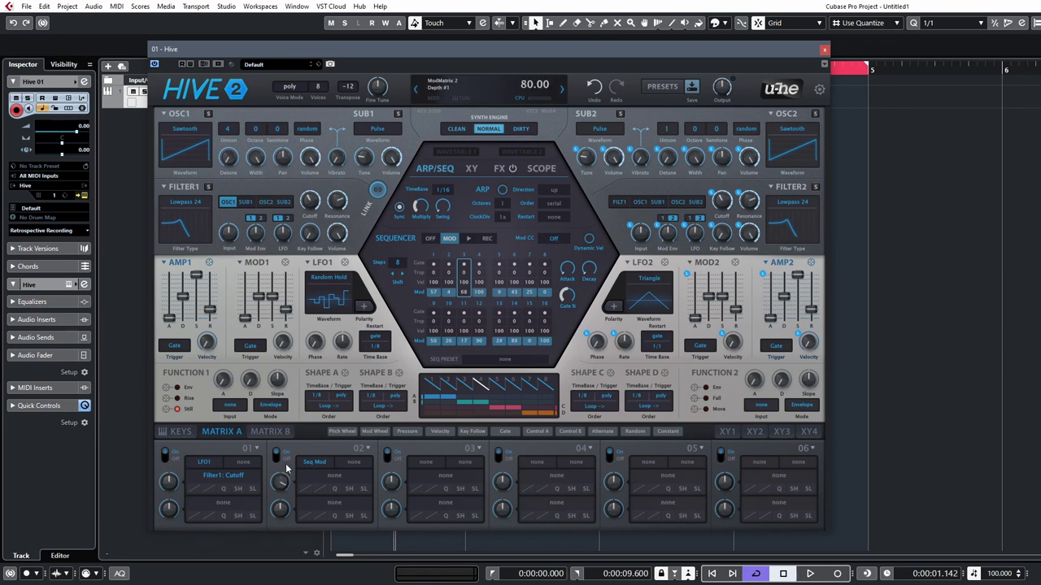
# Step: Assign Seq Mod to Filter 1's cutoff with a raised depth and set the sequencer length to 16 steps
pyautogui.moveTo(282, 484); pyautogui.dragTo(282, 488)
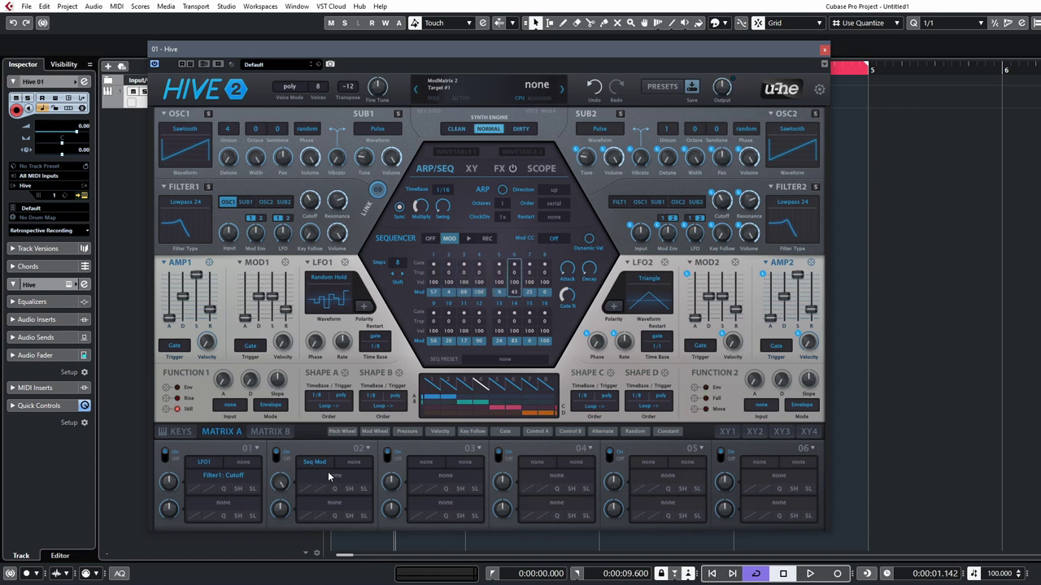
pyautogui.moveTo(329, 476); pyautogui.dragTo(310, 207)
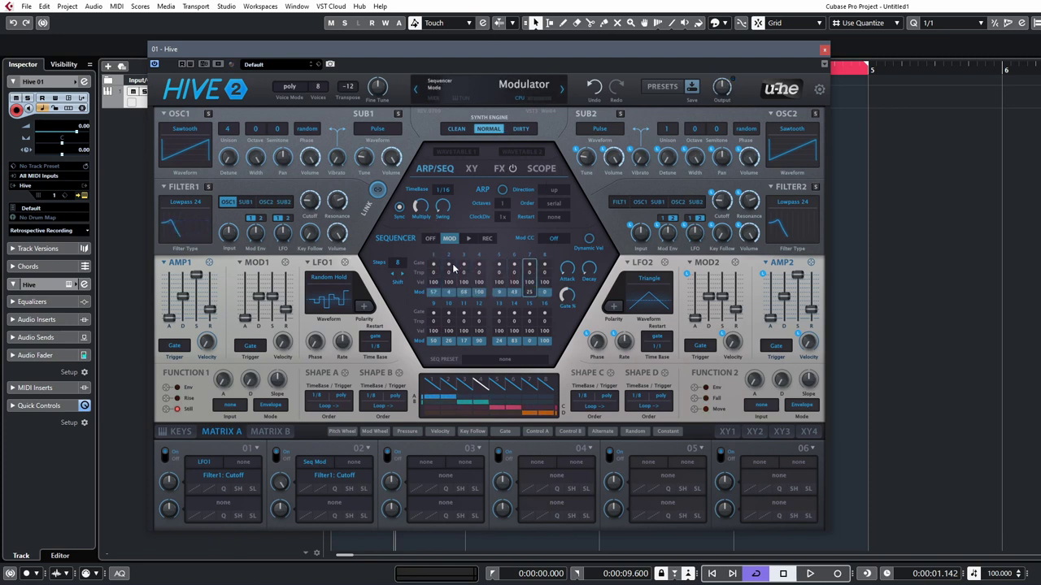
pyautogui.click(398, 262)
pyautogui.click(421, 436)
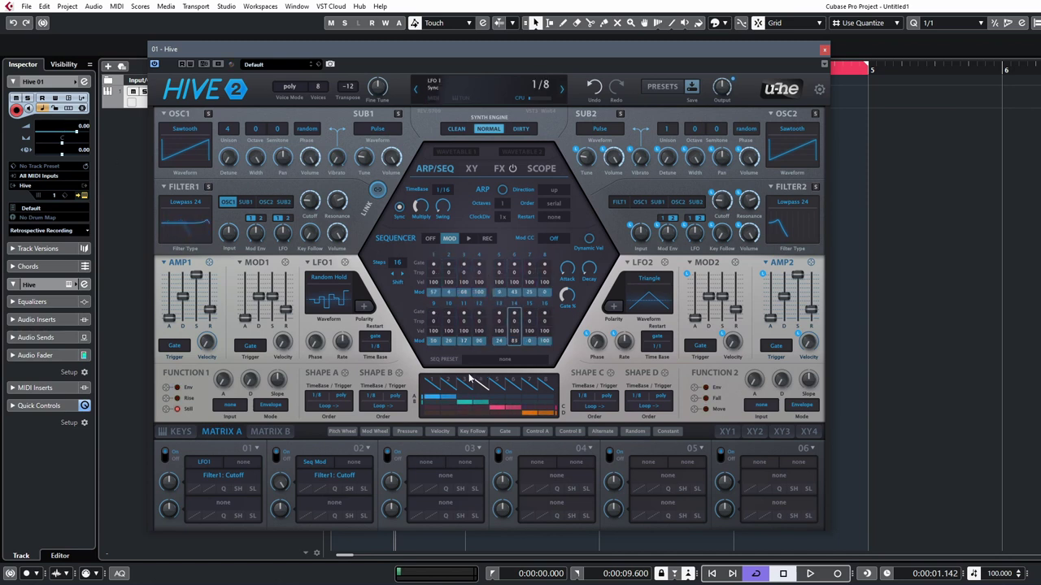
# Step: Assign Function 1's Env output to Filter 1's cutoff and choose LFO1 as Function 1's input
pyautogui.moveTo(213, 373); pyautogui.dragTo(309, 200)
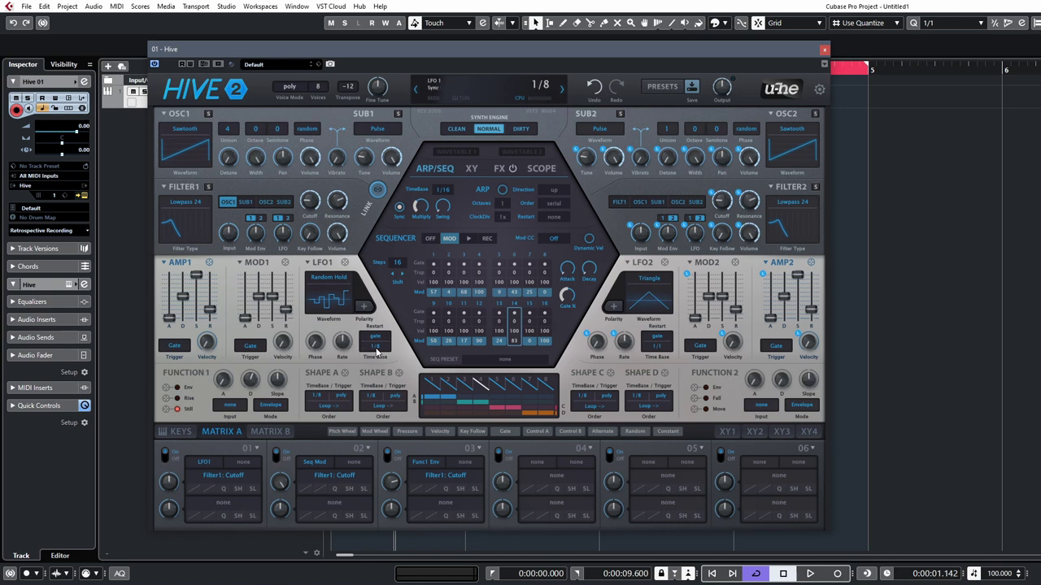
pyautogui.click(232, 406)
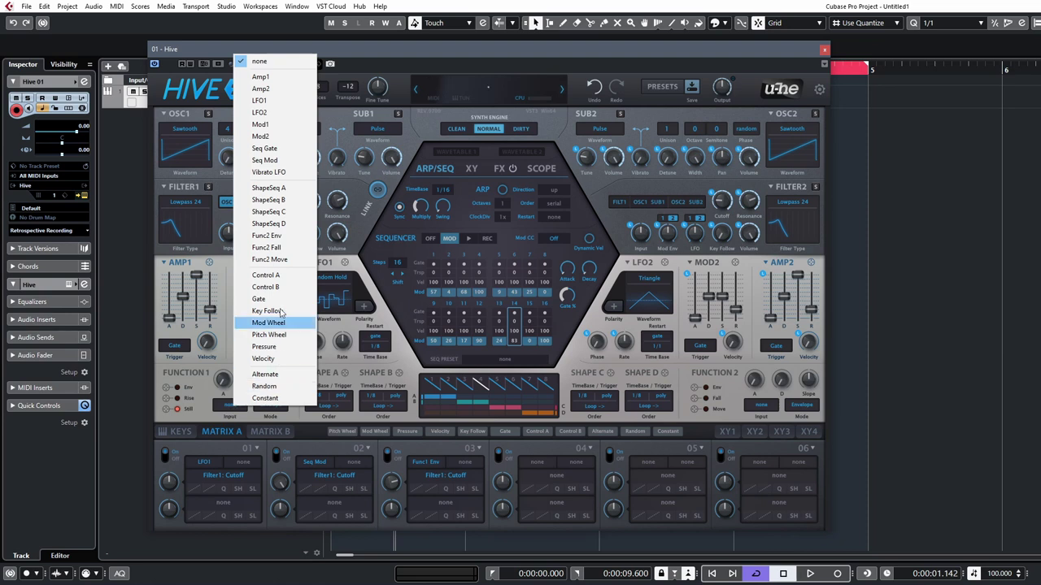
pyautogui.click(262, 100)
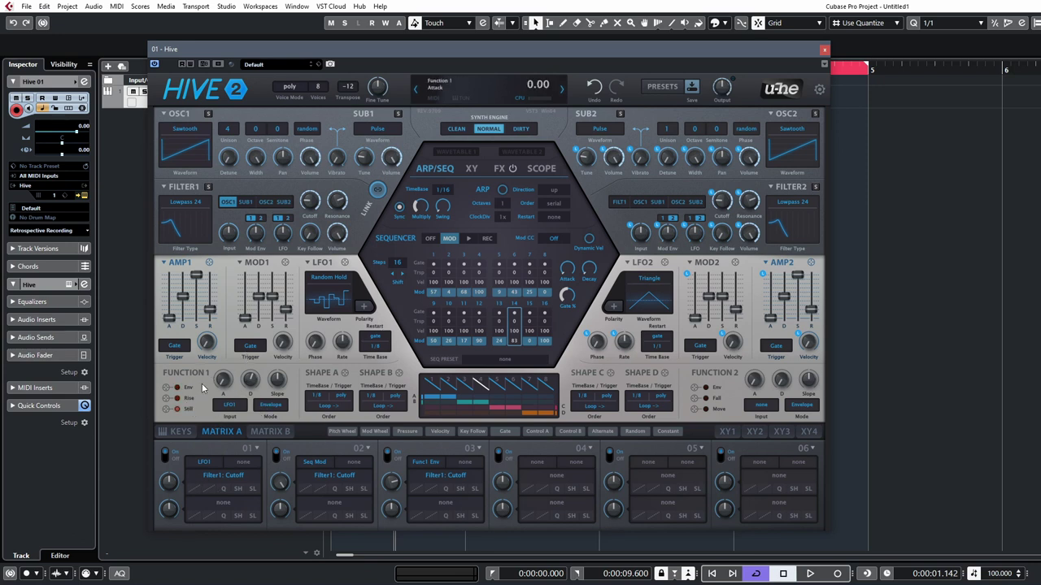
# Step: Route Function 1's Env to Filter 1's cutoff a second time, adjusting Function 1's decay and the depths of matrix slot 3
pyautogui.moveTo(166, 395); pyautogui.dragTo(307, 209)
pyautogui.moveTo(391, 482)
pyautogui.mouseDown()
pyautogui.moveTo(394, 455)
pyautogui.moveTo(395, 493)
pyautogui.mouseUp()
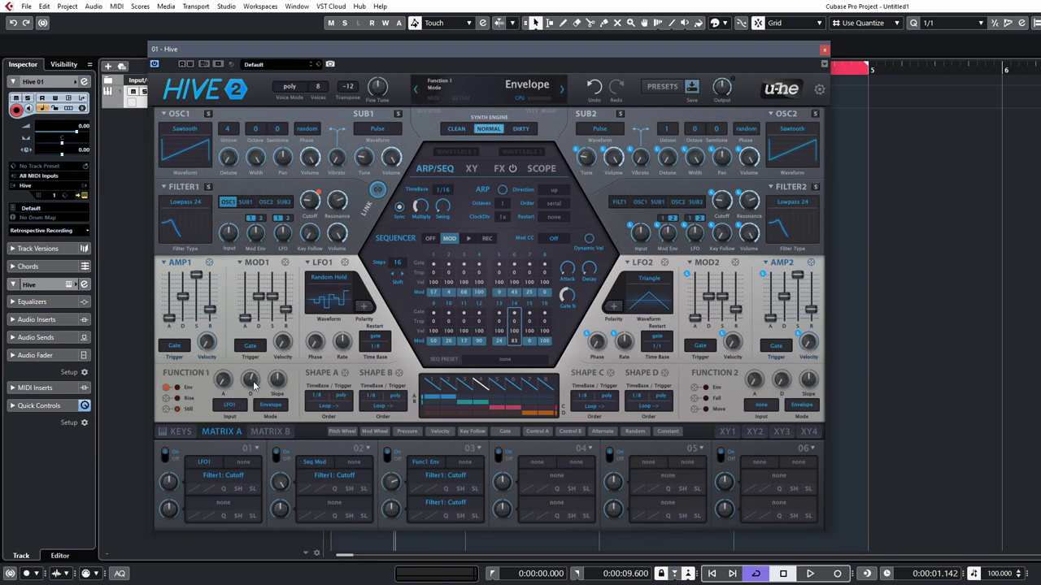
pyautogui.moveTo(254, 384)
pyautogui.mouseDown()
pyautogui.moveTo(257, 413)
pyautogui.moveTo(257, 386)
pyautogui.mouseUp()
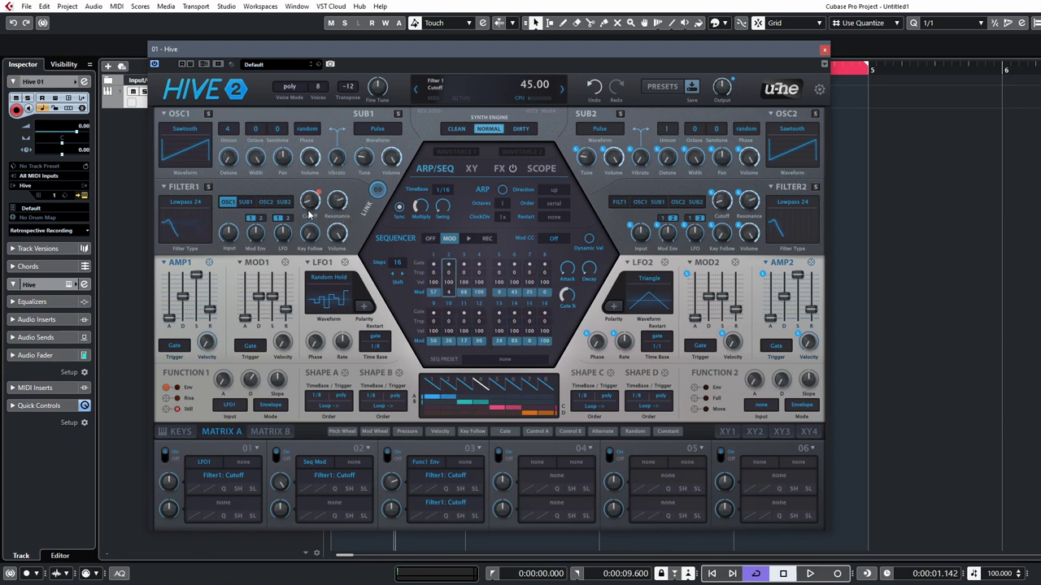
pyautogui.moveTo(398, 511); pyautogui.dragTo(397, 501)
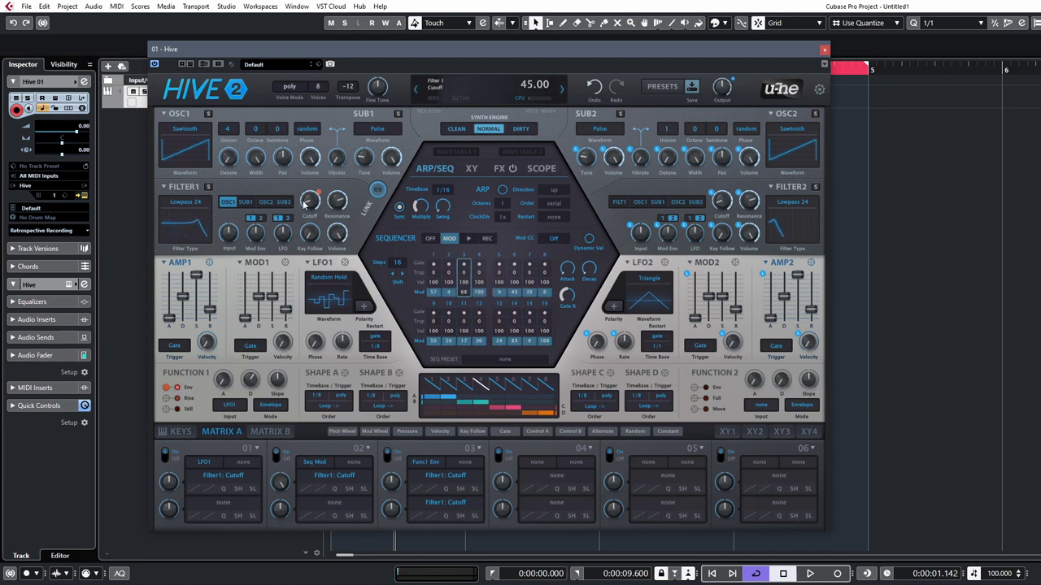
pyautogui.moveTo(394, 484); pyautogui.dragTo(399, 469)
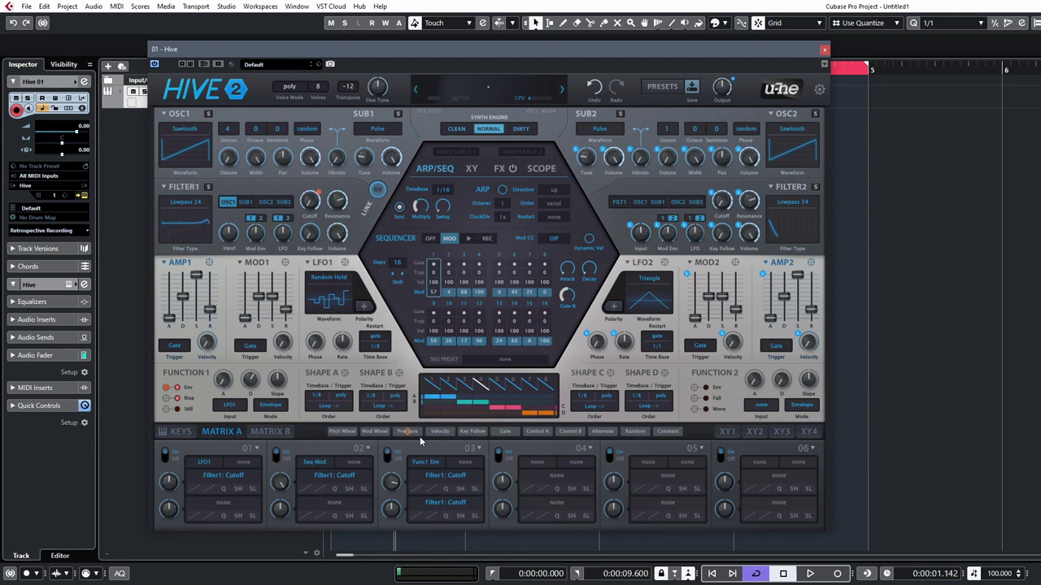
# Step: Revert the patch to its state before the LFO, sequencer and function generator modulation was set up
pyautogui.moveTo(443, 460)
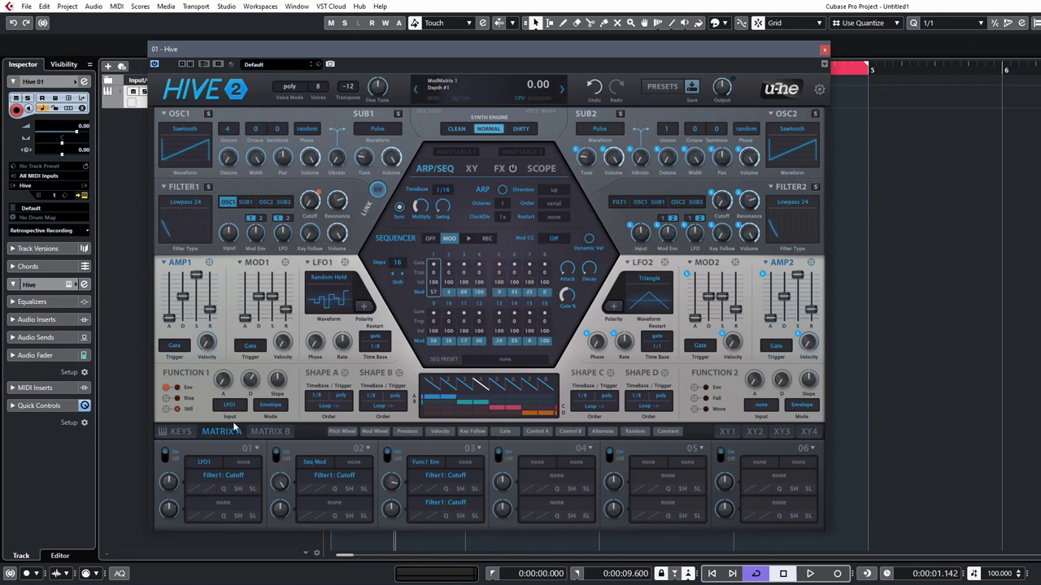
pyautogui.moveTo(283, 383)
pyautogui.click(479, 86)
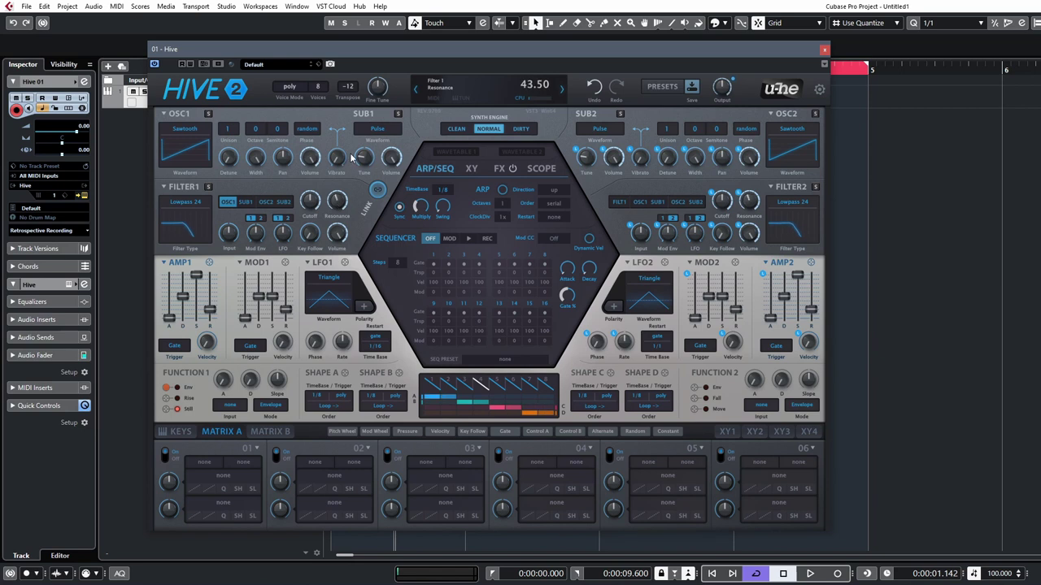
# Step: Assign LFO 1 to Filter 1's cutoff with a raised depth and set LFO 1's time base to 1/4
pyautogui.moveTo(346, 263); pyautogui.dragTo(310, 200)
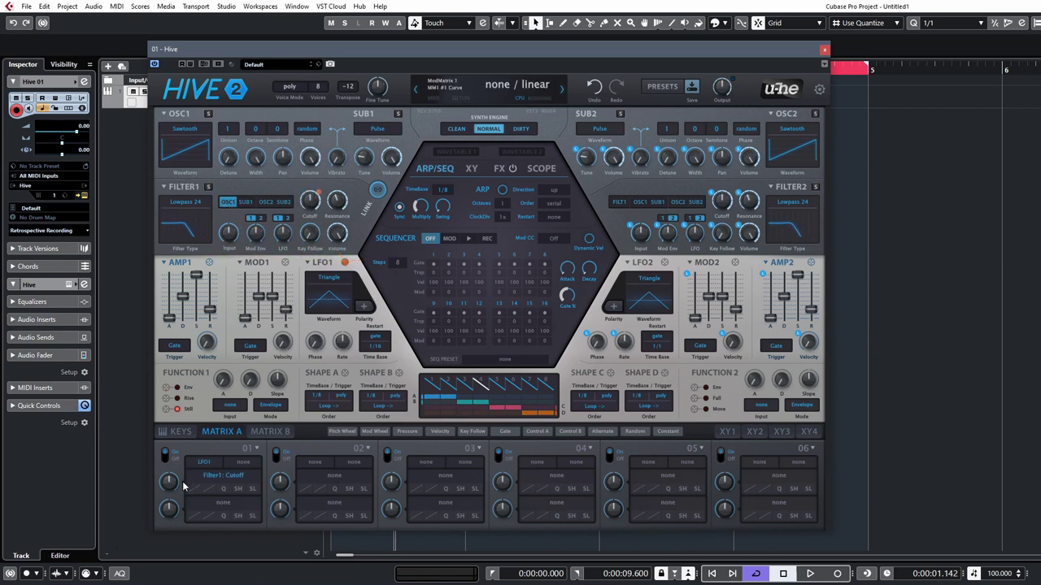
pyautogui.moveTo(183, 462); pyautogui.dragTo(169, 486)
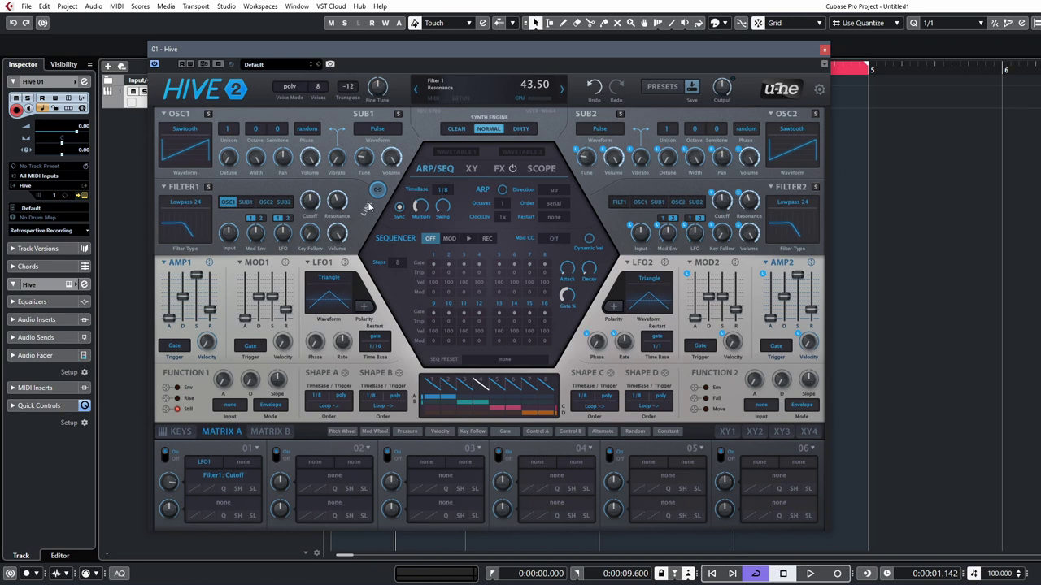
pyautogui.click(375, 346)
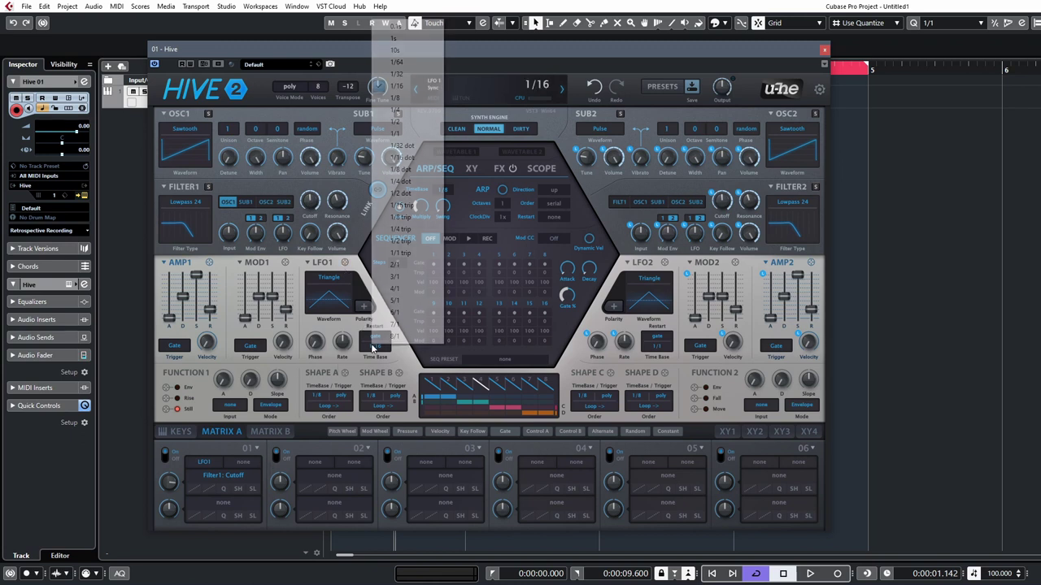
pyautogui.click(397, 111)
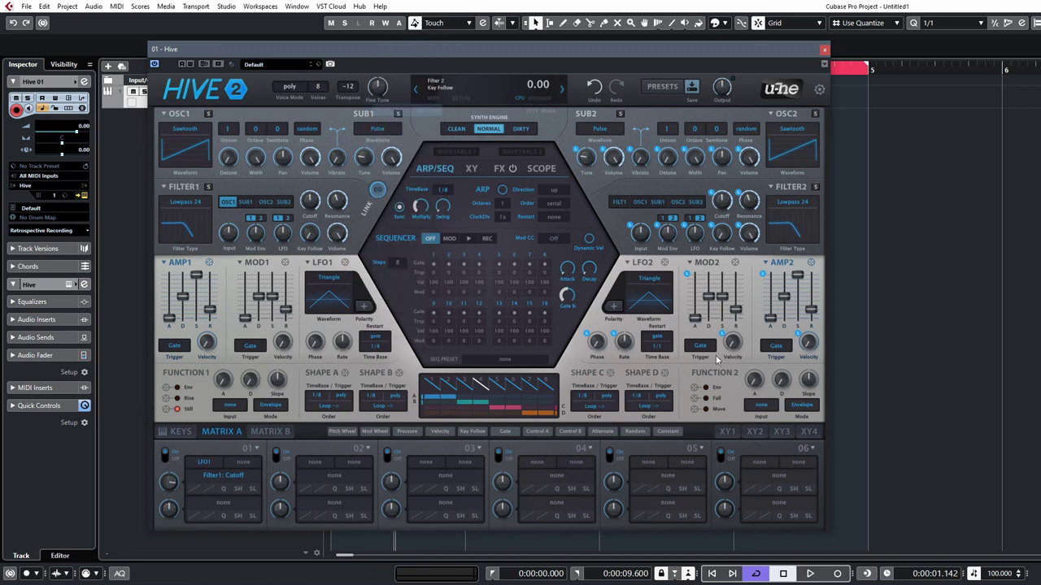
# Step: Try the very compressed and very expanded curves on the LFO1 cutoff modulation, ending back on none / linear
pyautogui.click(193, 487)
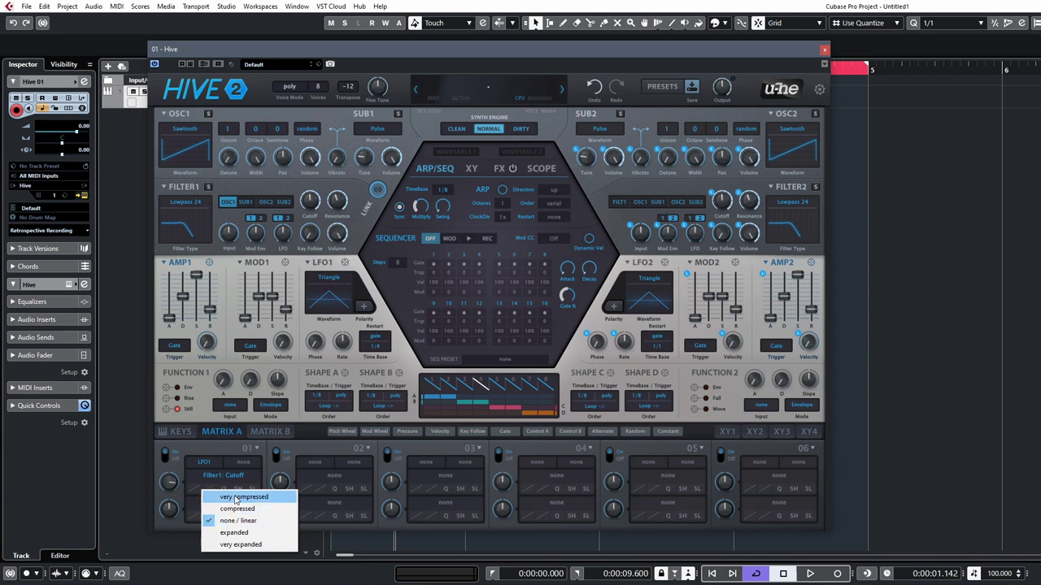
pyautogui.click(235, 498)
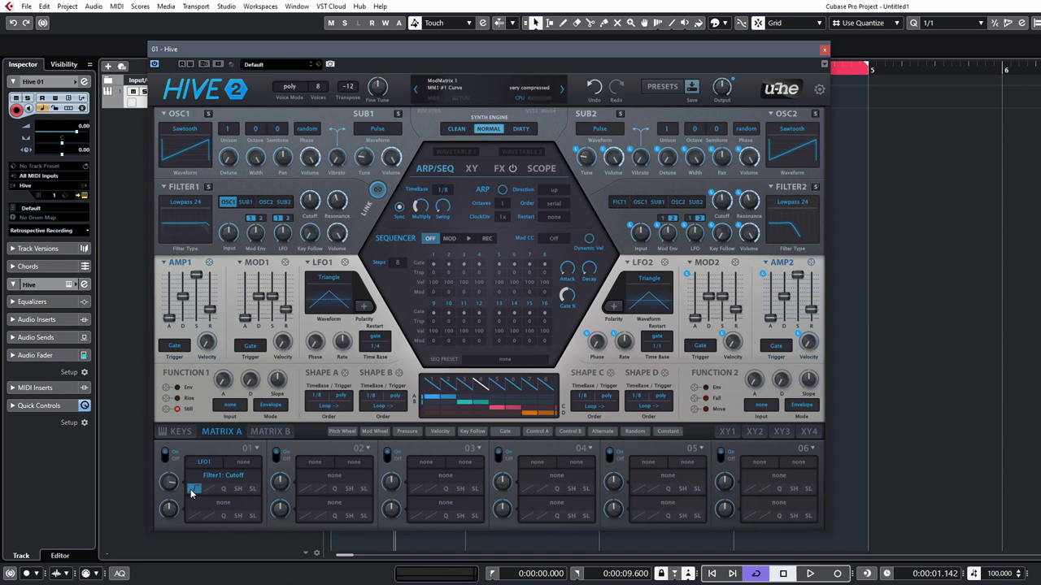
pyautogui.click(197, 489)
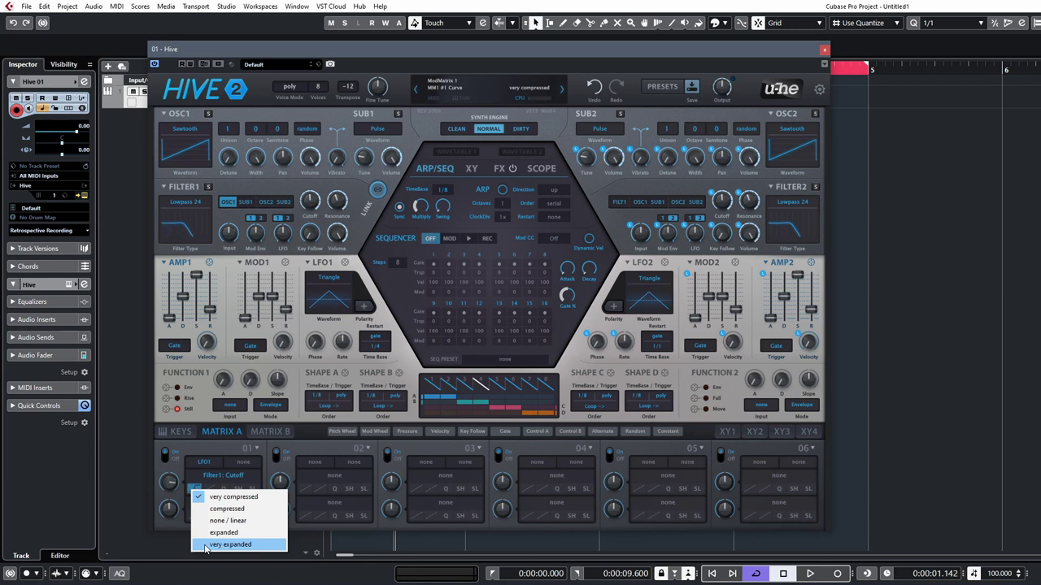
pyautogui.click(230, 544)
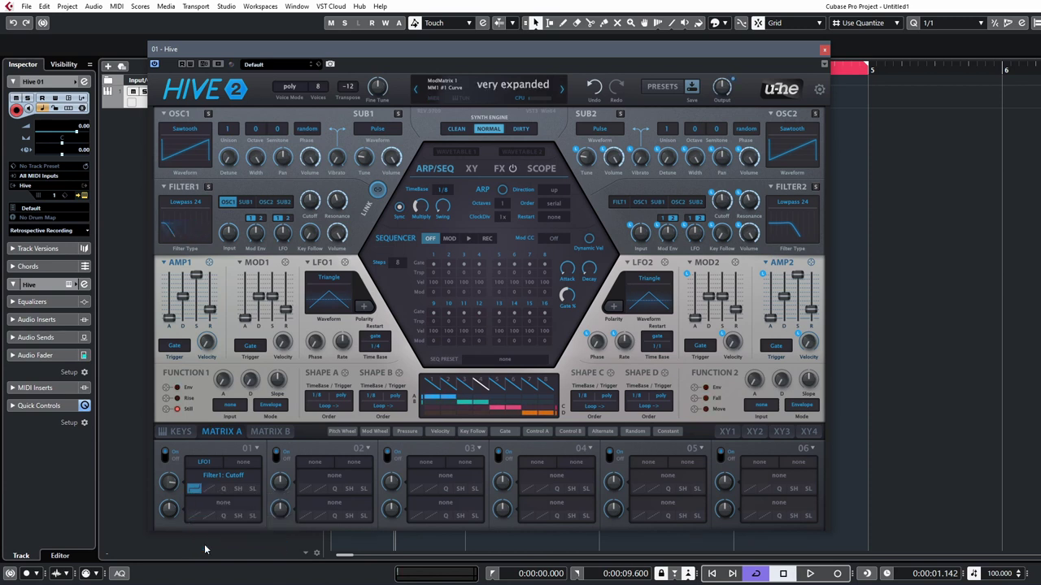
pyautogui.click(194, 489)
pyautogui.click(218, 497)
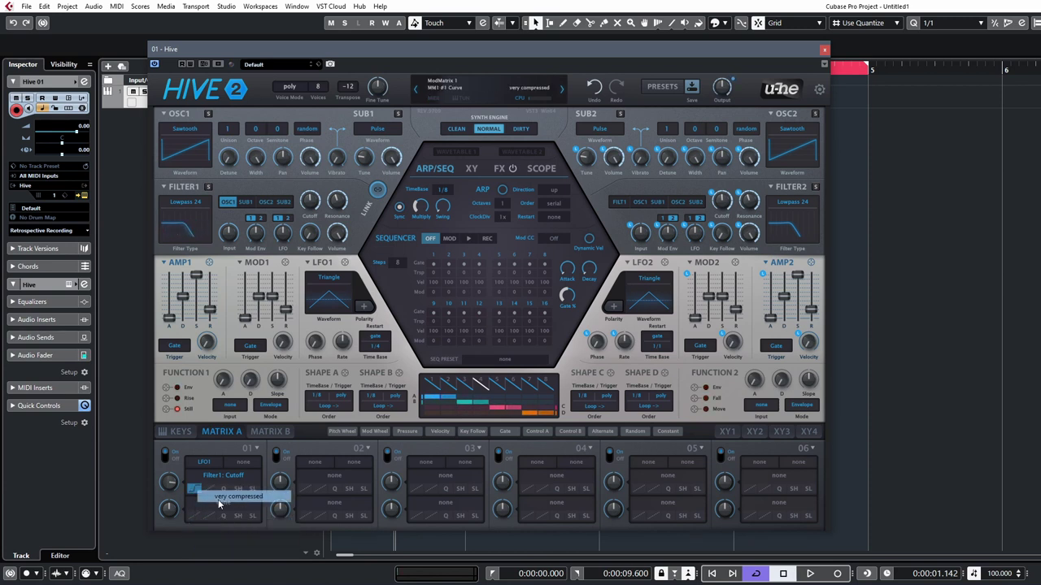
pyautogui.click(195, 489)
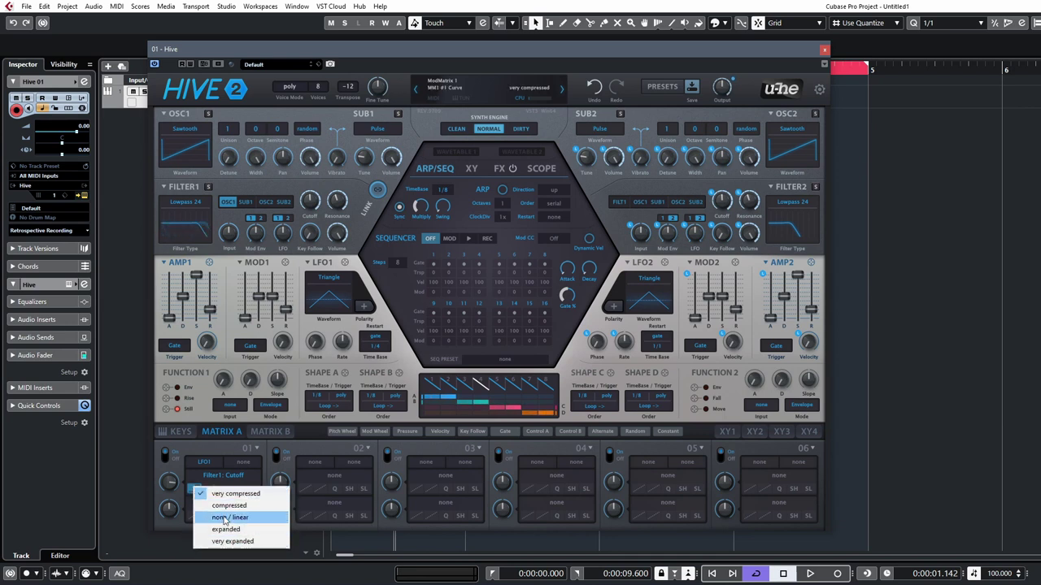
pyautogui.click(225, 519)
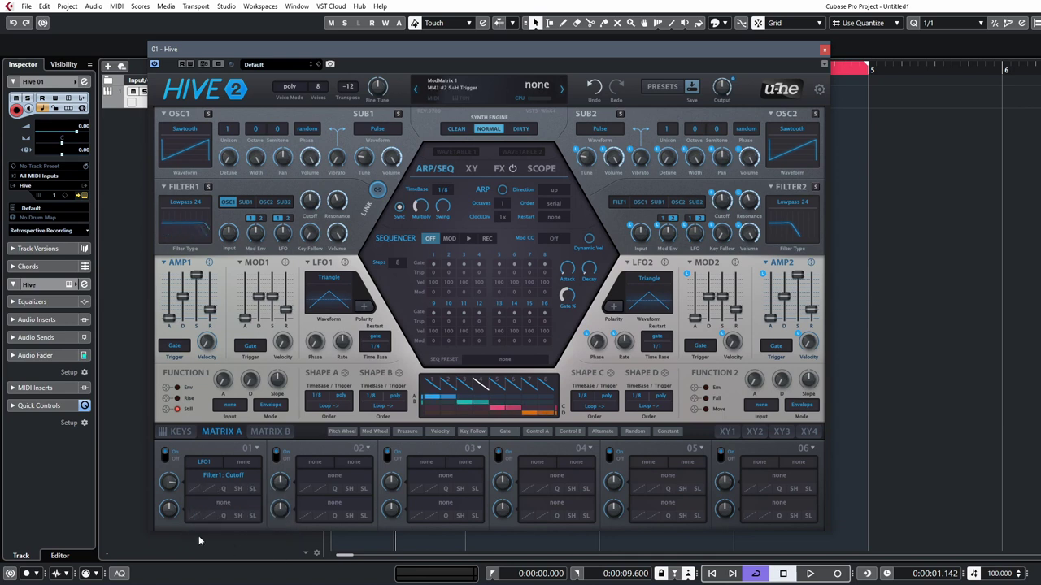
# Step: Try half wave + rectification on the LFO1 cutoff modulation, followed by the unipolarize option
pyautogui.click(214, 492)
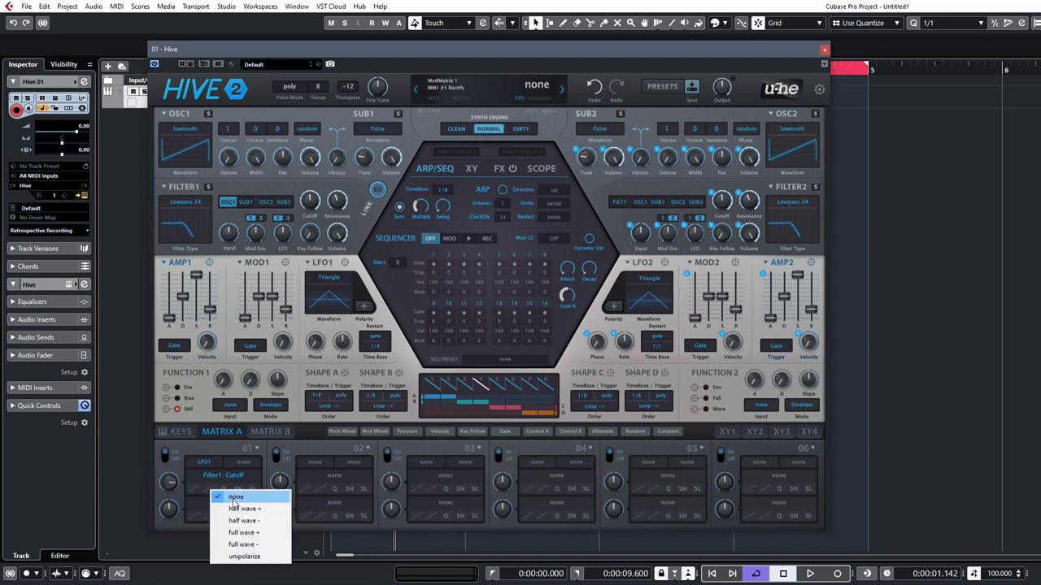
pyautogui.click(243, 508)
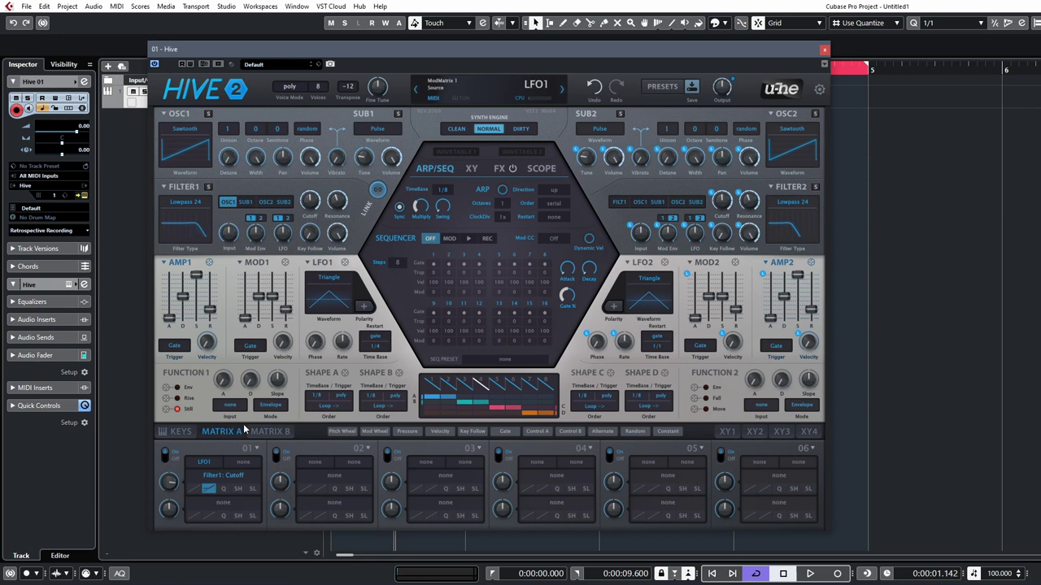
pyautogui.click(210, 488)
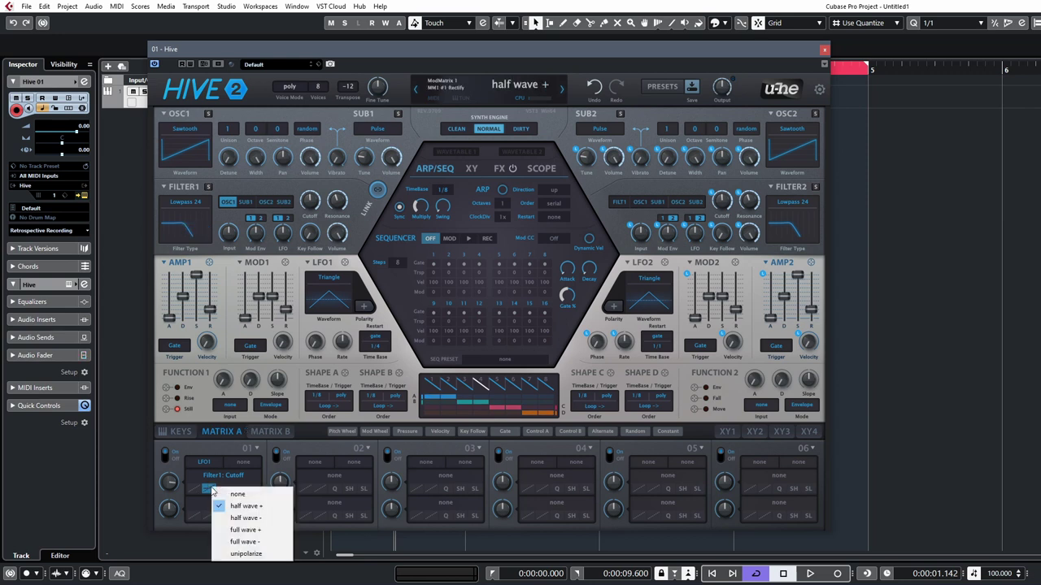
pyautogui.click(251, 556)
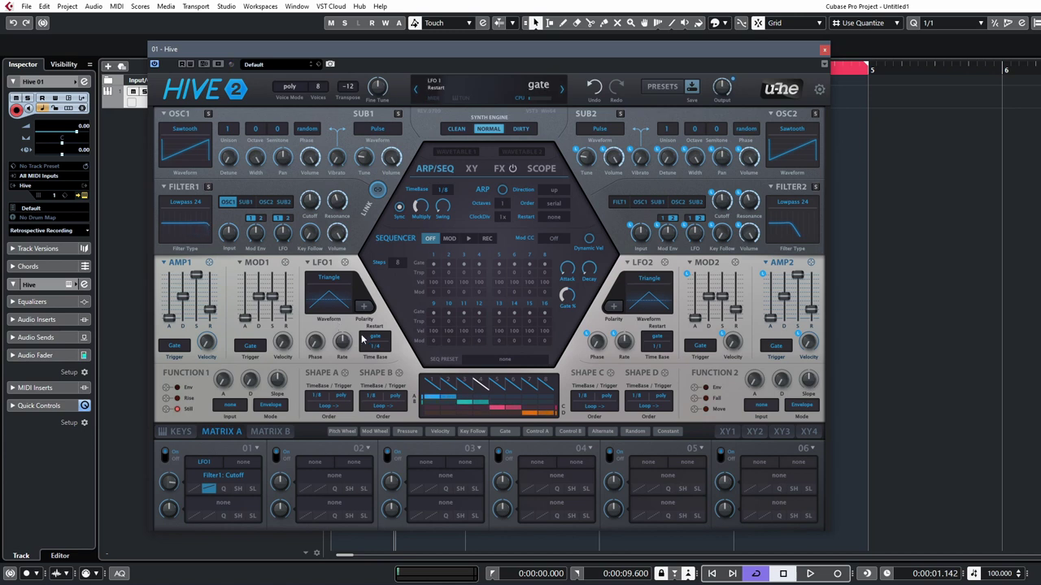
# Step: Undo the LFO 1 cutoff assignment together with its rectification and time base changes
pyautogui.click(226, 480)
pyautogui.click(344, 128)
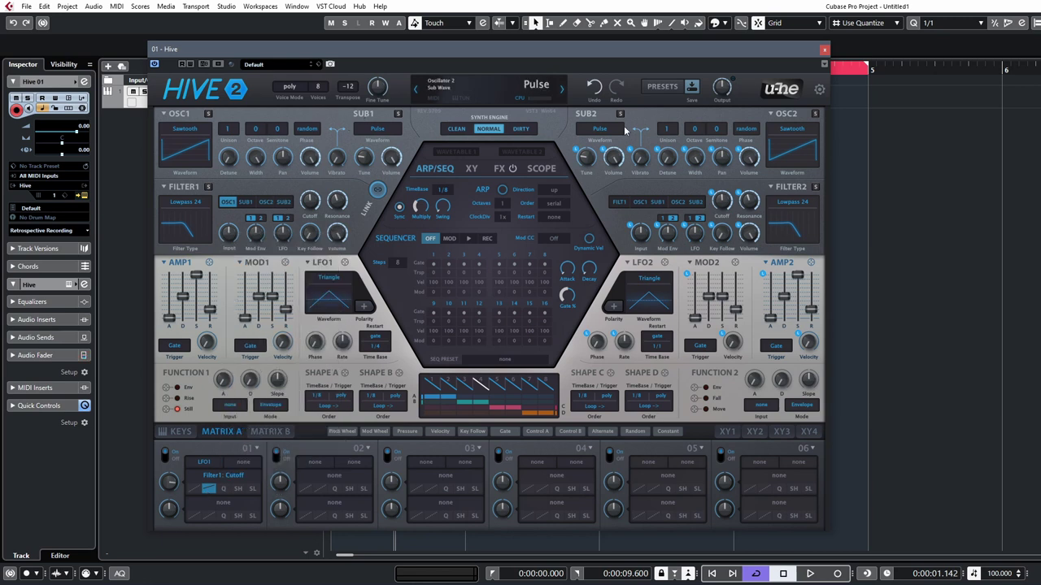
pyautogui.click(595, 87)
pyautogui.click(594, 87)
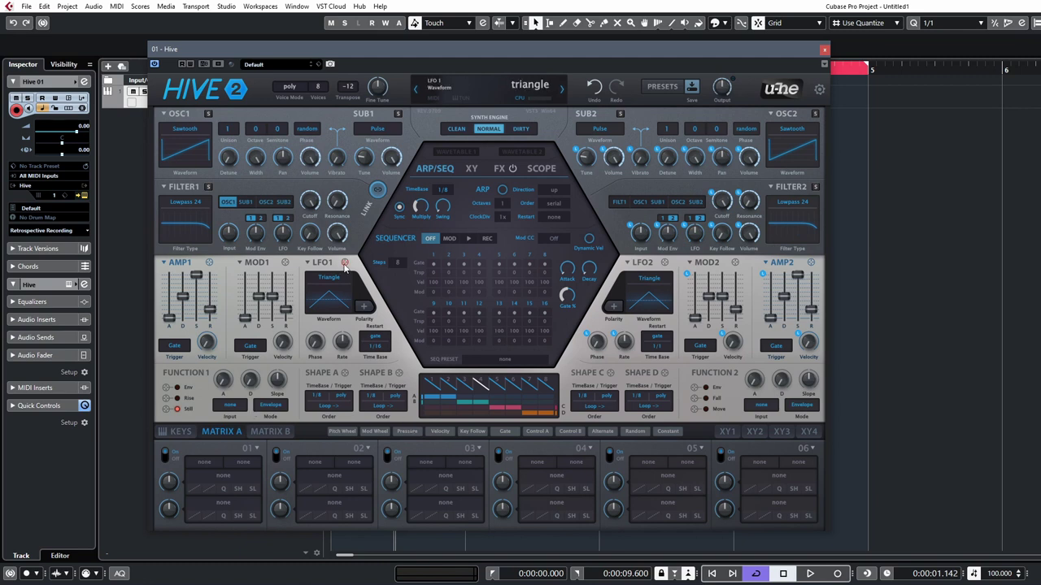
# Step: Assign LFO 1 to Oscillator 1's tune with a raised depth and set LFO 1's time base to 1/1
pyautogui.moveTo(346, 264); pyautogui.dragTo(255, 130)
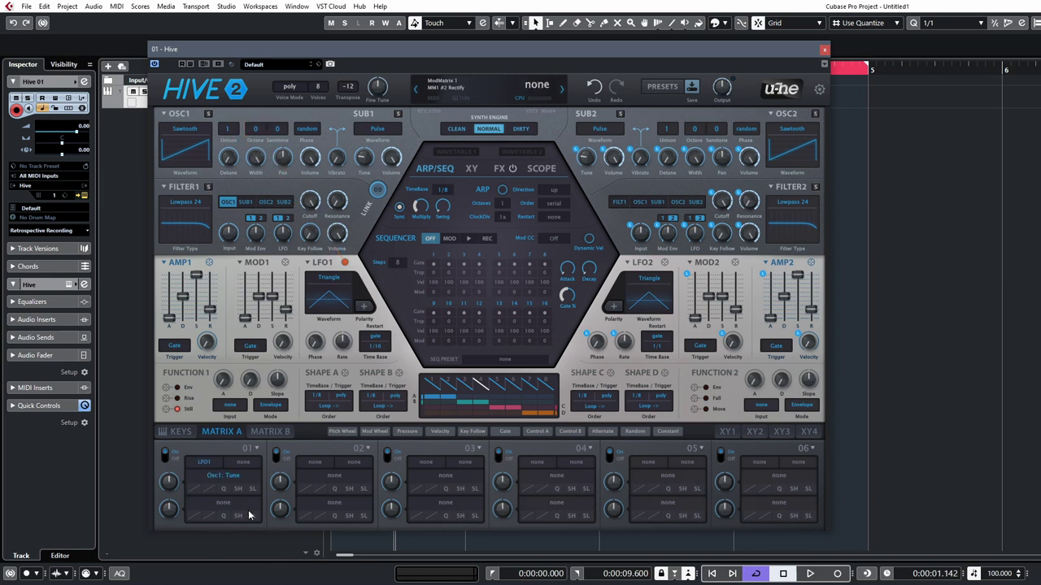
pyautogui.moveTo(169, 484); pyautogui.dragTo(170, 478)
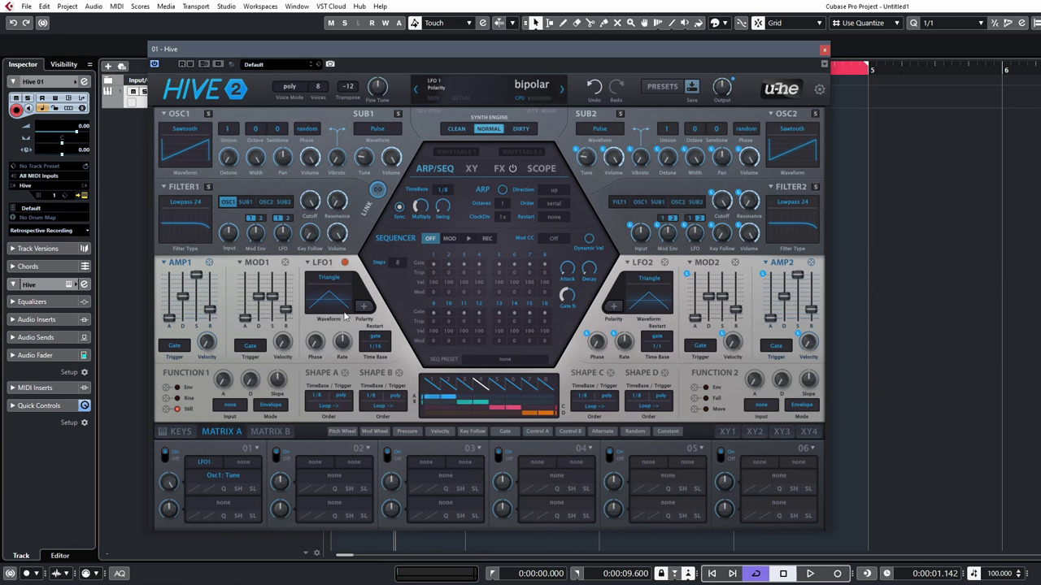
pyautogui.click(375, 346)
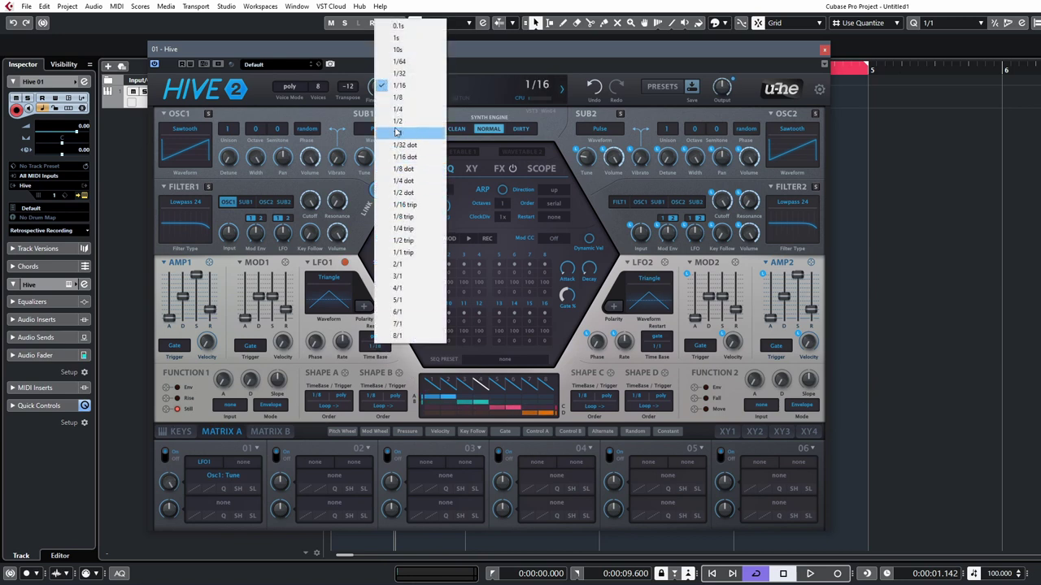
pyautogui.click(399, 134)
pyautogui.click(384, 129)
pyautogui.click(689, 104)
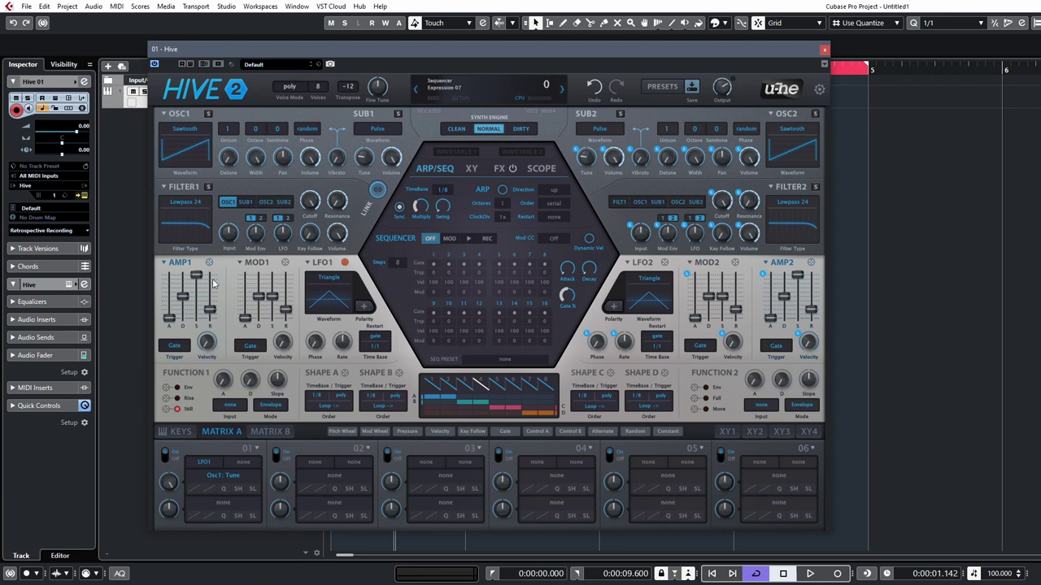
# Step: Enable rectification on the LFO1 to Osc1: Tune modulation and set its quantize option to integer
pyautogui.click(206, 491)
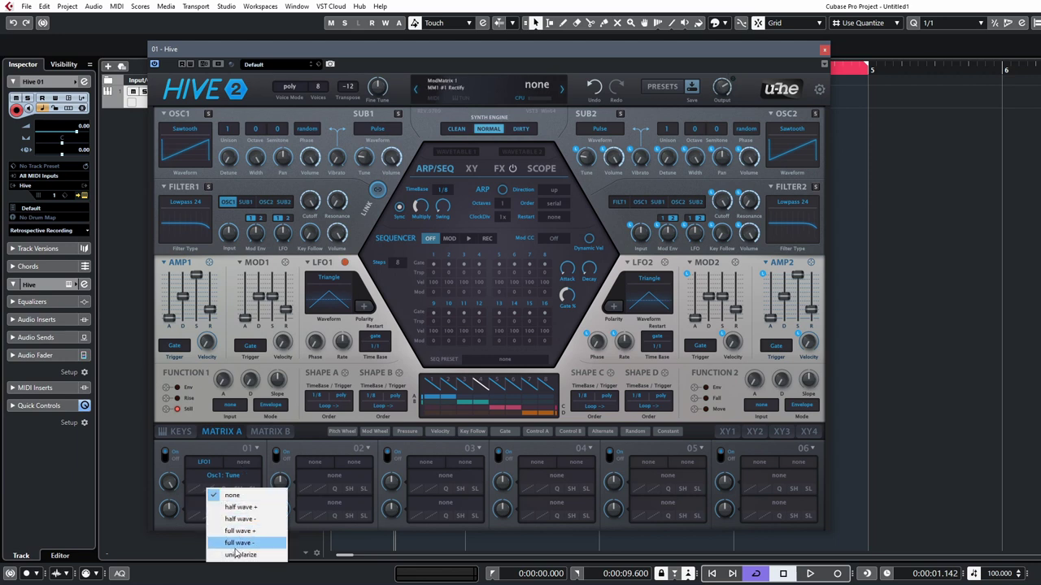
pyautogui.click(244, 526)
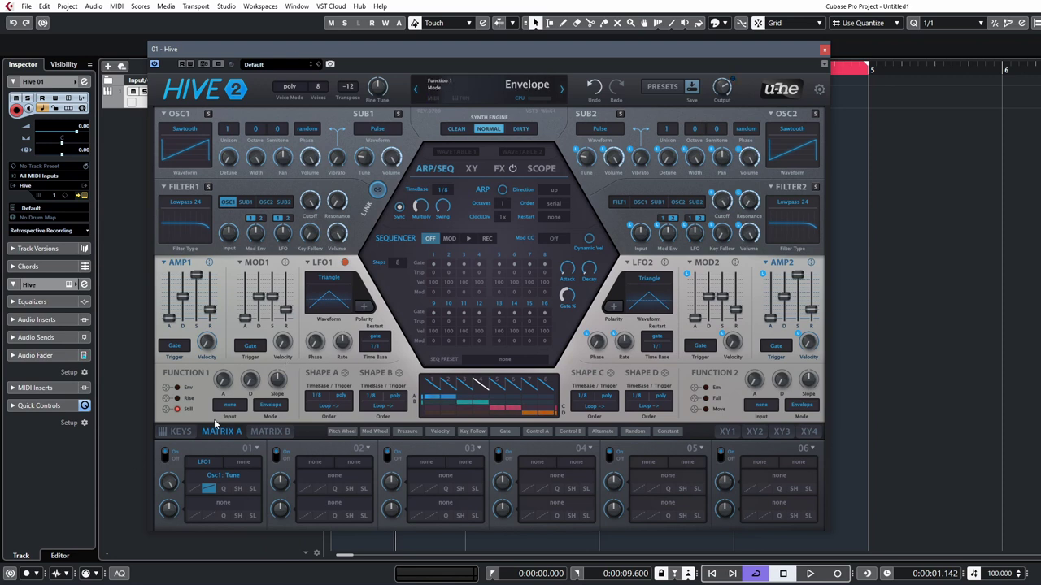
pyautogui.click(219, 486)
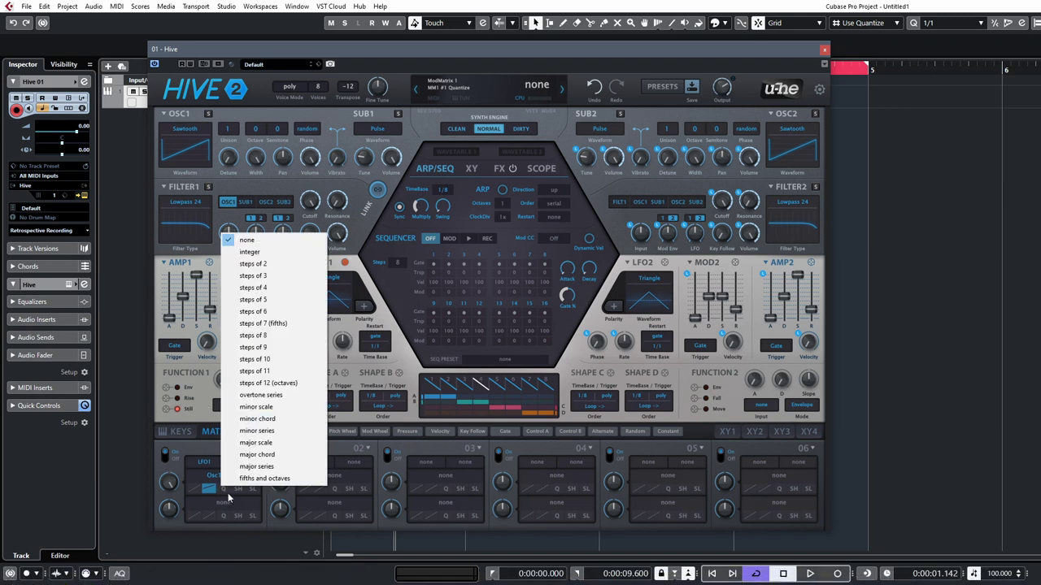
pyautogui.click(249, 252)
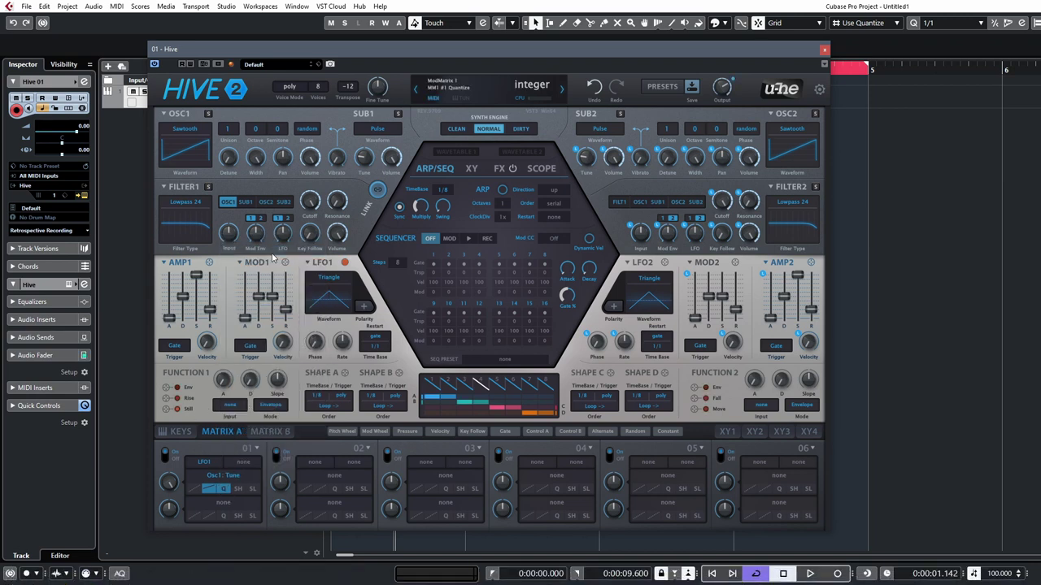
# Step: Try the minor scale and steps of 12 (octaves) quantize options on the first Osc1: Tune target, ending on major series
pyautogui.click(223, 490)
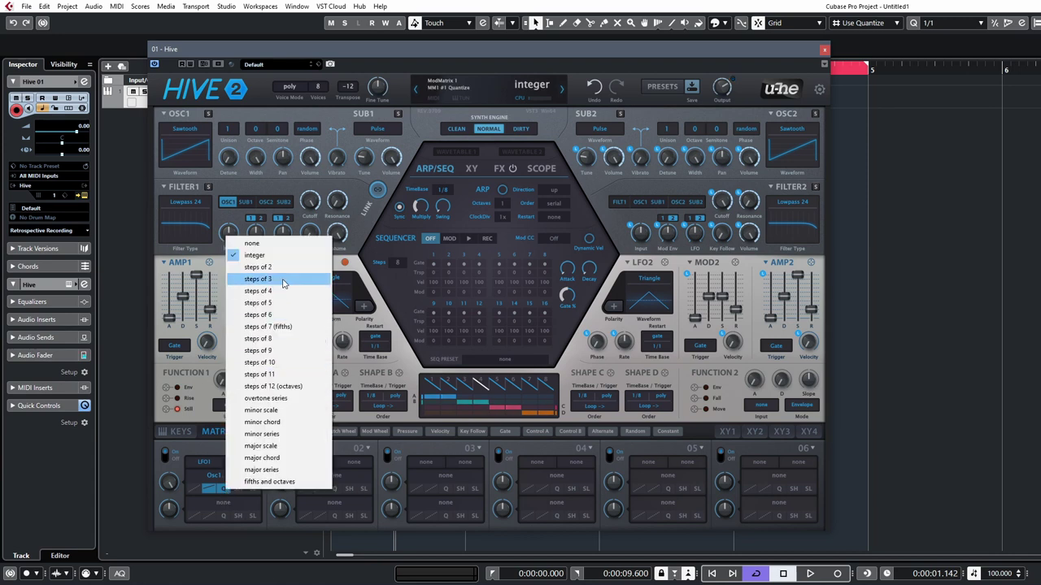
pyautogui.click(277, 411)
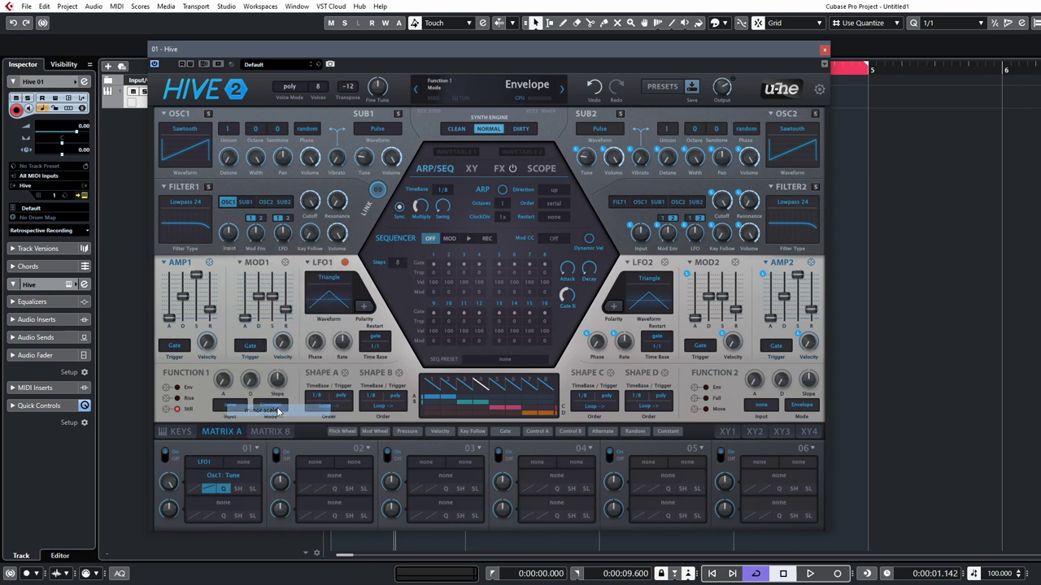
pyautogui.click(226, 487)
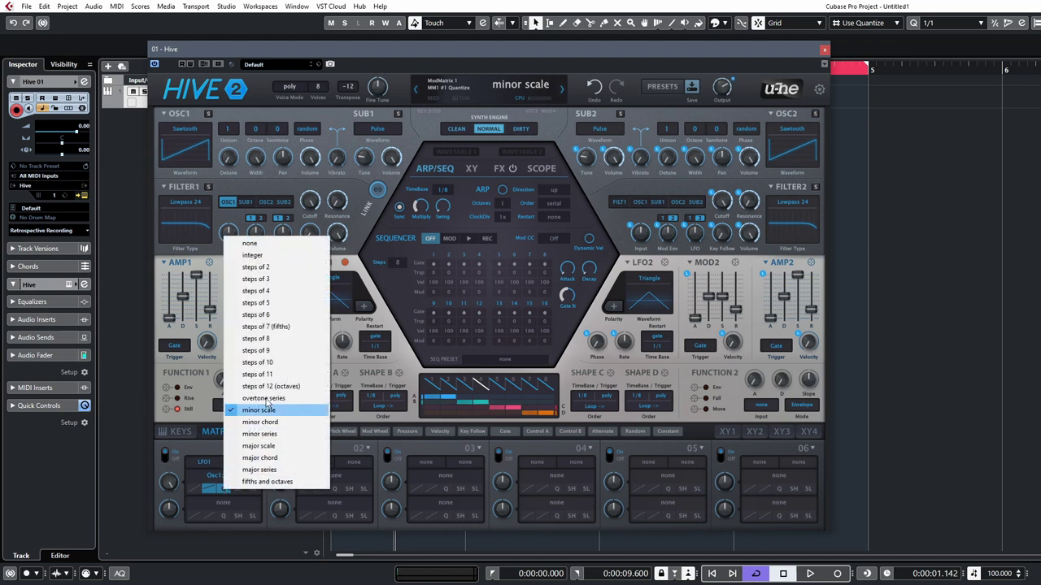
pyautogui.click(262, 387)
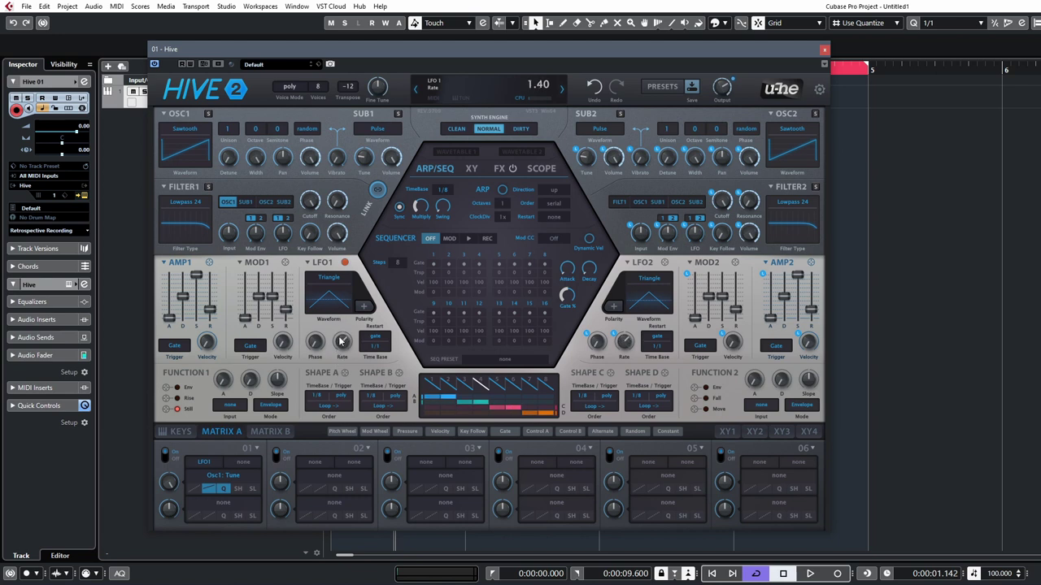
pyautogui.click(223, 488)
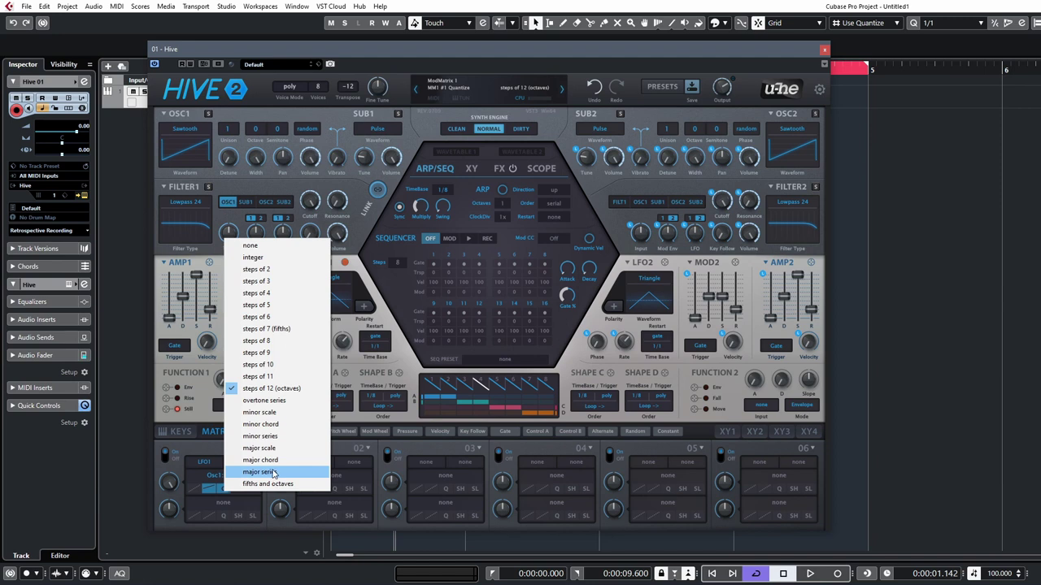
pyautogui.click(273, 472)
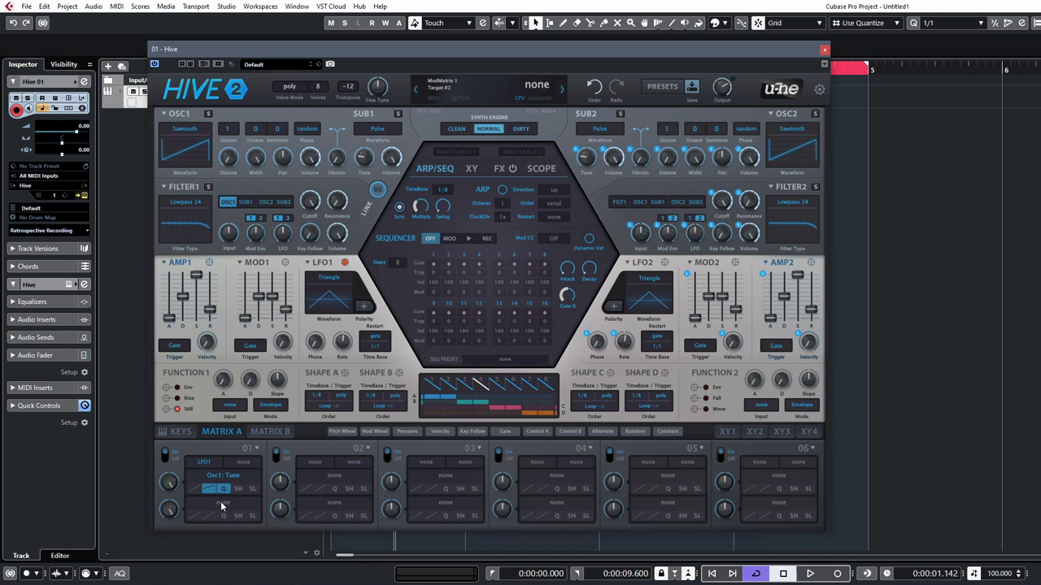
# Step: Assign Osc1: Tune as the second target of matrix slot 1, with rectification and major series quantization
pyautogui.moveTo(166, 516); pyautogui.dragTo(256, 131)
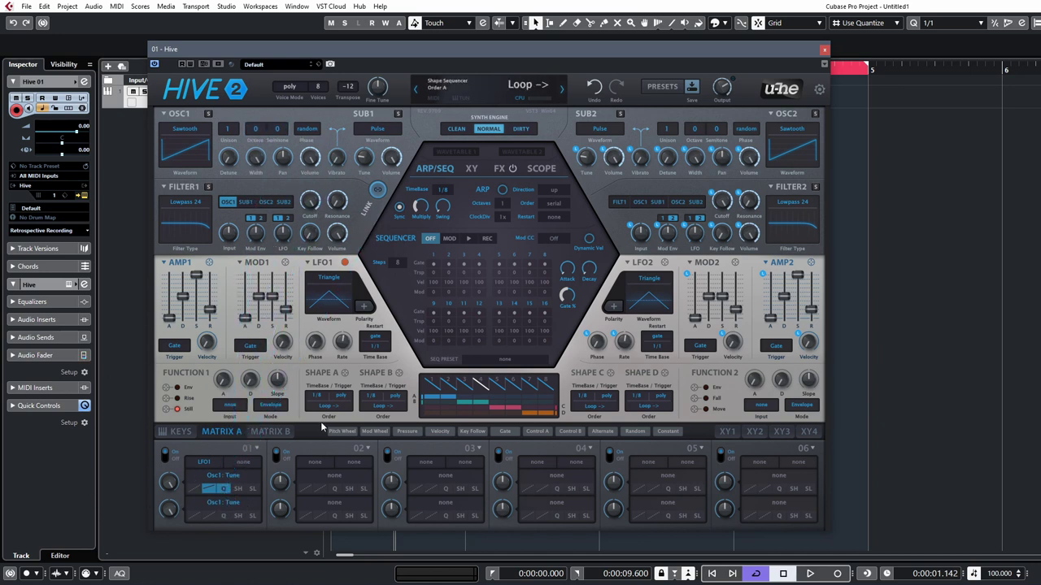
pyautogui.click(195, 519)
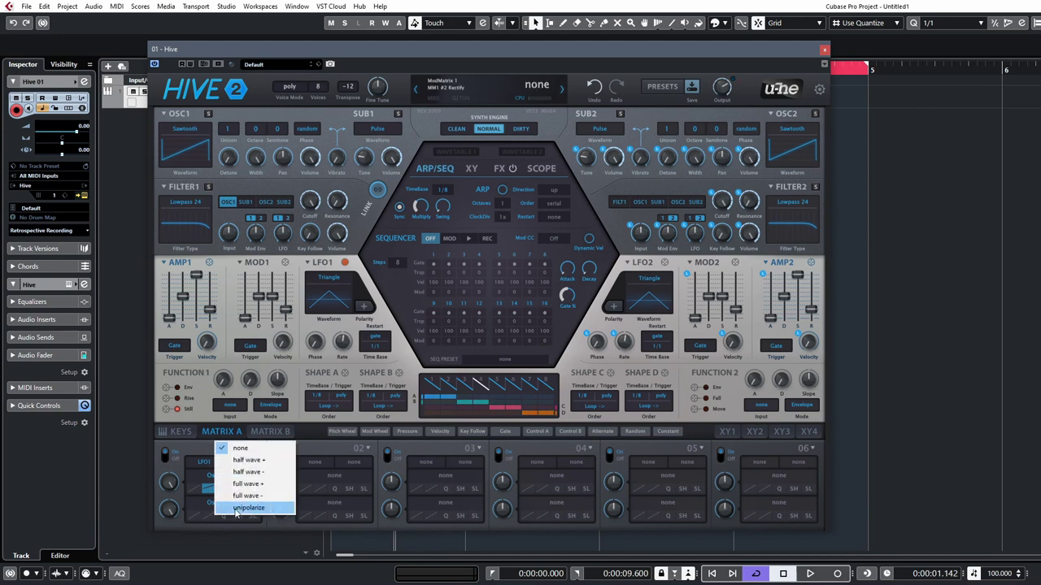
pyautogui.click(252, 500)
pyautogui.click(225, 517)
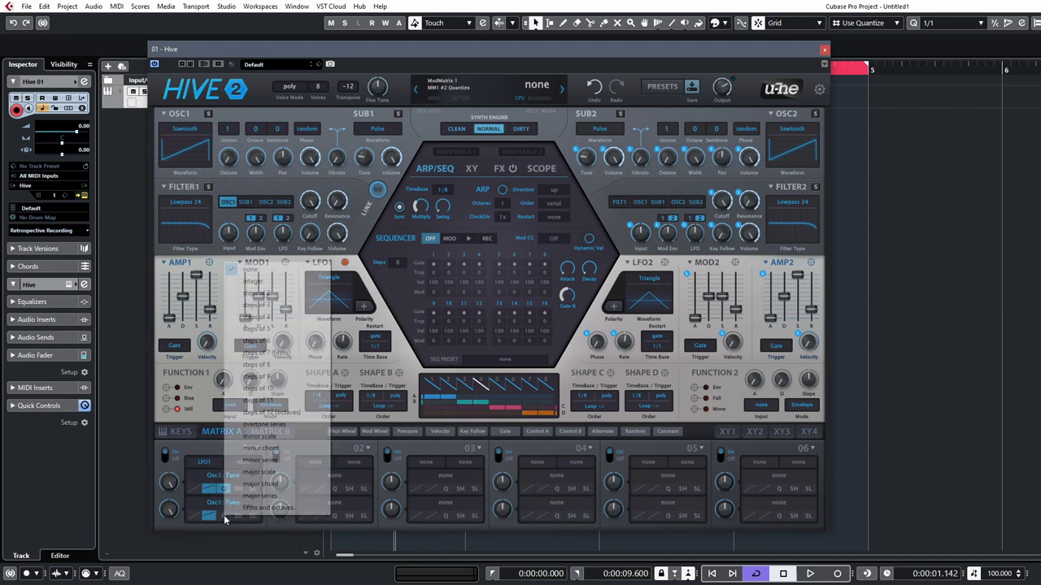
pyautogui.click(264, 495)
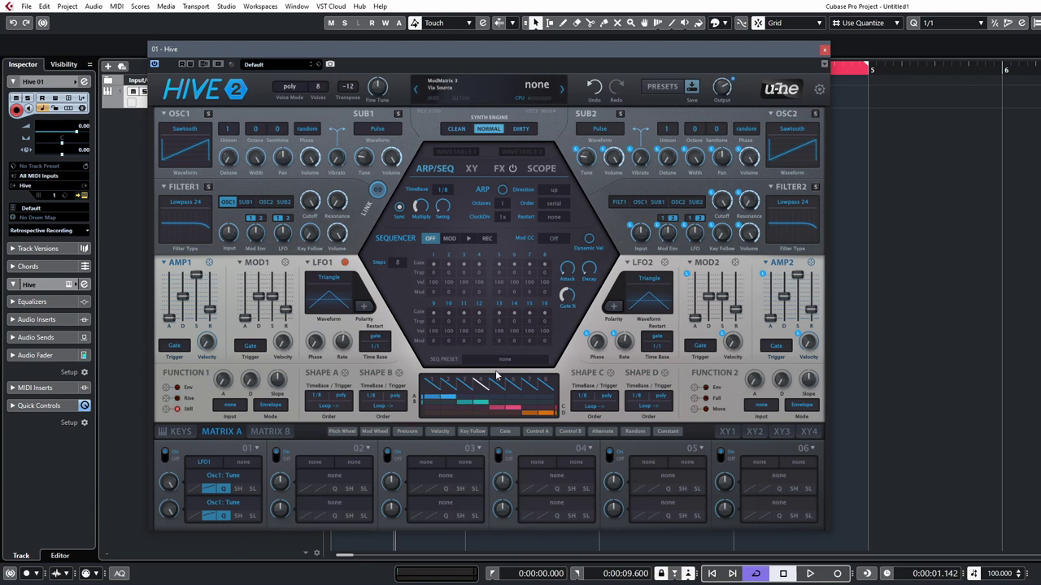
# Step: Enable the slew limiter on both Osc1: Tune targets of matrix slot 1, using smooth for the first target
pyautogui.click(254, 494)
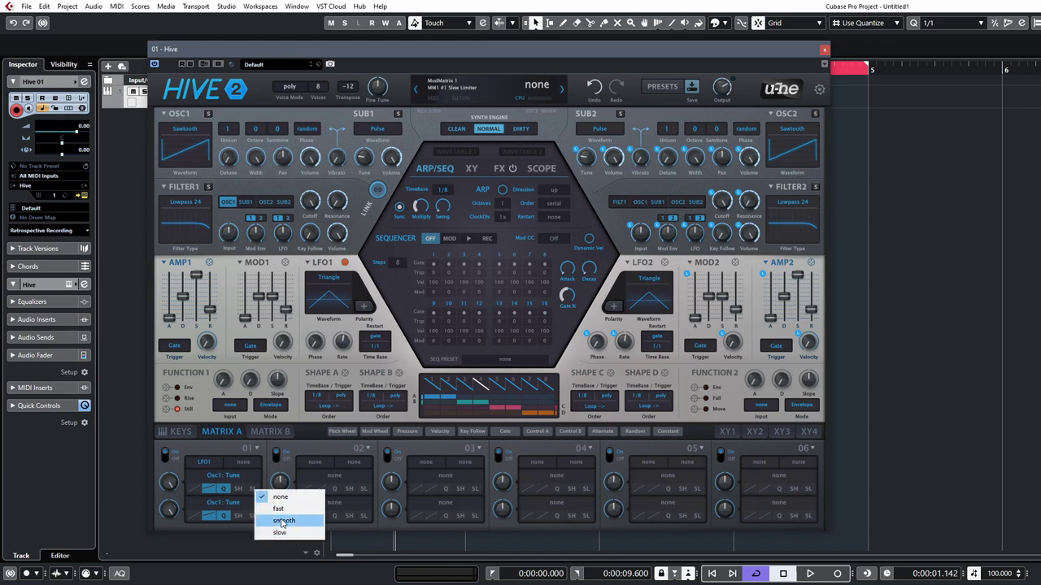
pyautogui.click(283, 521)
pyautogui.click(253, 515)
pyautogui.click(275, 539)
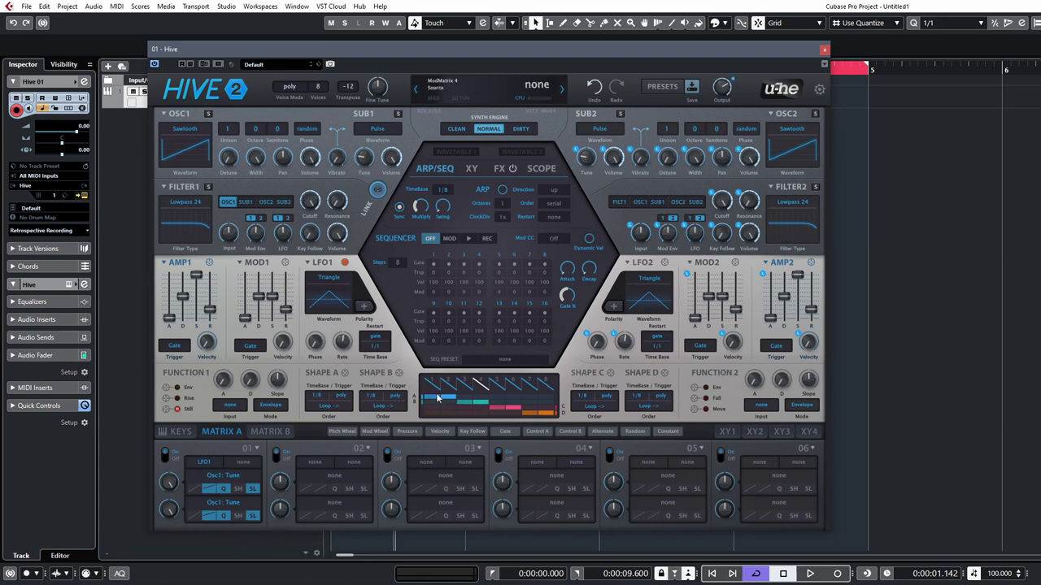
pyautogui.click(253, 516)
pyautogui.click(281, 525)
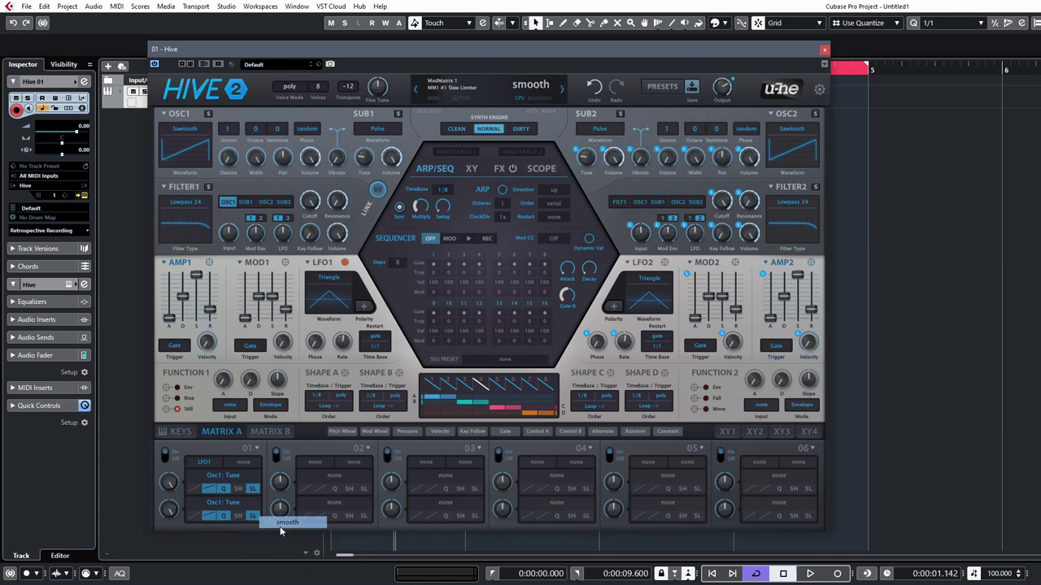
pyautogui.click(252, 520)
pyautogui.click(288, 548)
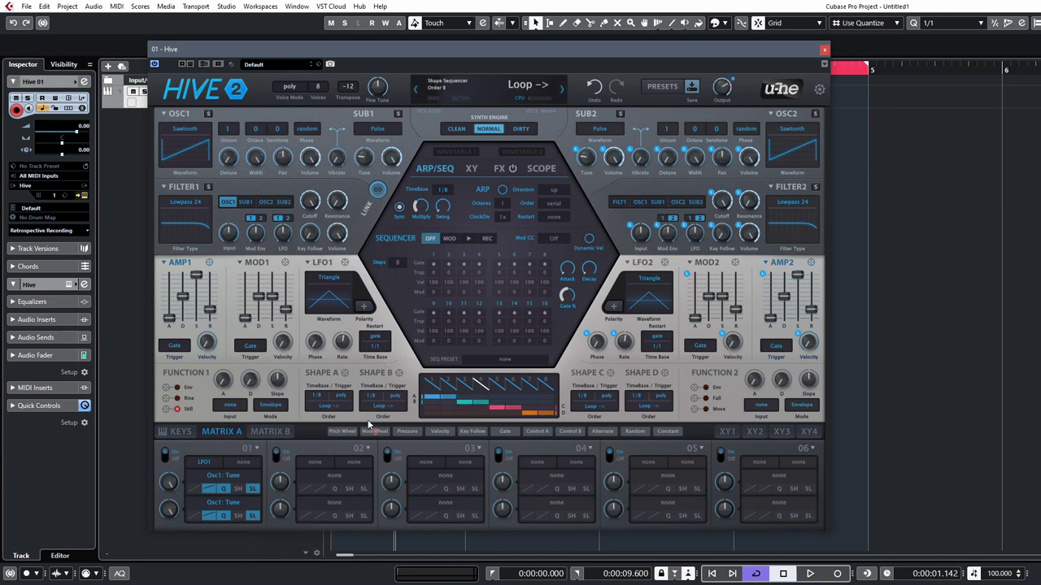
# Step: Set the first Osc1: Tune target's quantize option to minor series and try other quantize options on the two targets
pyautogui.click(224, 488)
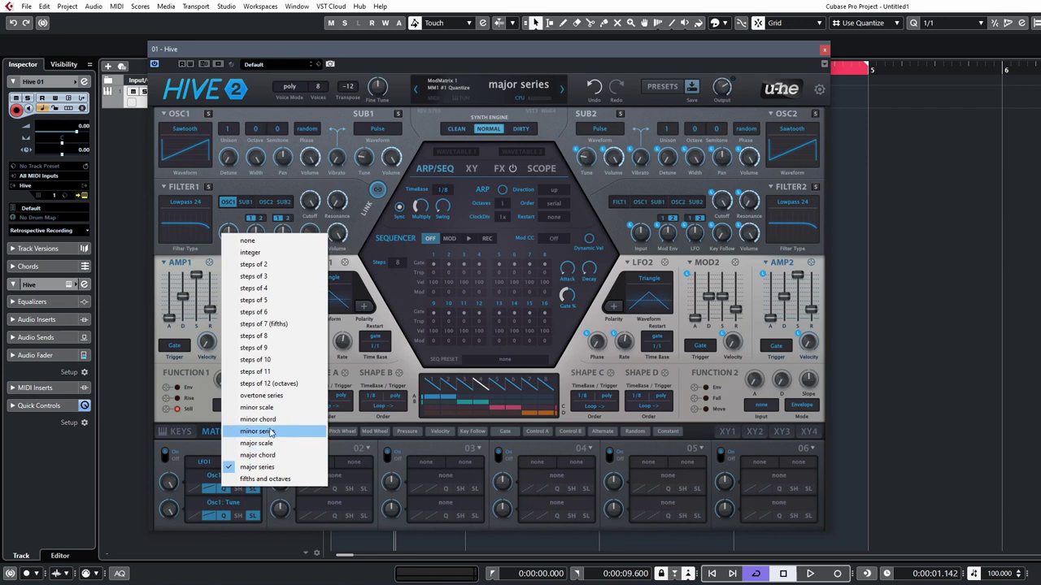
pyautogui.click(271, 431)
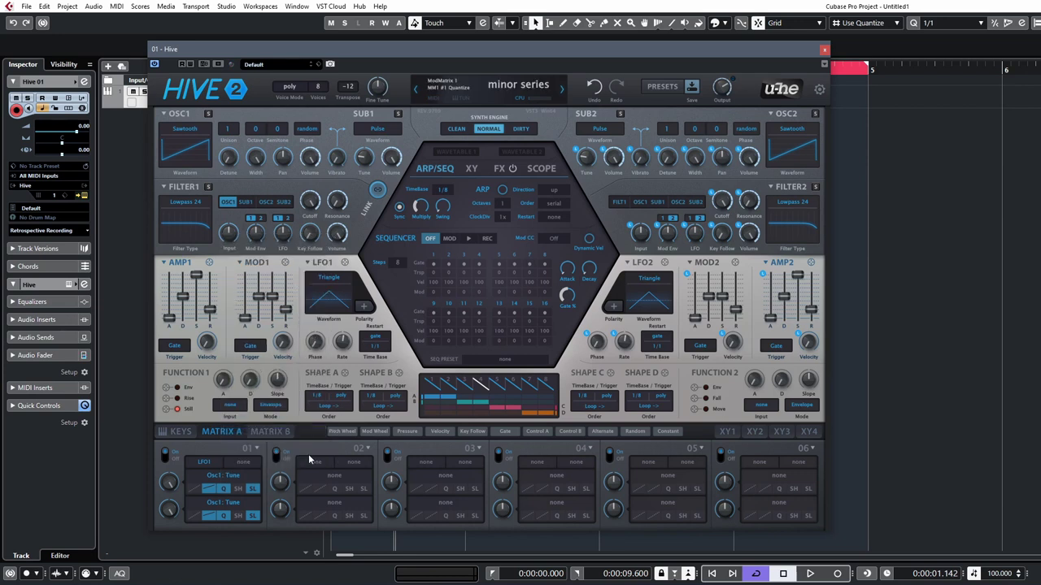
pyautogui.click(233, 516)
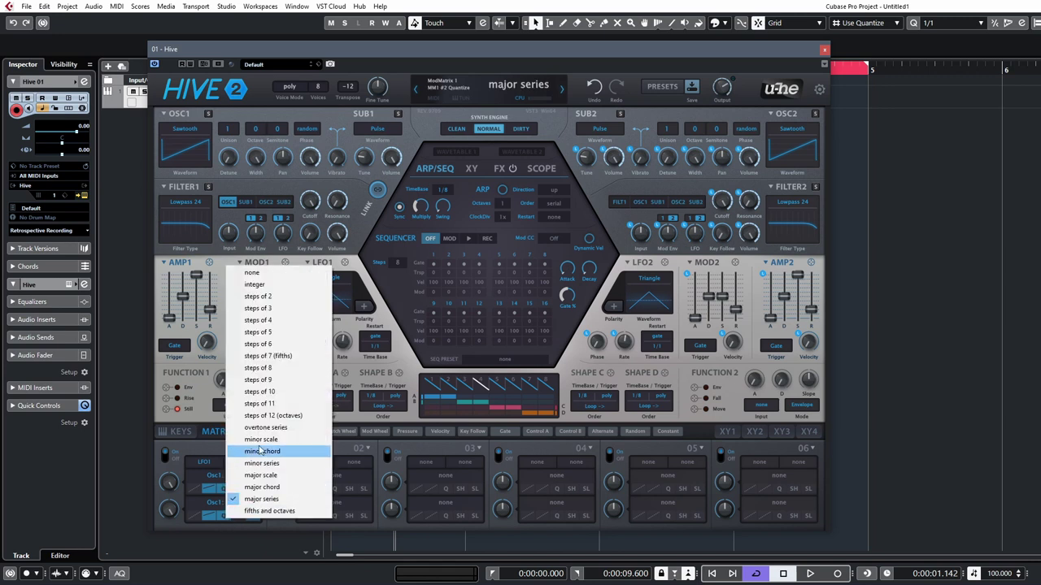
pyautogui.click(225, 515)
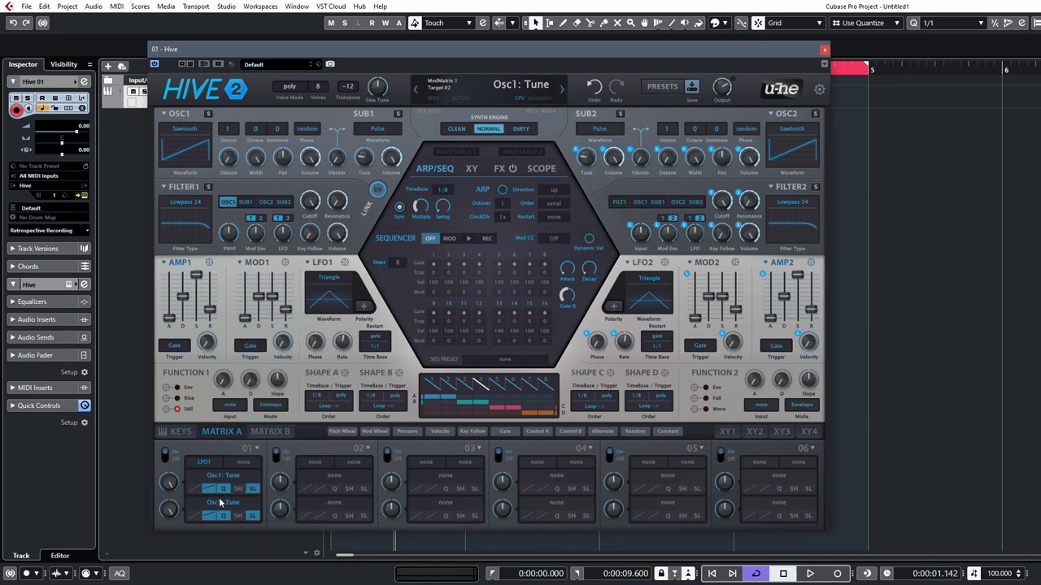
pyautogui.click(234, 498)
pyautogui.click(262, 420)
pyautogui.click(224, 518)
pyautogui.click(268, 415)
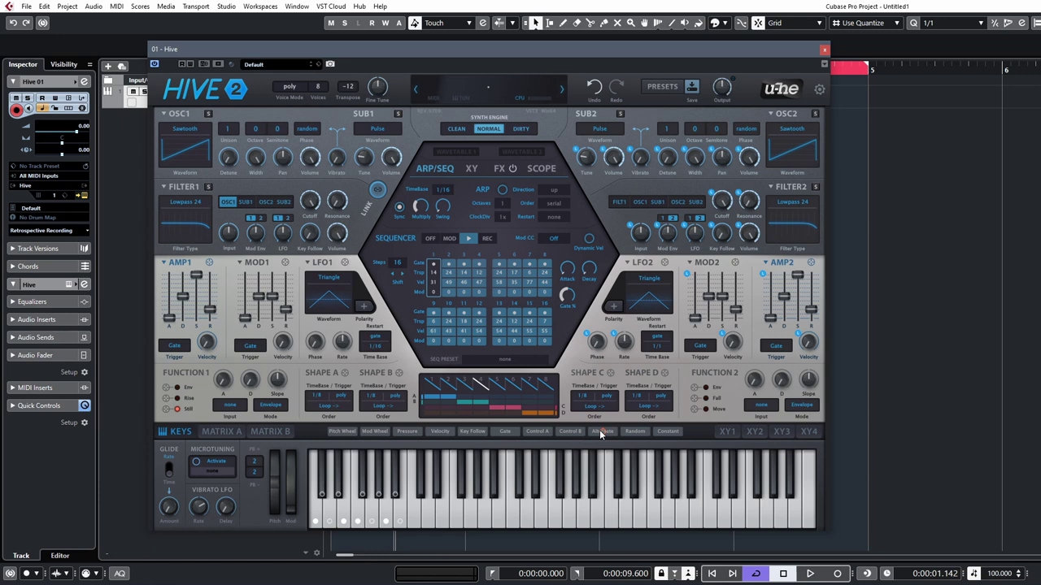
# Step: Assign the Alternate source to Oscillator 1's pan and lower Filter 1's cutoff to 56
pyautogui.moveTo(600, 432); pyautogui.dragTo(282, 157)
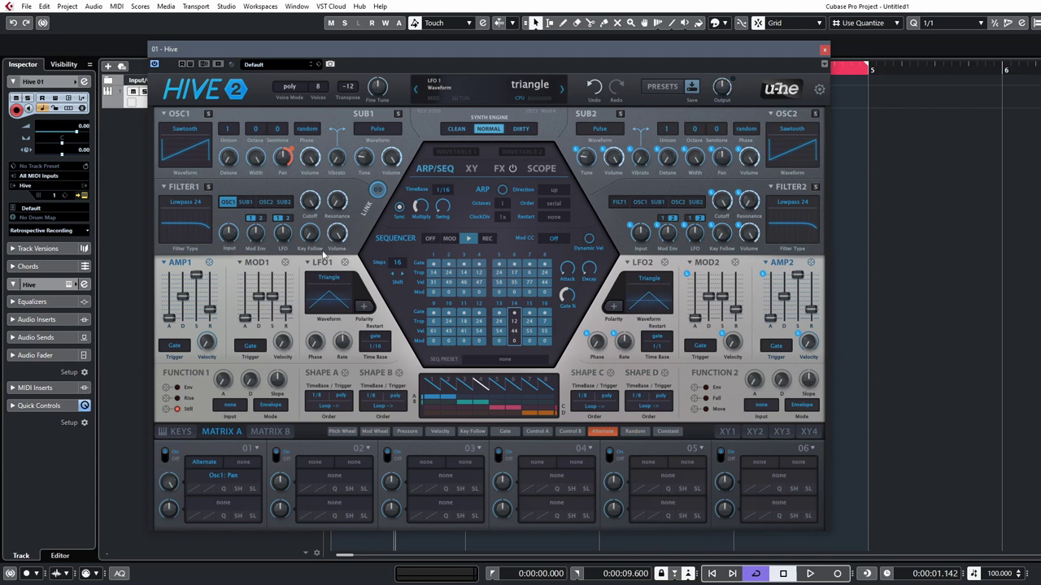
pyautogui.moveTo(310, 200)
pyautogui.mouseDown()
pyautogui.moveTo(307, 325)
pyautogui.moveTo(308, 213)
pyautogui.mouseUp()
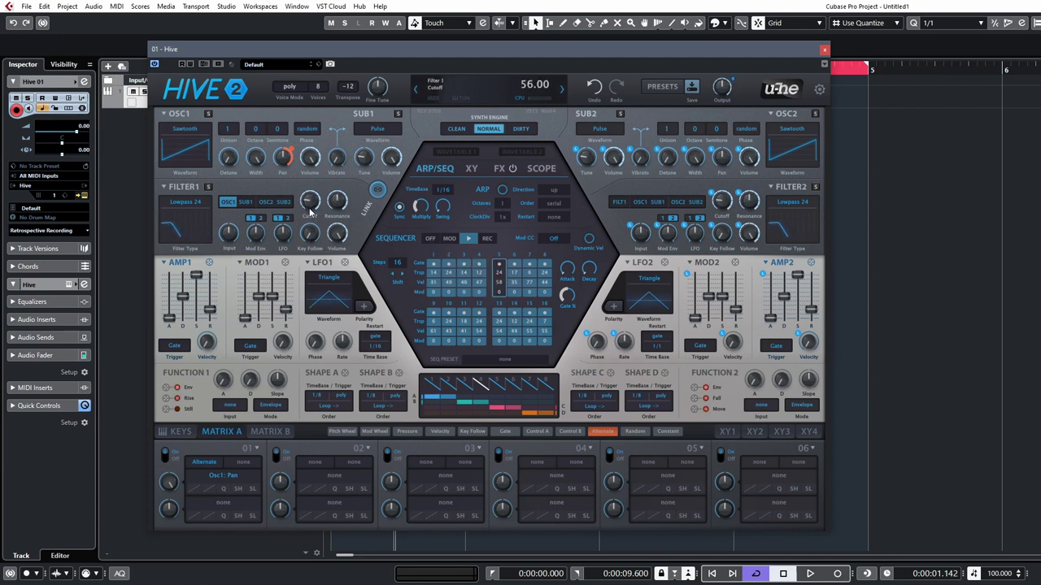
# Step: Assign the Random source to Filter 1's cutoff in matrix slot 2 with a raised depth and full wave + rectification
pyautogui.moveTo(641, 439); pyautogui.dragTo(308, 207)
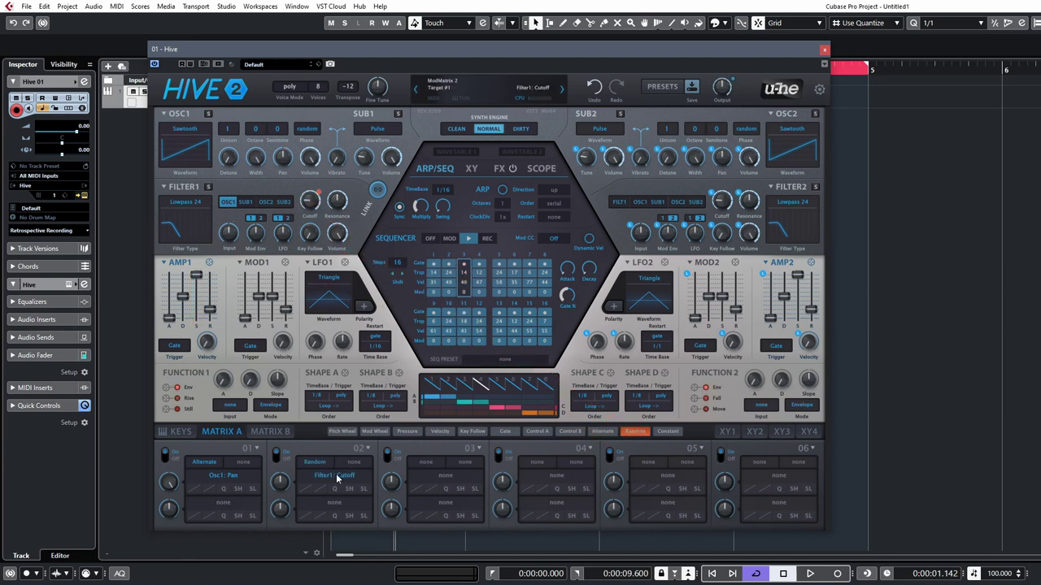
pyautogui.moveTo(284, 483); pyautogui.dragTo(286, 475)
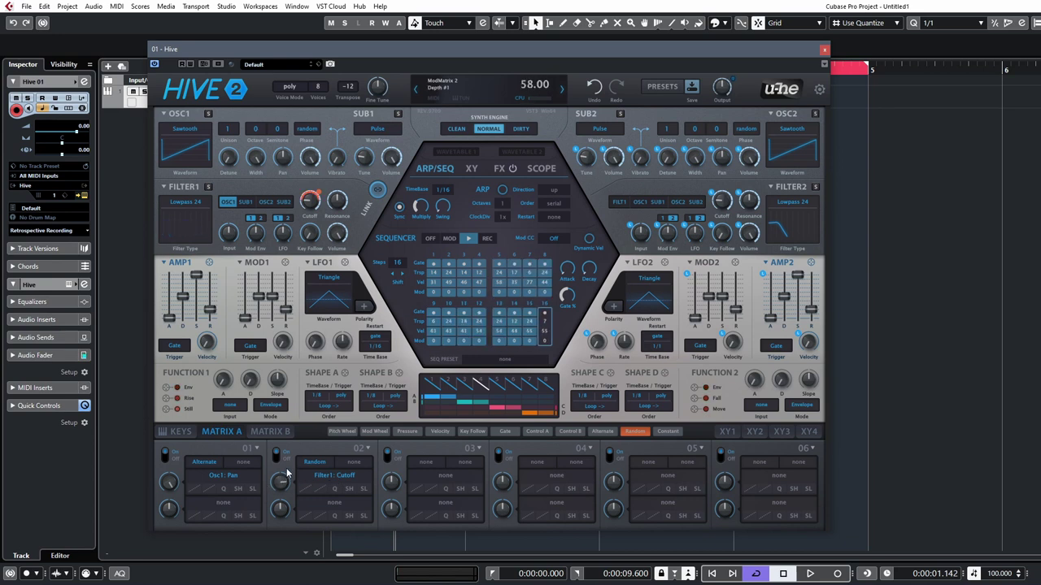
pyautogui.click(310, 491)
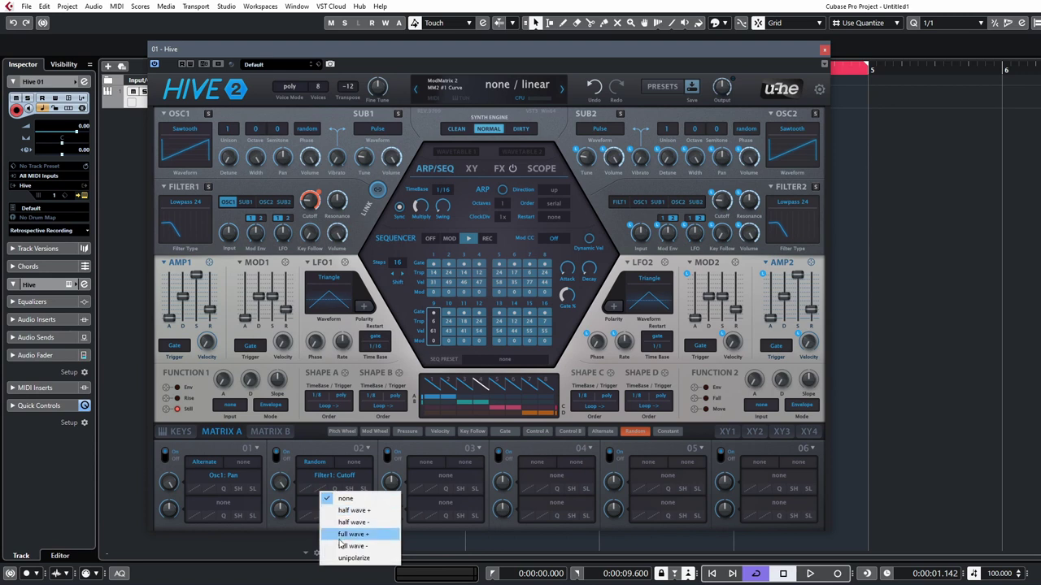
pyautogui.click(351, 534)
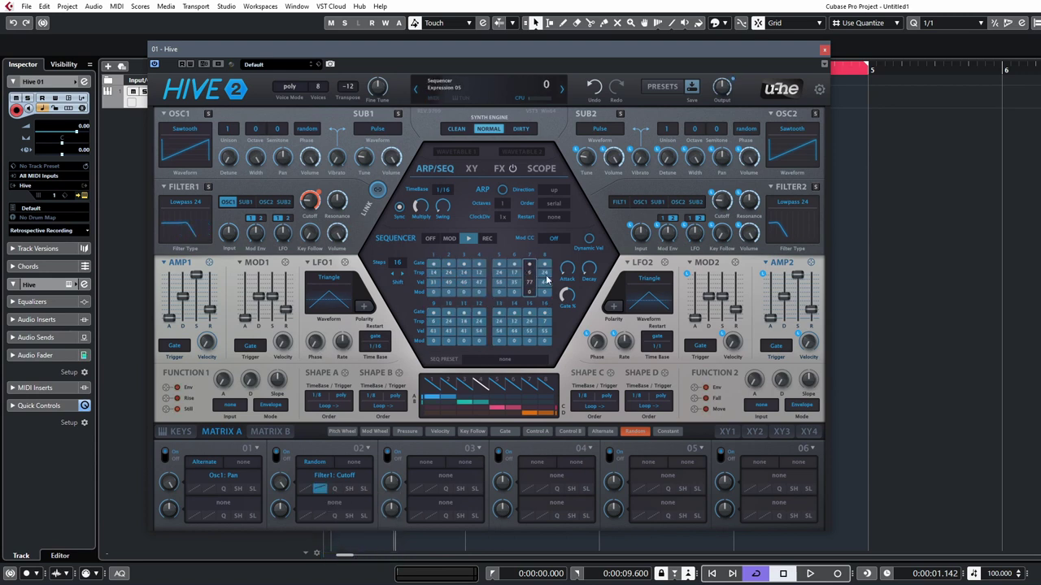
# Step: Lower the depth of the Alternate modulation on Osc1: Pan and turn on the arpeggiator, briefly running the project's playback
pyautogui.moveTo(167, 489); pyautogui.dragTo(173, 487)
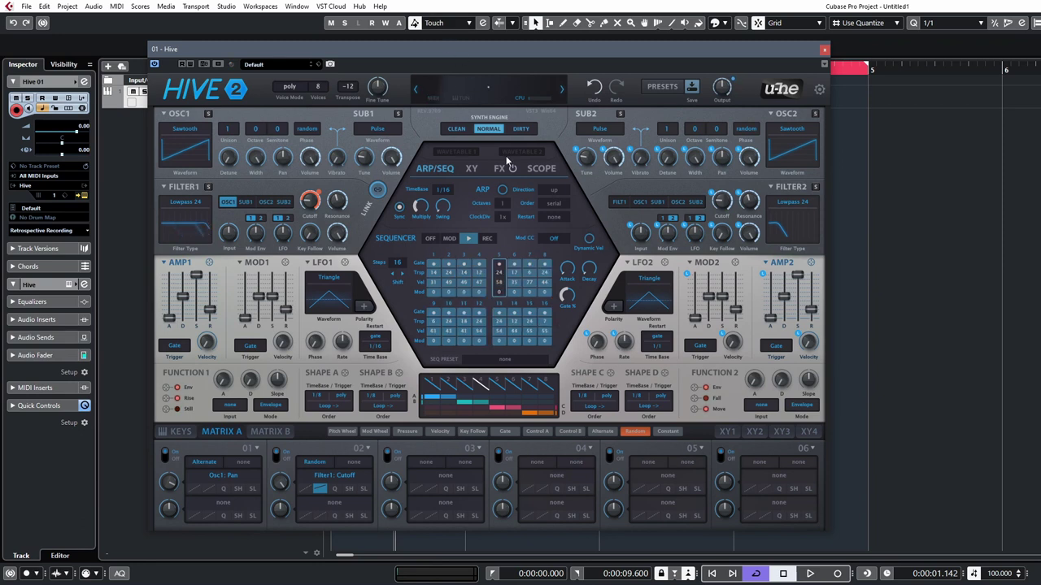
pyautogui.click(503, 191)
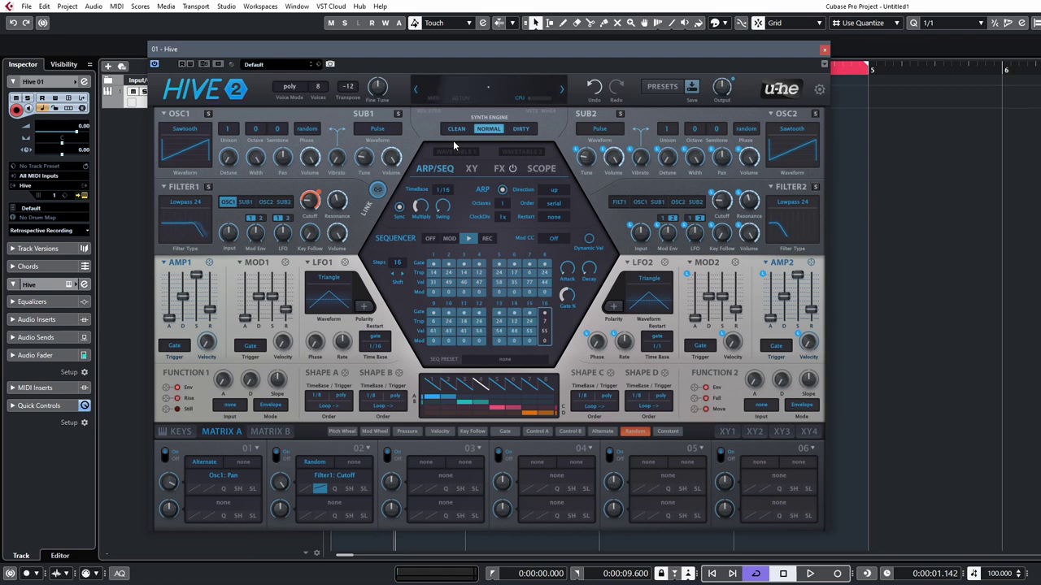
pyautogui.moveTo(319, 404)
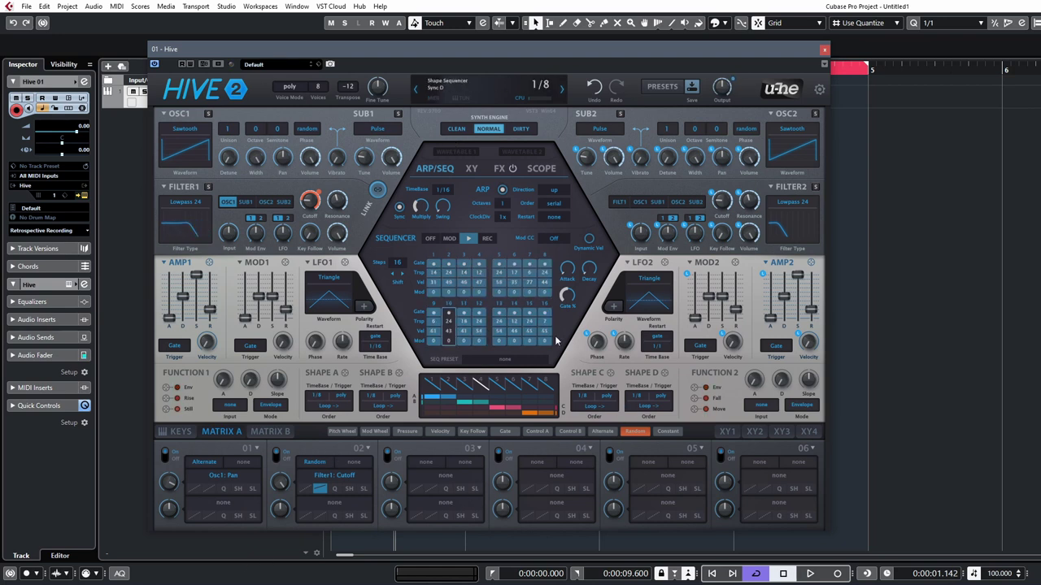
pyautogui.press('space')
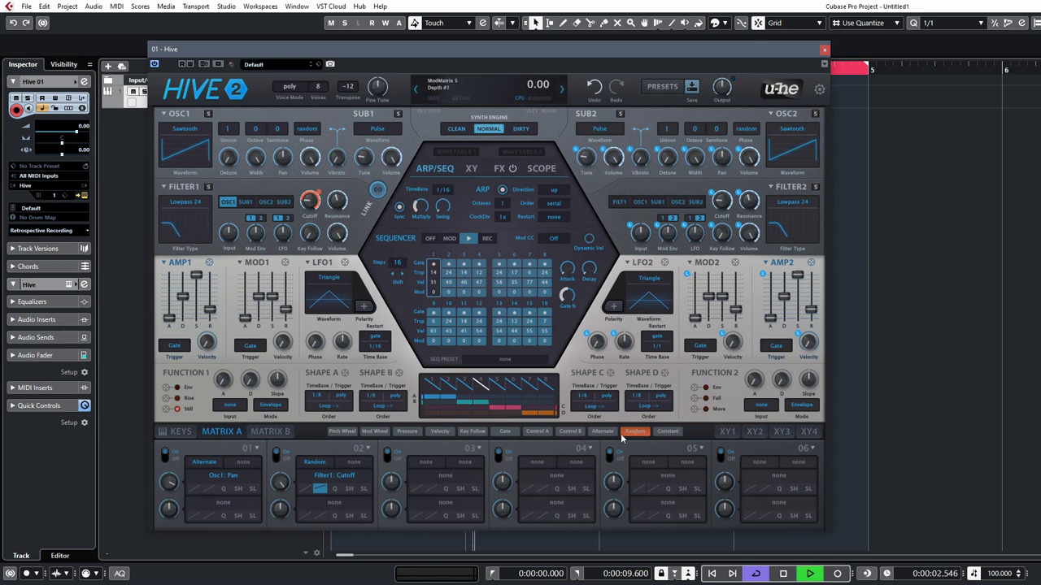
pyautogui.press('space')
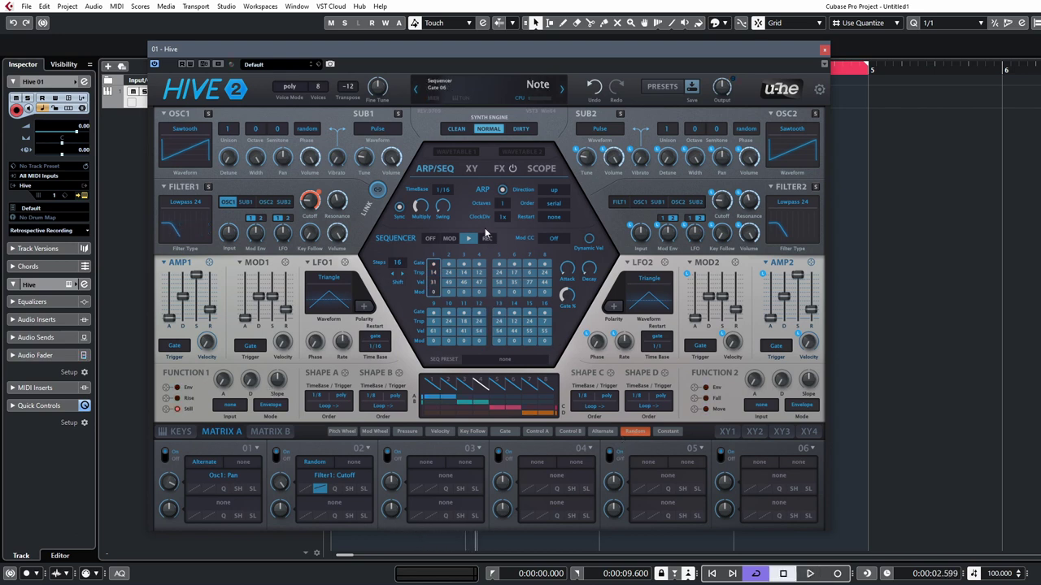
pyautogui.click(376, 347)
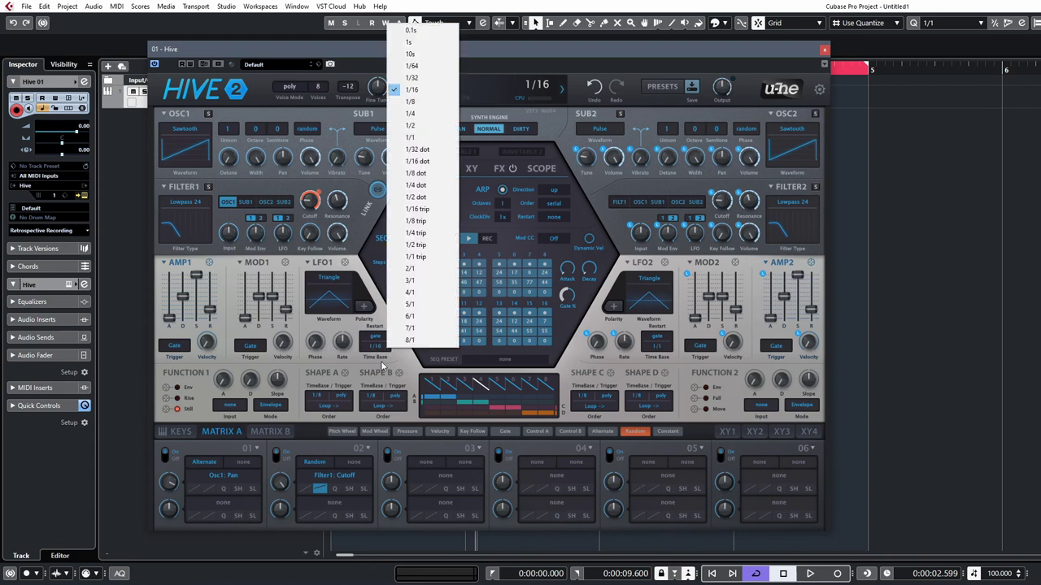
pyautogui.click(380, 363)
pyautogui.click(377, 352)
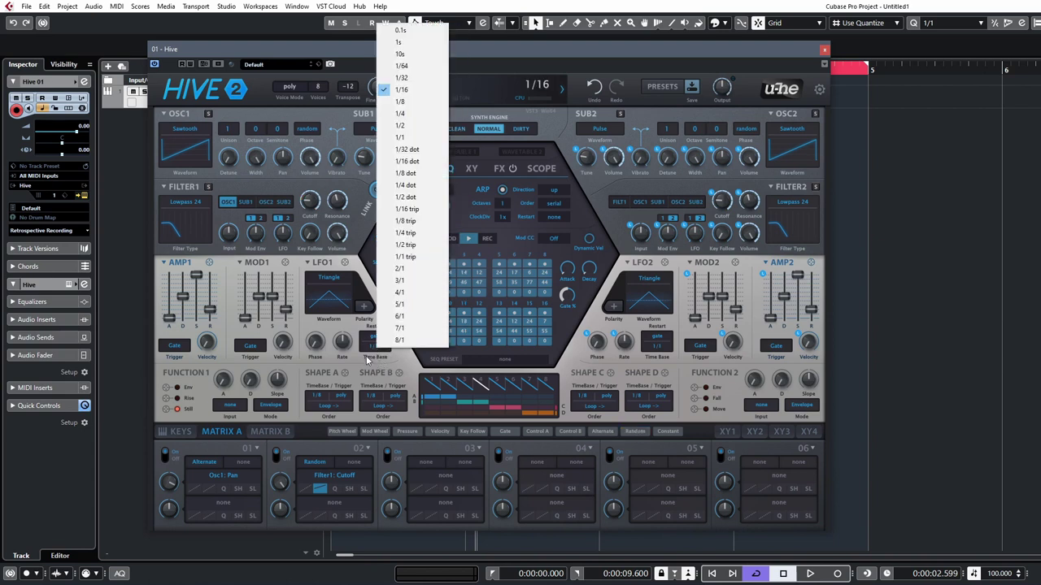
pyautogui.click(368, 360)
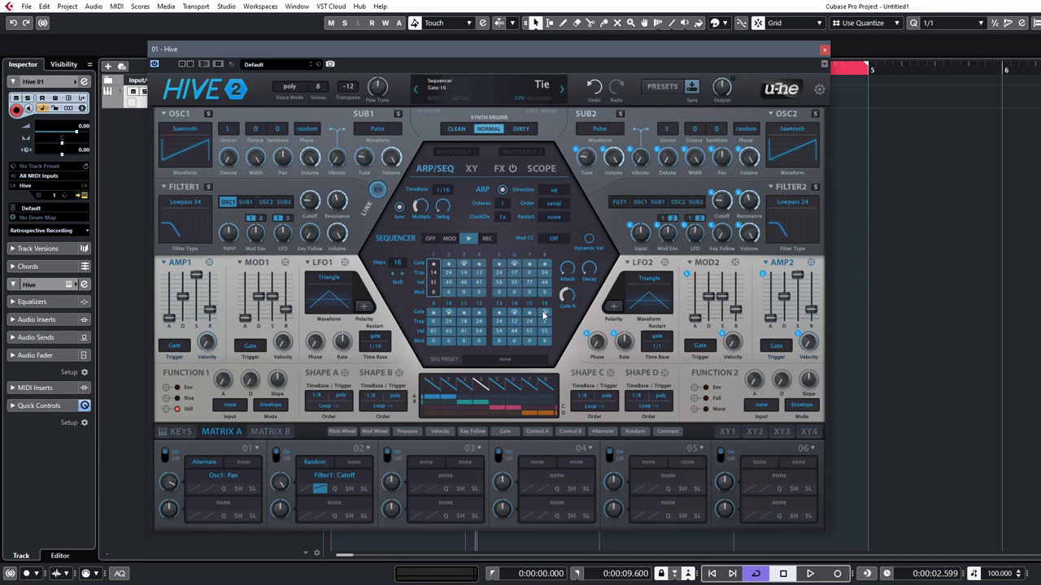
# Step: Show the keyboard view, then turn on the Delay effect and adjust its mix
pyautogui.click(176, 431)
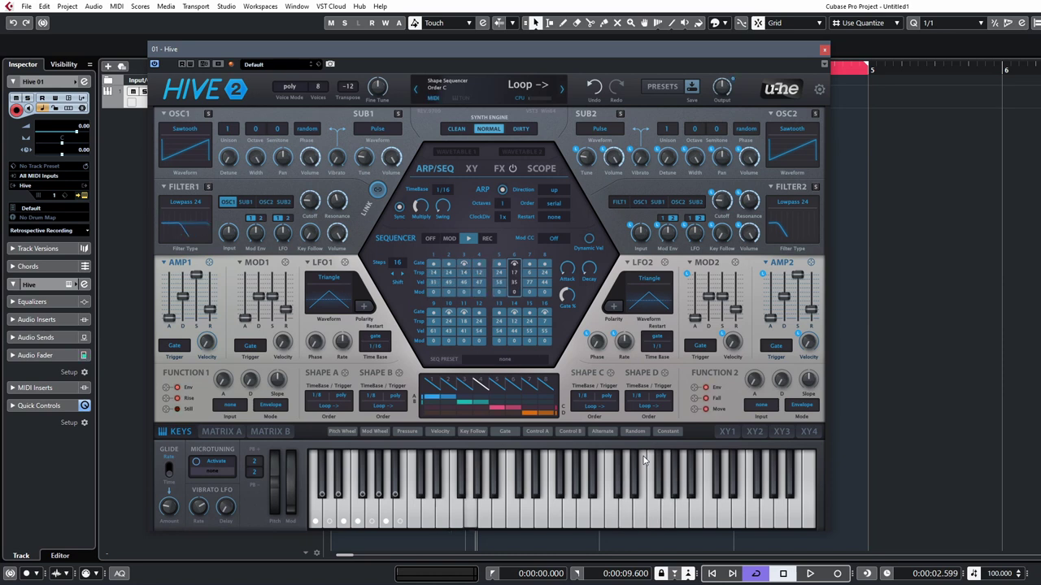
pyautogui.click(499, 168)
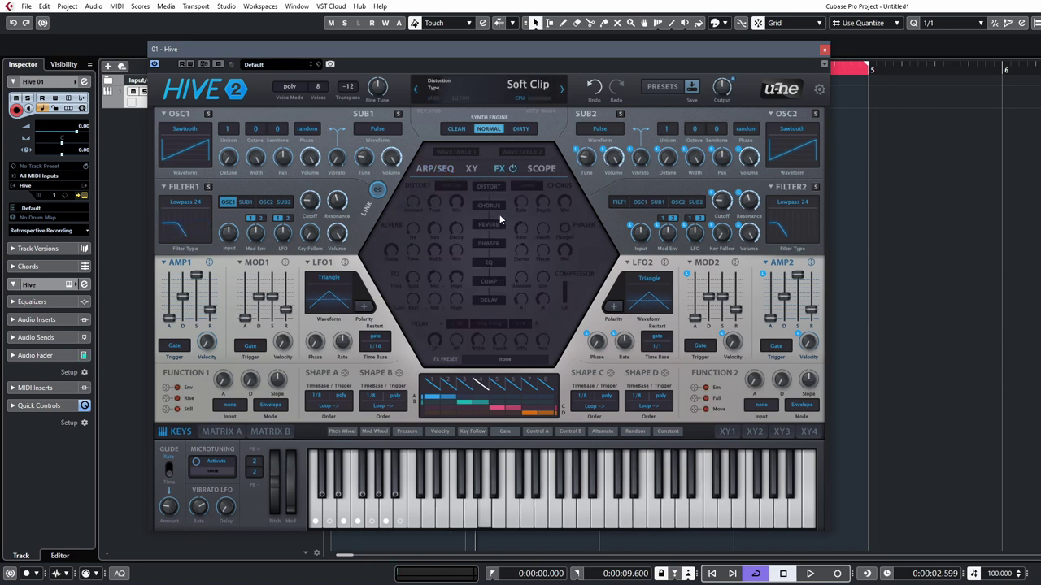
pyautogui.click(487, 300)
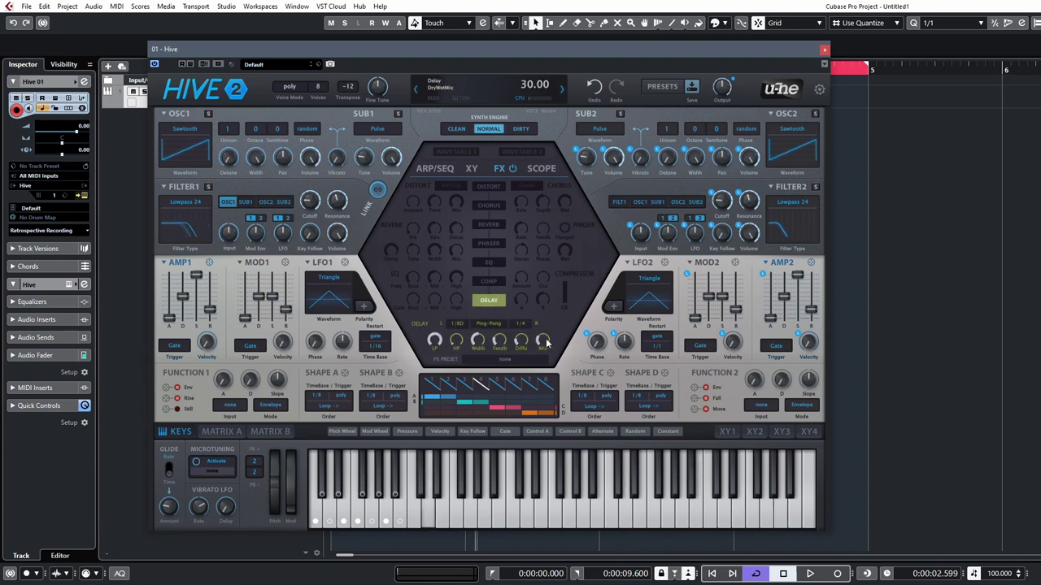
pyautogui.scroll(8, 526, 346)
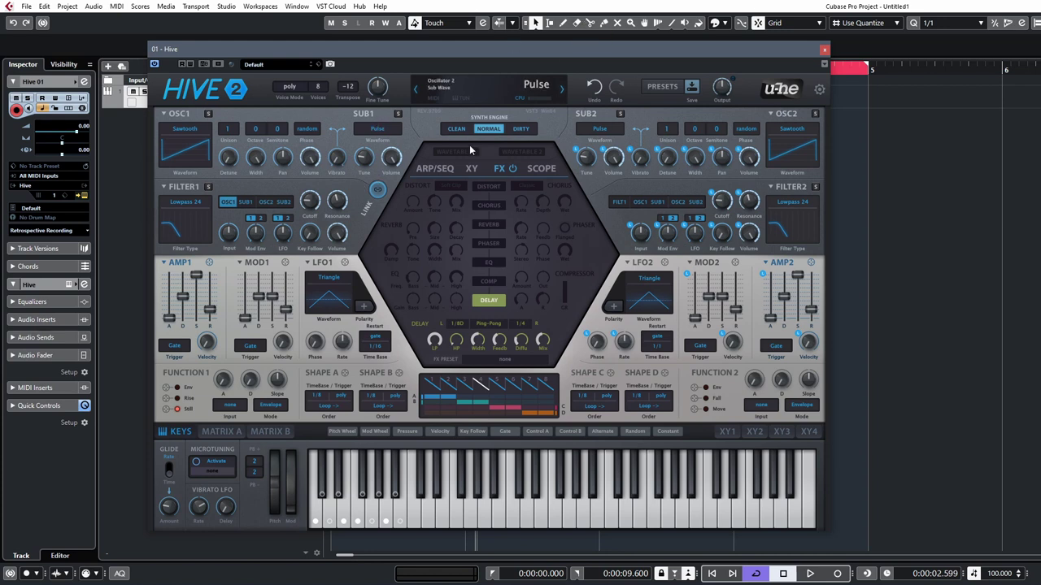
# Step: Reset the patch with the Dirty synth engine and record a 16-step pattern in the sequencer
pyautogui.click(494, 100)
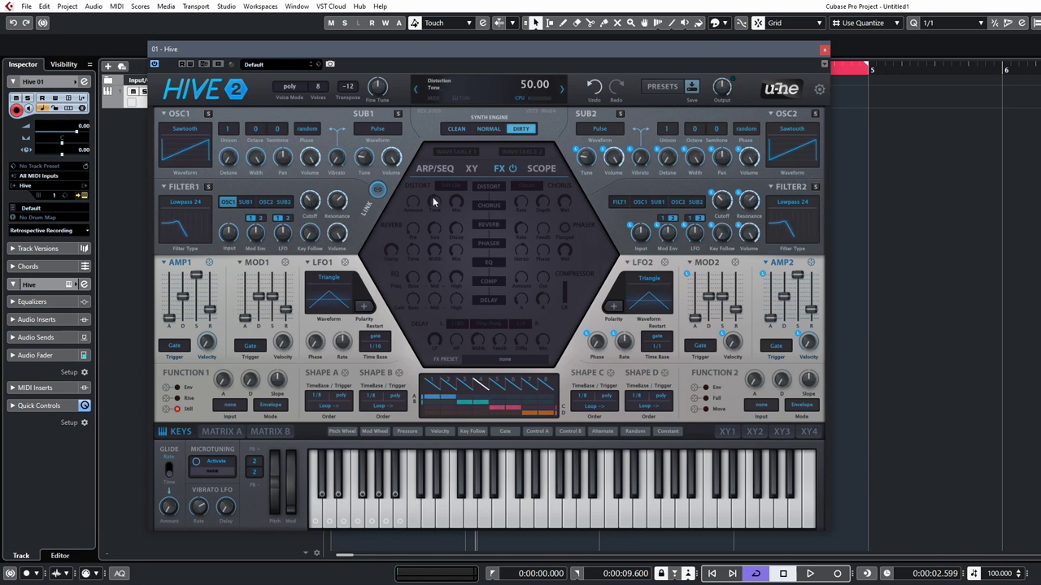
pyautogui.click(431, 171)
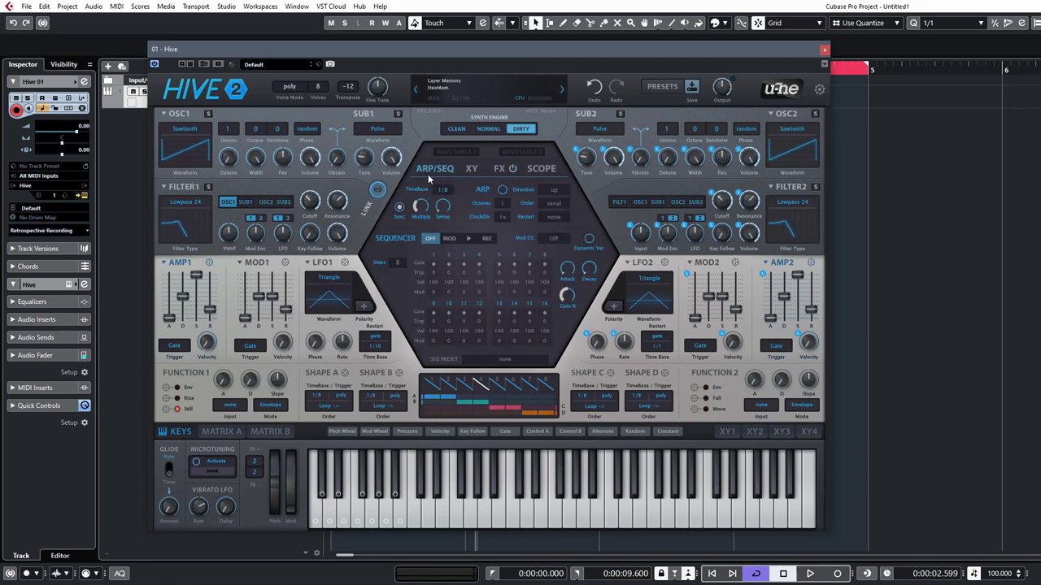
pyautogui.click(485, 239)
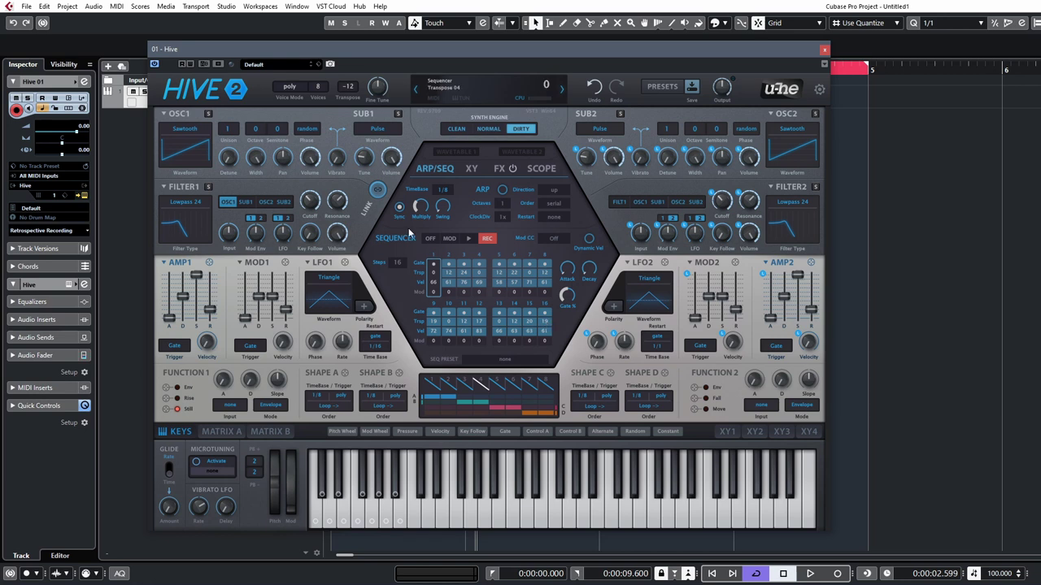
# Step: Switch the sequencer from recording to play mode and set its time base to 1/16
pyautogui.click(469, 240)
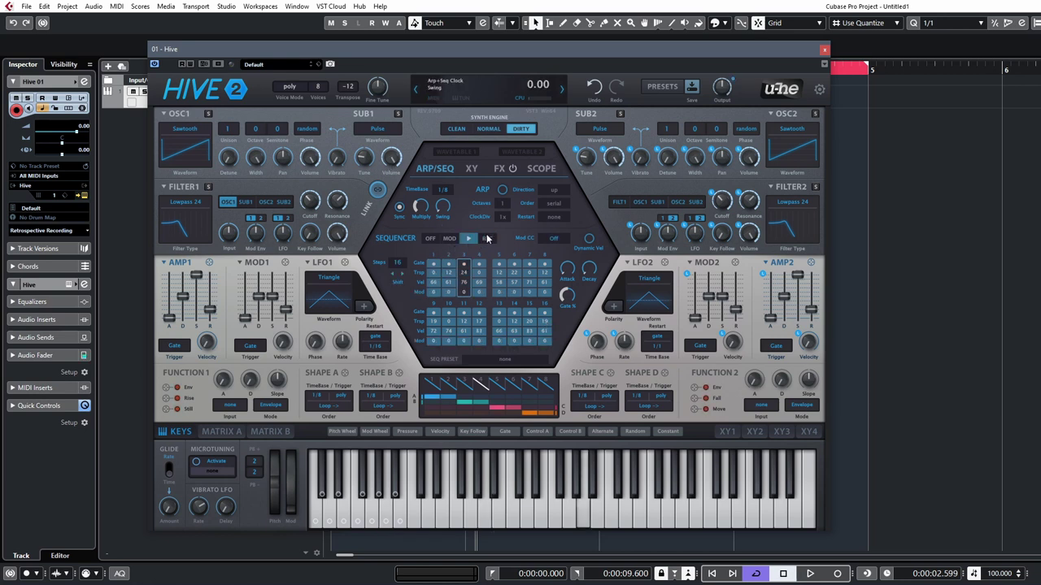
pyautogui.click(443, 189)
pyautogui.click(466, 210)
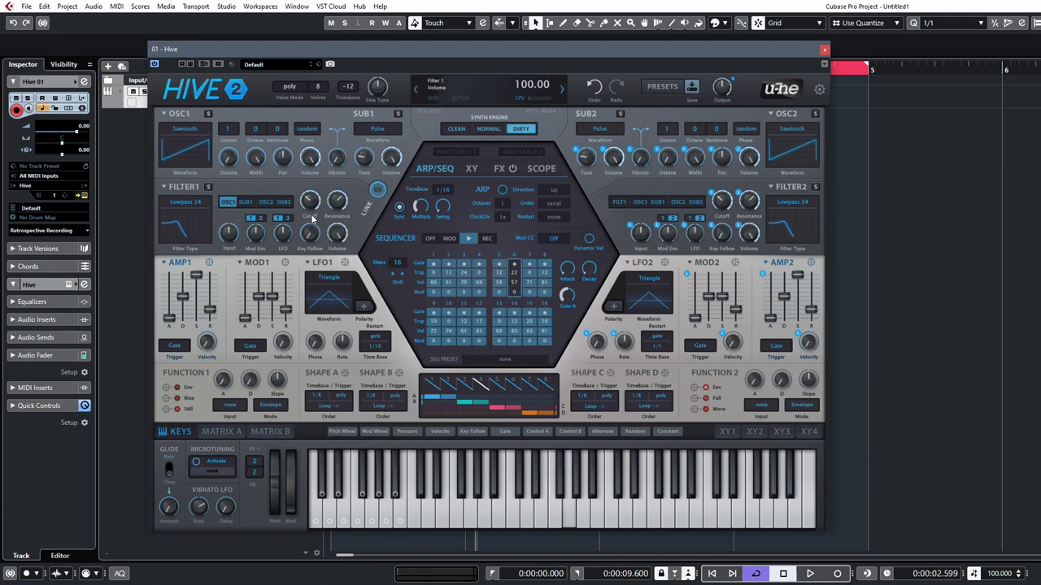
# Step: Raise Filter 1's resonance and route Oscillator 2 into Filter 2
pyautogui.moveTo(342, 208); pyautogui.dragTo(360, 166)
pyautogui.moveTo(338, 205); pyautogui.dragTo(338, 199)
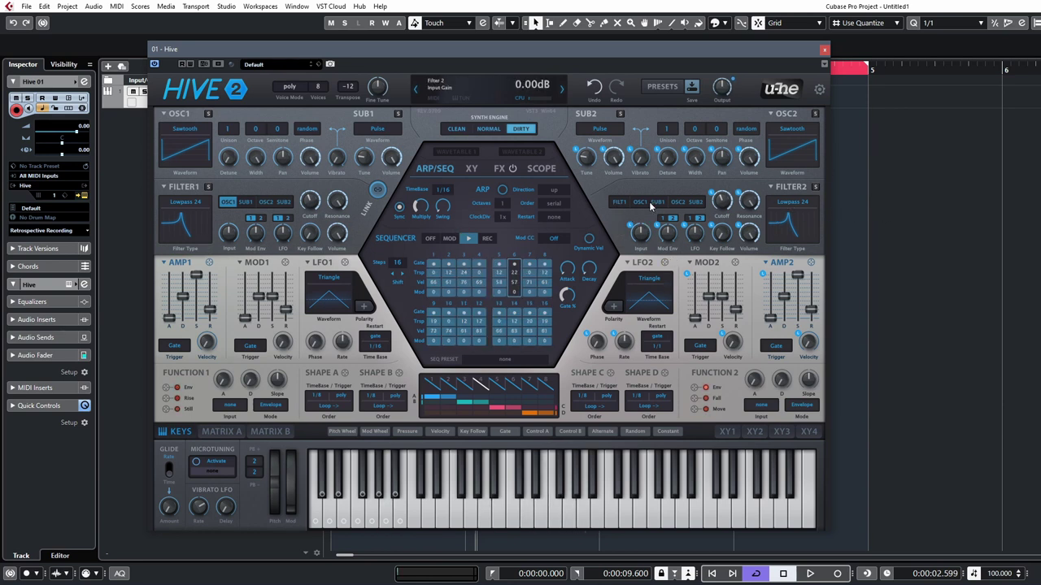
pyautogui.click(678, 201)
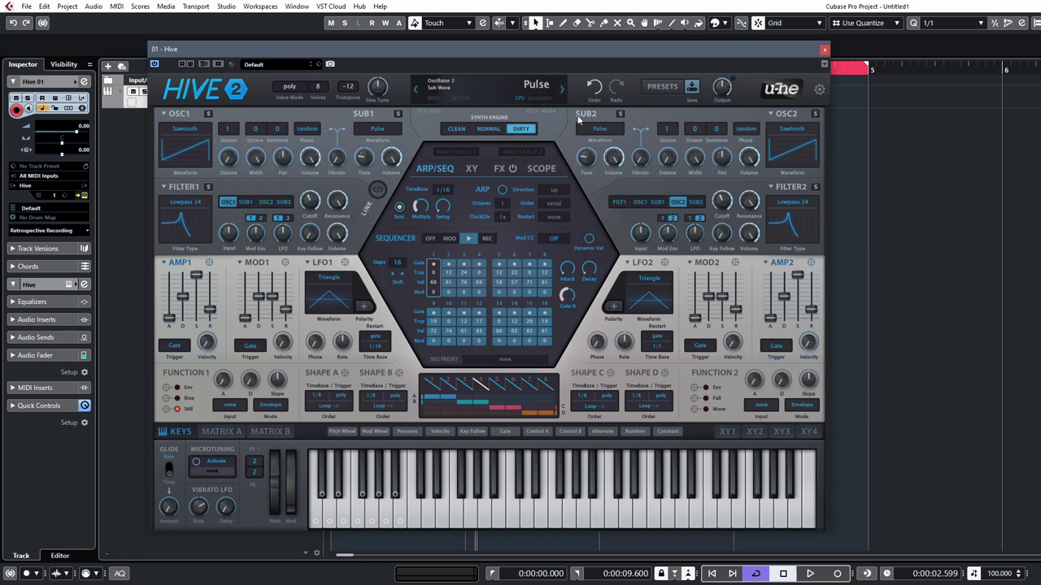
# Step: Set Sub 2's waveform to Sawtooth and lower Filter 2's cutoff
pyautogui.click(603, 131)
pyautogui.click(638, 161)
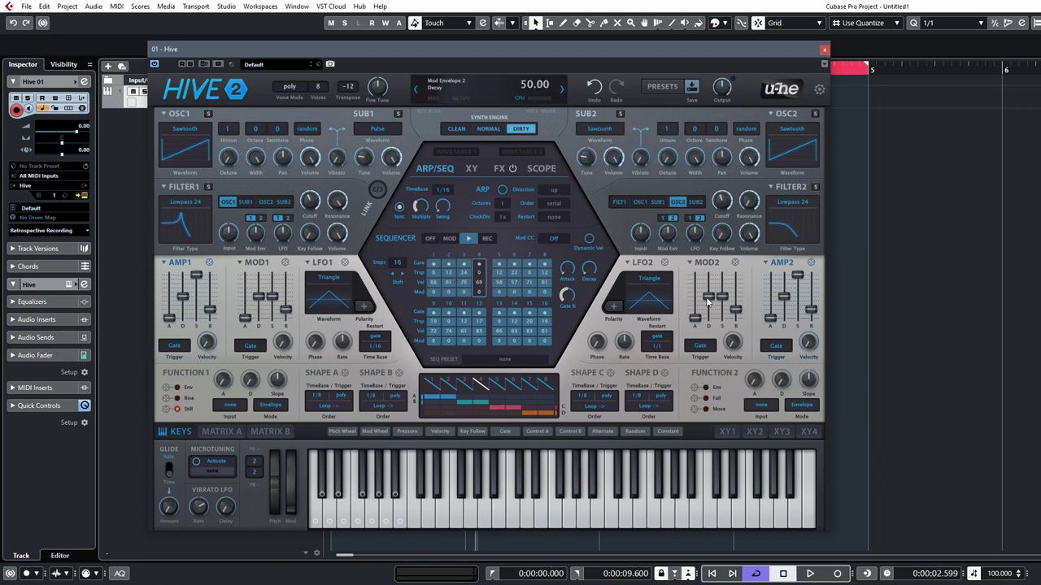
pyautogui.moveTo(728, 200); pyautogui.dragTo(717, 219)
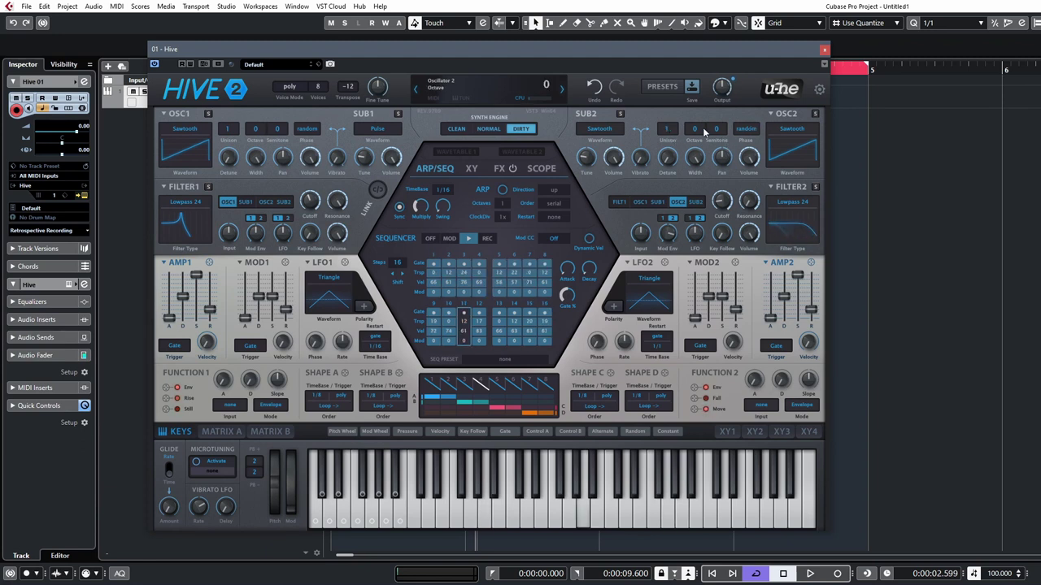
# Step: Set Oscillator 2's unison to 4 voices and its octave to -1
pyautogui.click(675, 135)
pyautogui.click(691, 172)
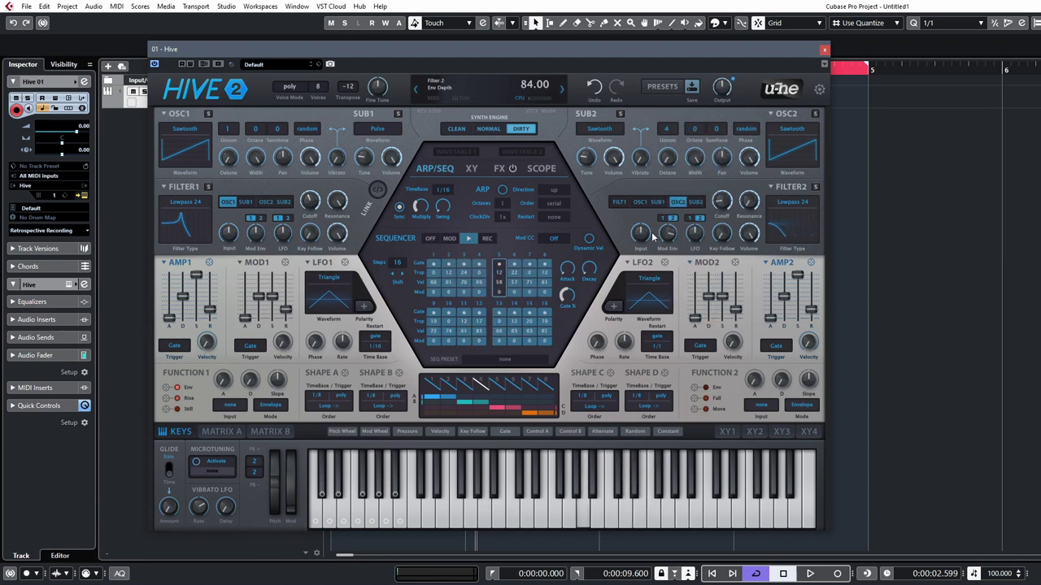
pyautogui.click(698, 133)
pyautogui.click(719, 173)
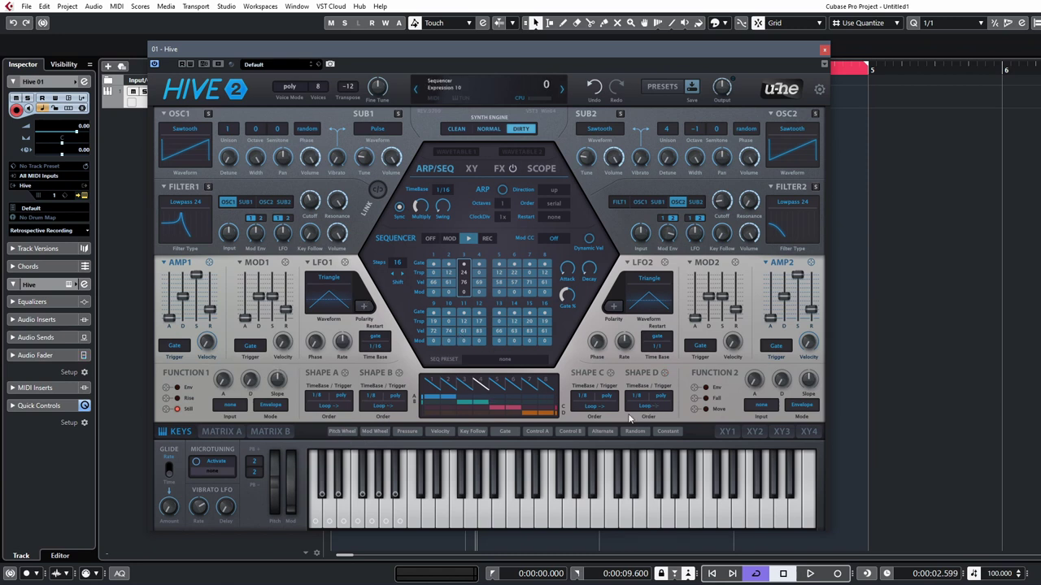
# Step: Assign the Random source to Filter 1's cutoff with a depth of 60 and fine-tune the cutoff
pyautogui.moveTo(637, 431); pyautogui.dragTo(310, 205)
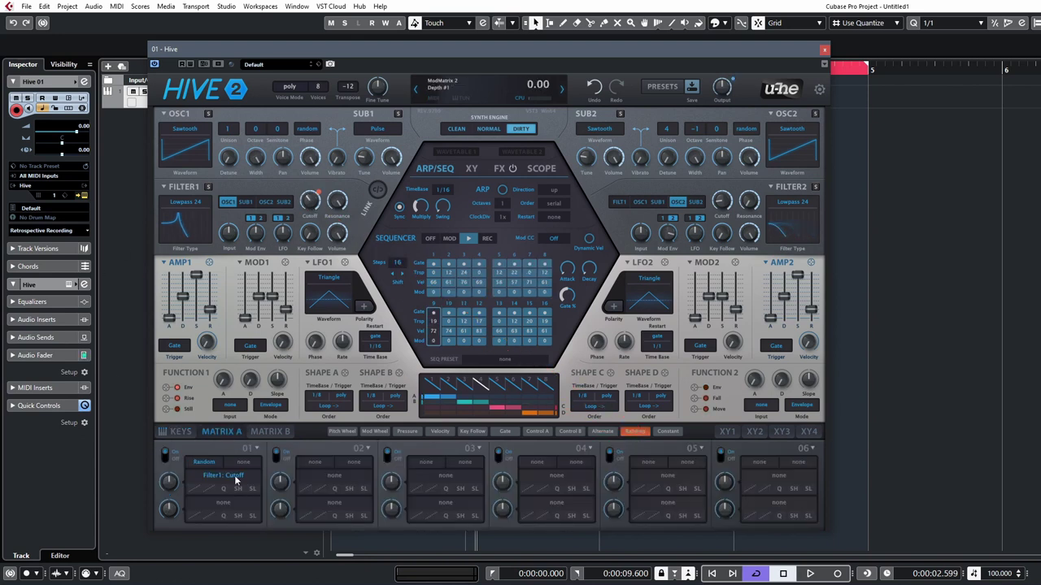
pyautogui.moveTo(169, 481); pyautogui.dragTo(184, 470)
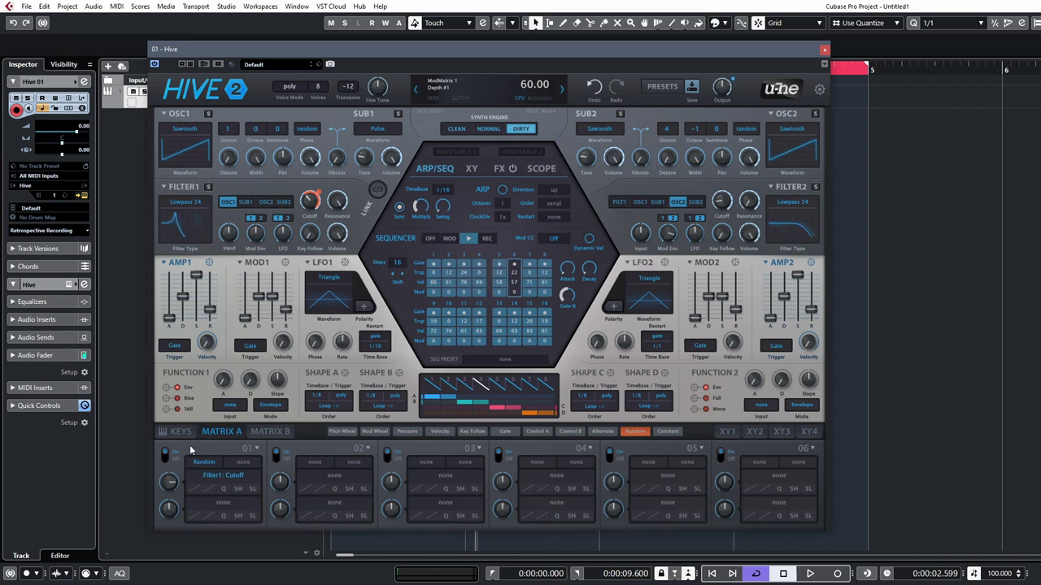
pyautogui.moveTo(314, 205); pyautogui.dragTo(316, 204)
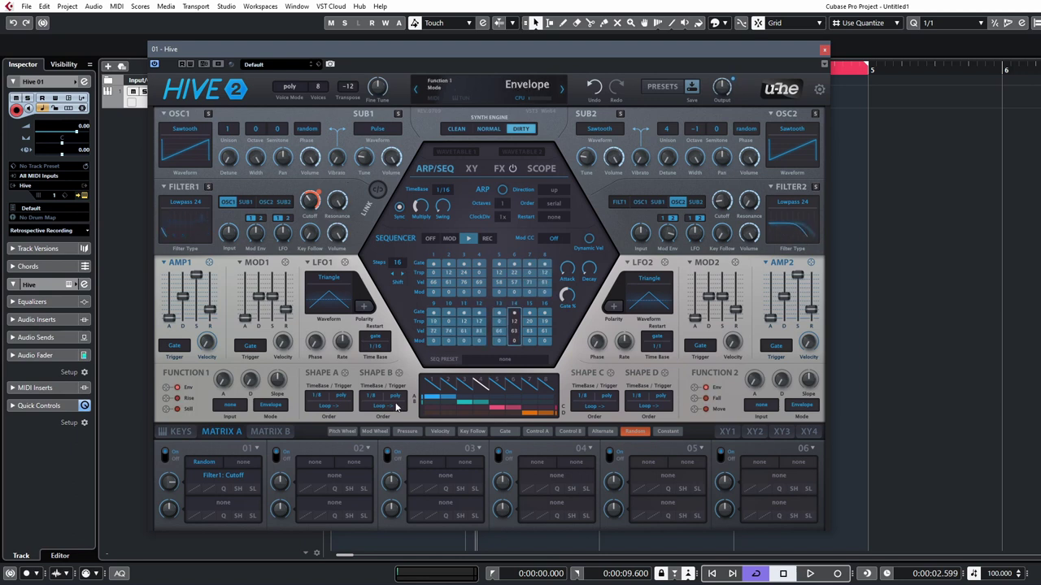
# Step: Assign the Alternate source to Oscillator 1's pan and lower the Mod 2 envelope's decay and sustain
pyautogui.moveTo(603, 437); pyautogui.dragTo(283, 158)
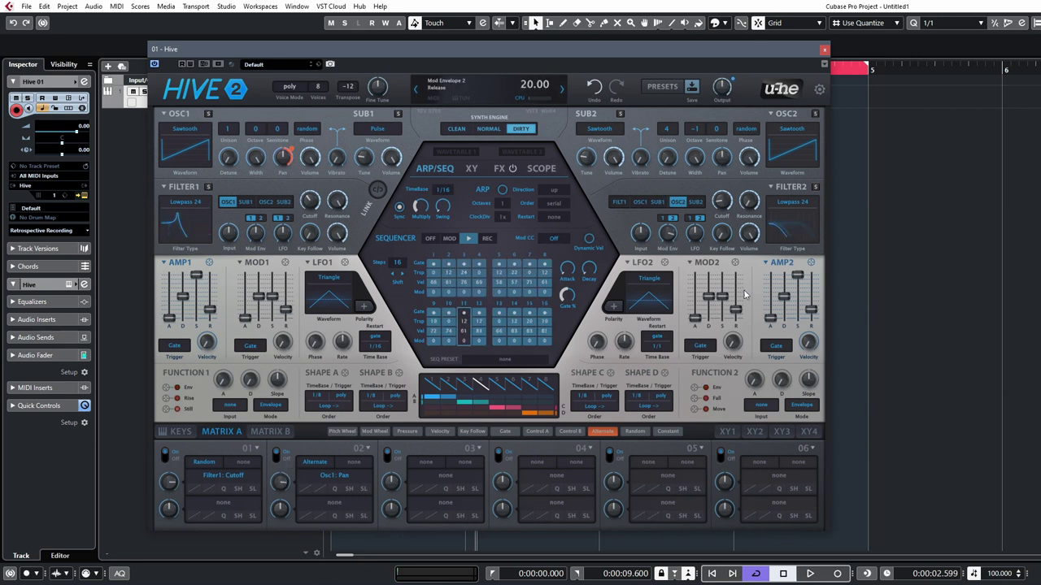
pyautogui.moveTo(722, 297)
pyautogui.mouseDown()
pyautogui.moveTo(721, 323)
pyautogui.moveTo(708, 310)
pyautogui.mouseUp()
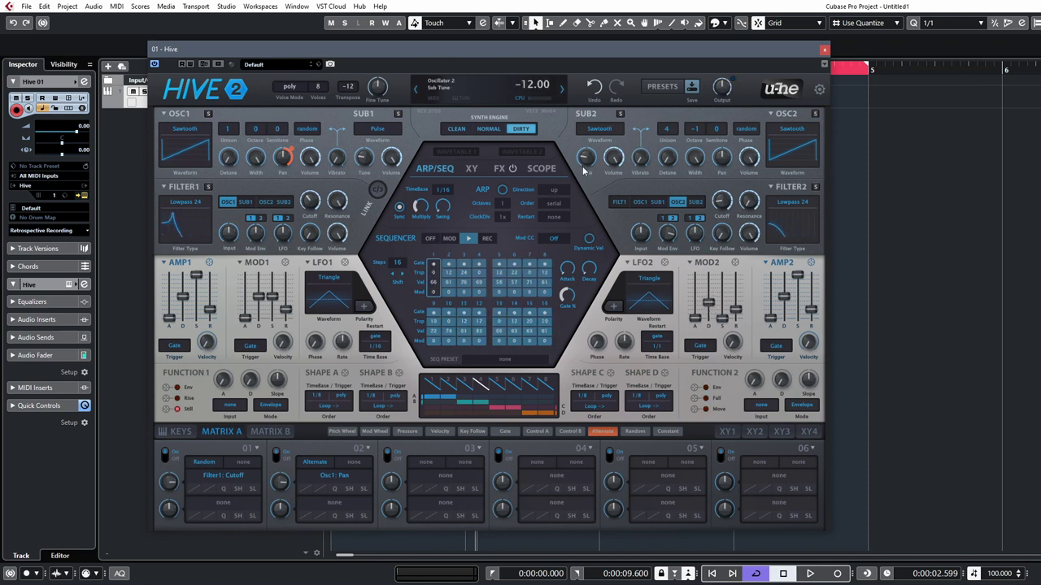
# Step: Set Sub 2 to a Square waveform with tune 0 and volume 71.50, and route it into Filter 2
pyautogui.click(614, 132)
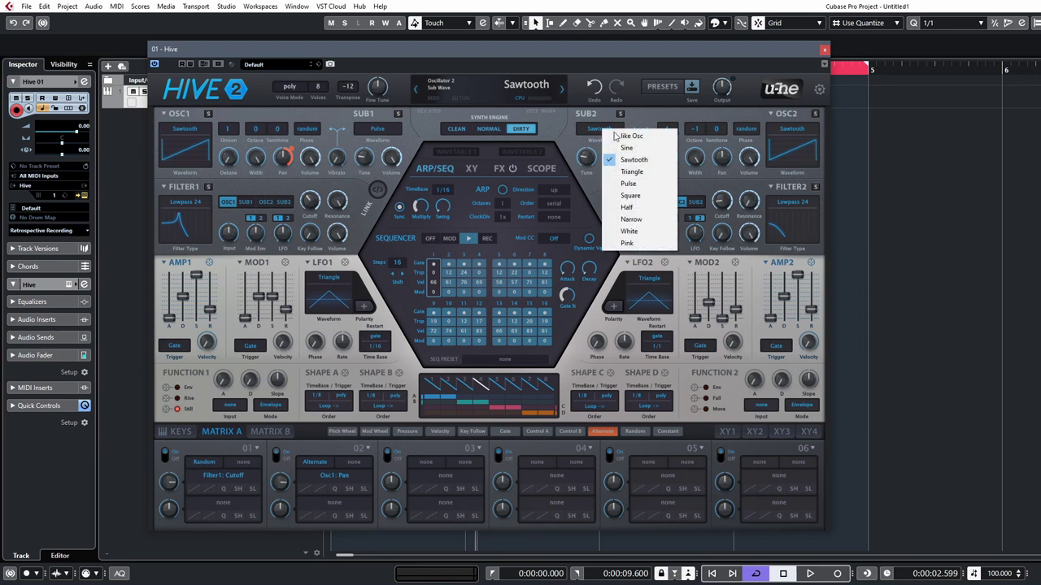
pyautogui.click(631, 195)
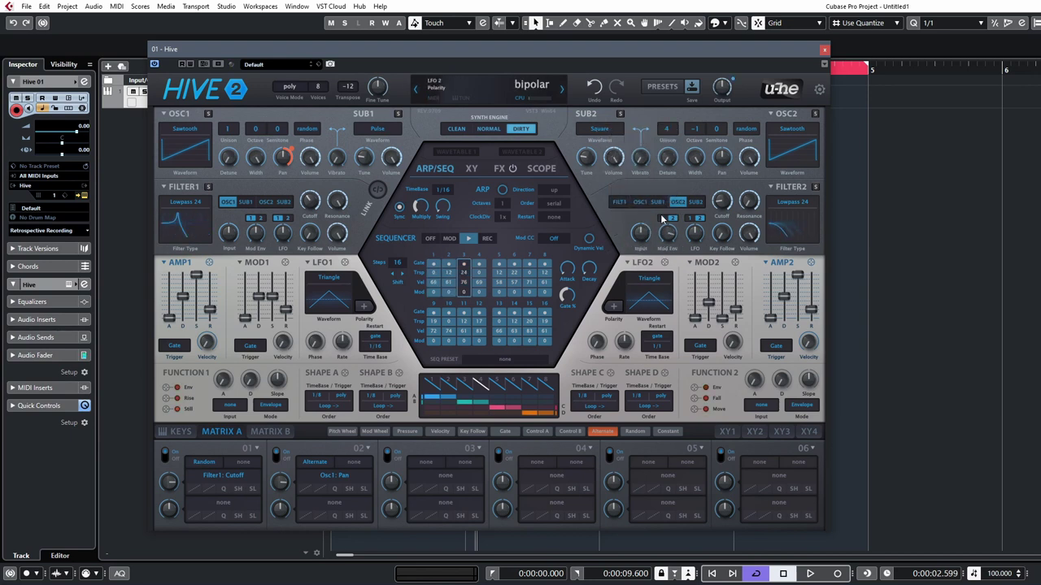
pyautogui.click(694, 202)
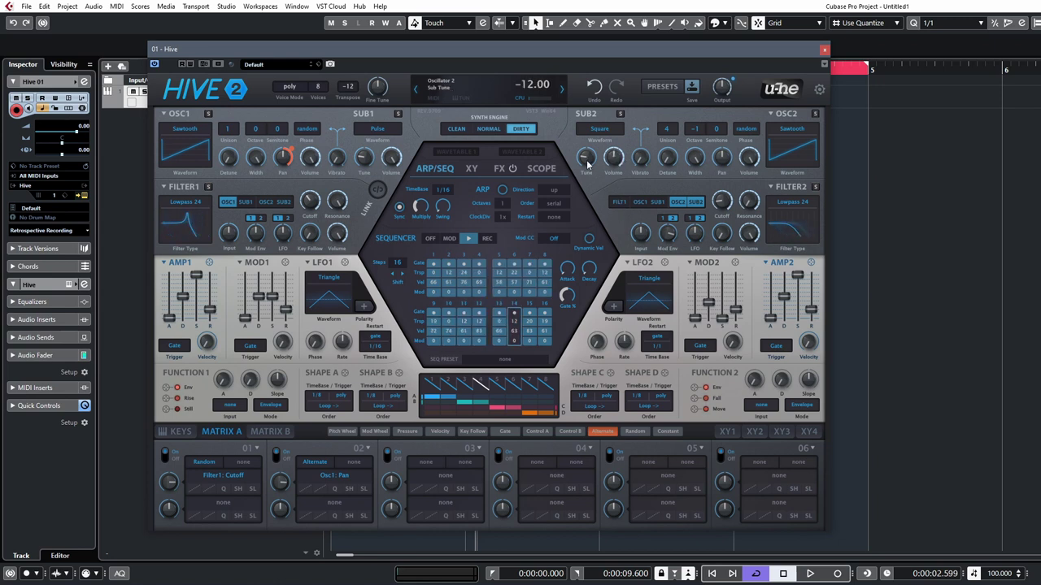
pyautogui.moveTo(588, 162); pyautogui.dragTo(622, 163)
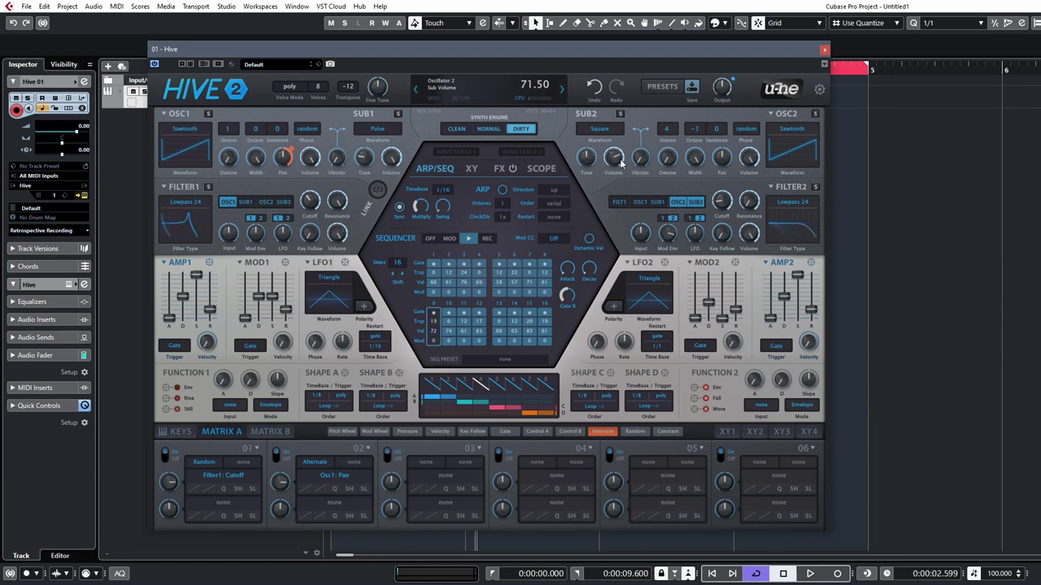
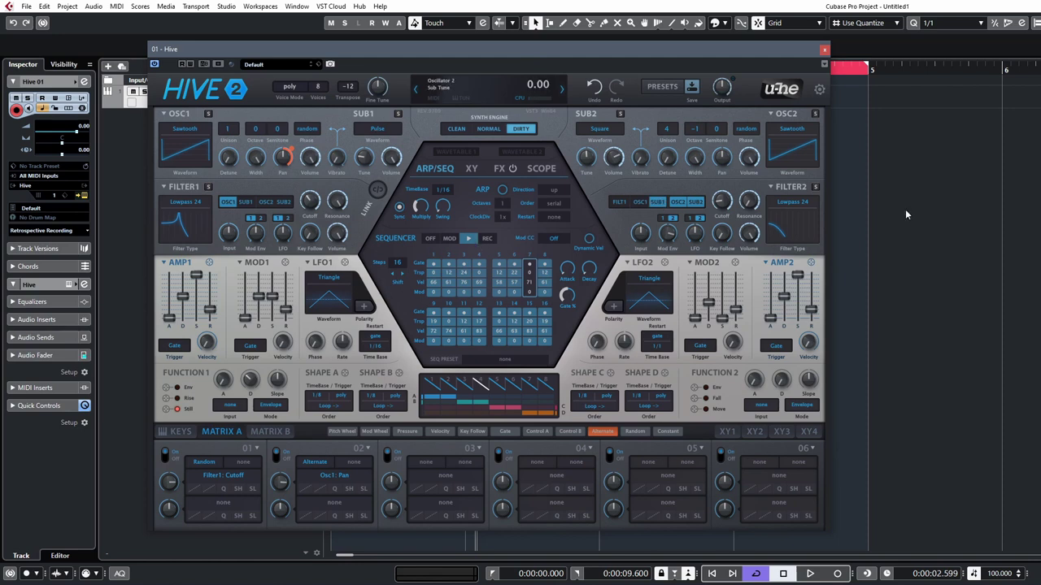
# Step: Set Sub 1's waveform to Sawtooth and route Sub 1 into Filter 1 instead of Filter 2
pyautogui.click(379, 129)
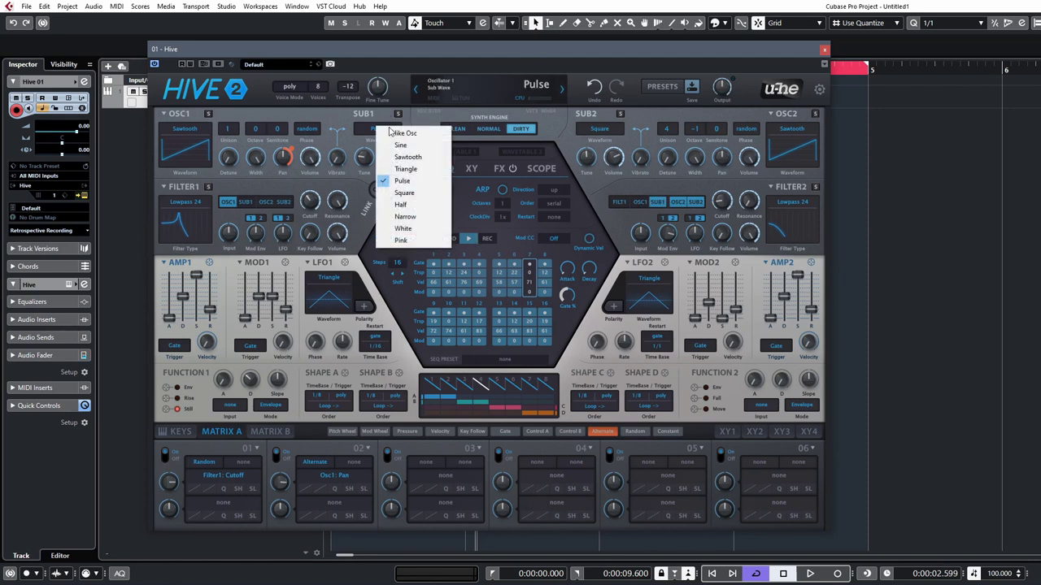
pyautogui.click(371, 211)
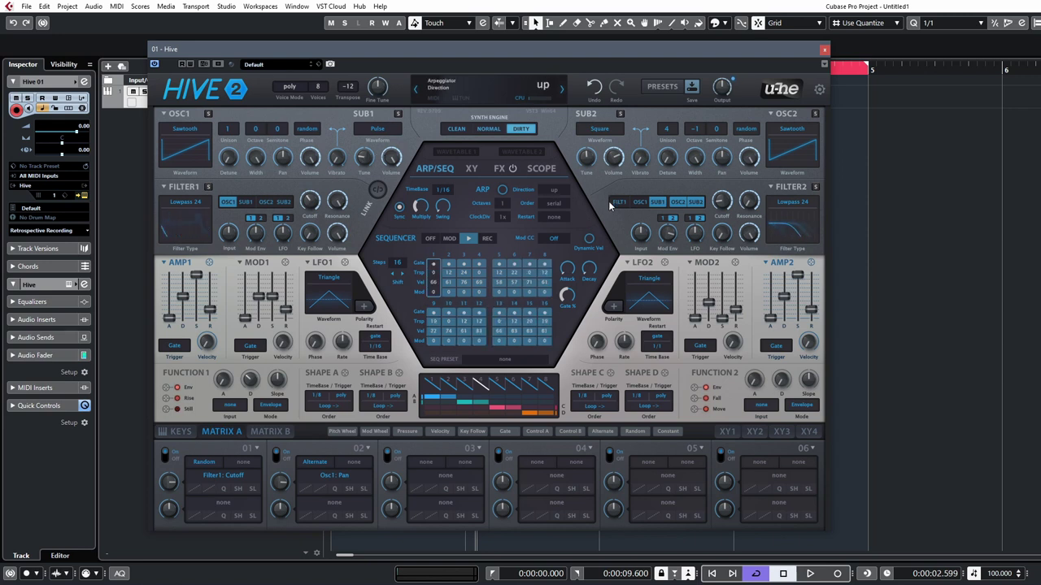
pyautogui.click(392, 134)
pyautogui.click(420, 156)
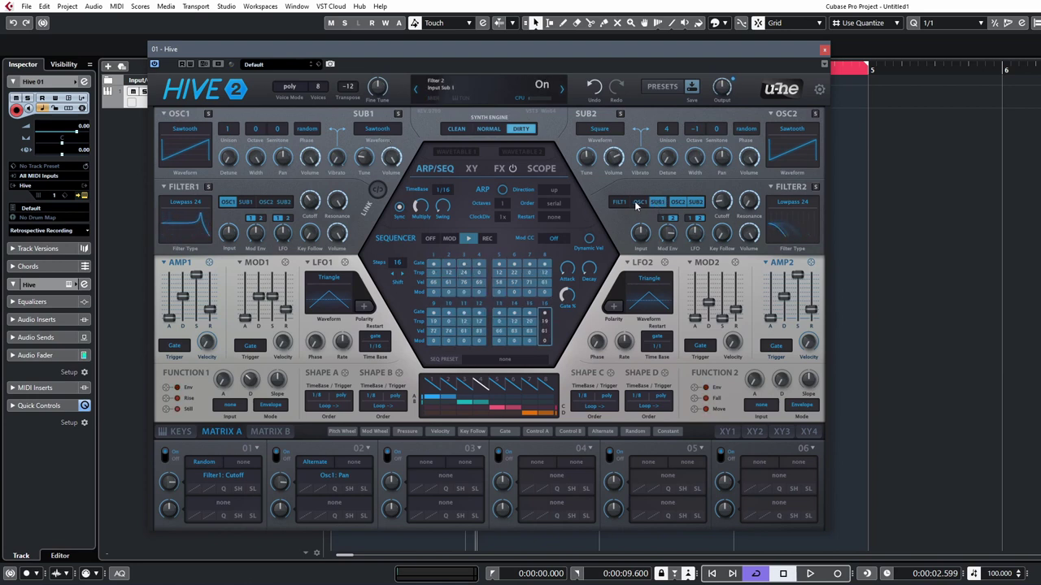
pyautogui.click(250, 205)
pyautogui.click(248, 205)
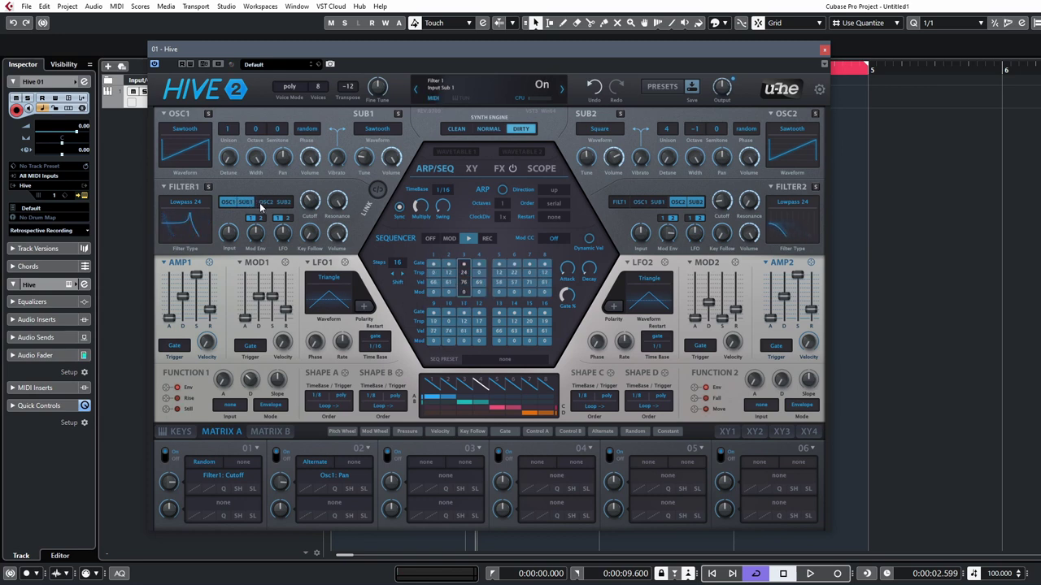
pyautogui.click(249, 205)
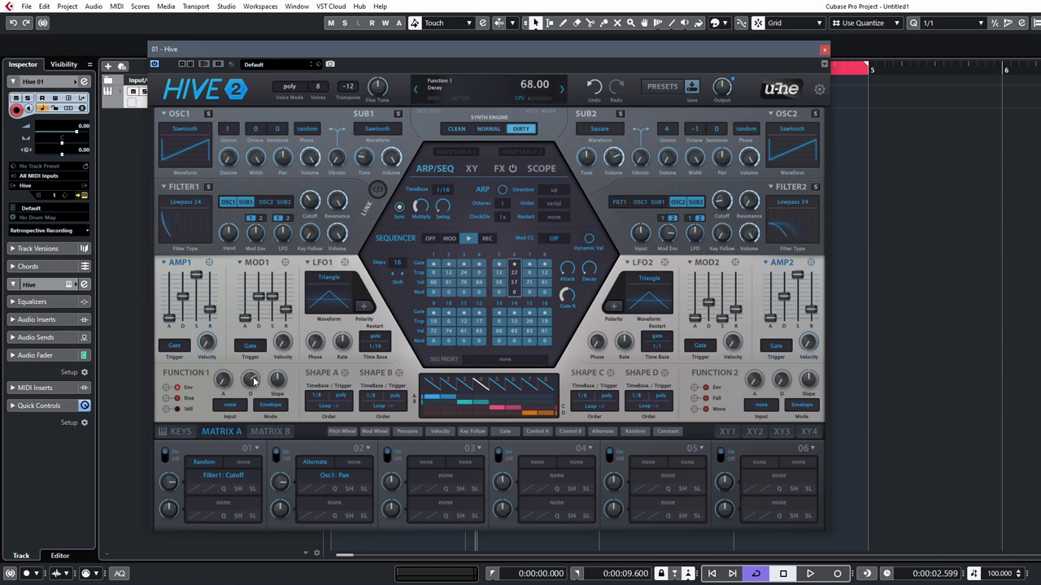
# Step: Set Function 1's input source to LFO1
pyautogui.click(233, 412)
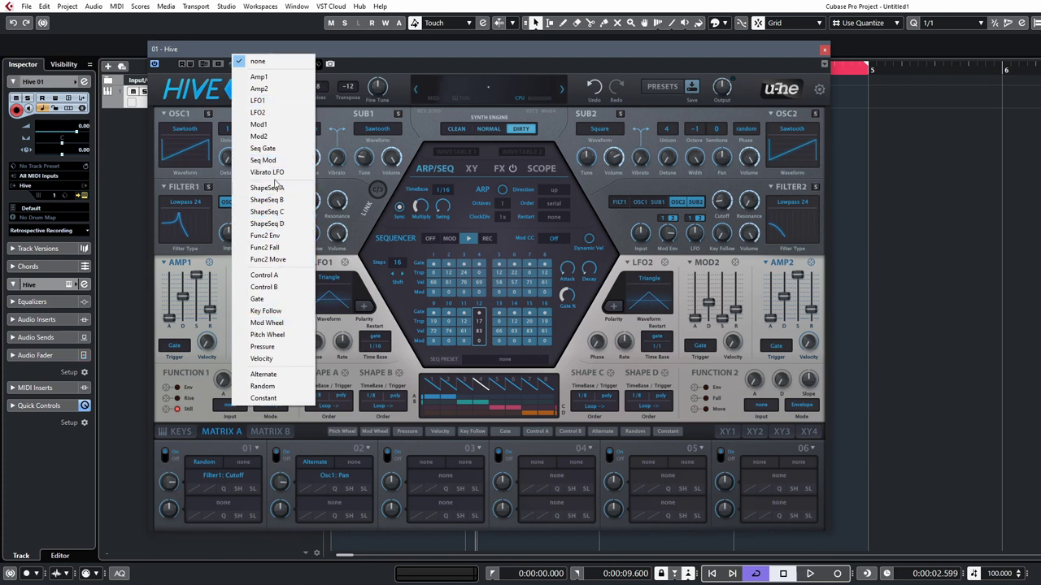
pyautogui.click(259, 100)
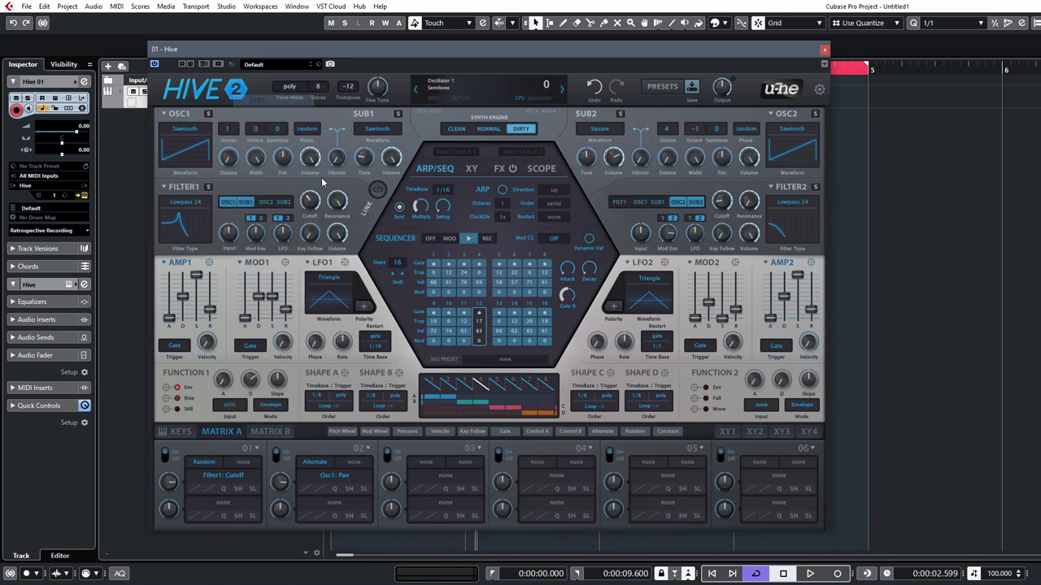
# Step: Try LFO 1 time bases of 1/8 dot and 1/4 dot as the trigger for Function 1
pyautogui.click(375, 346)
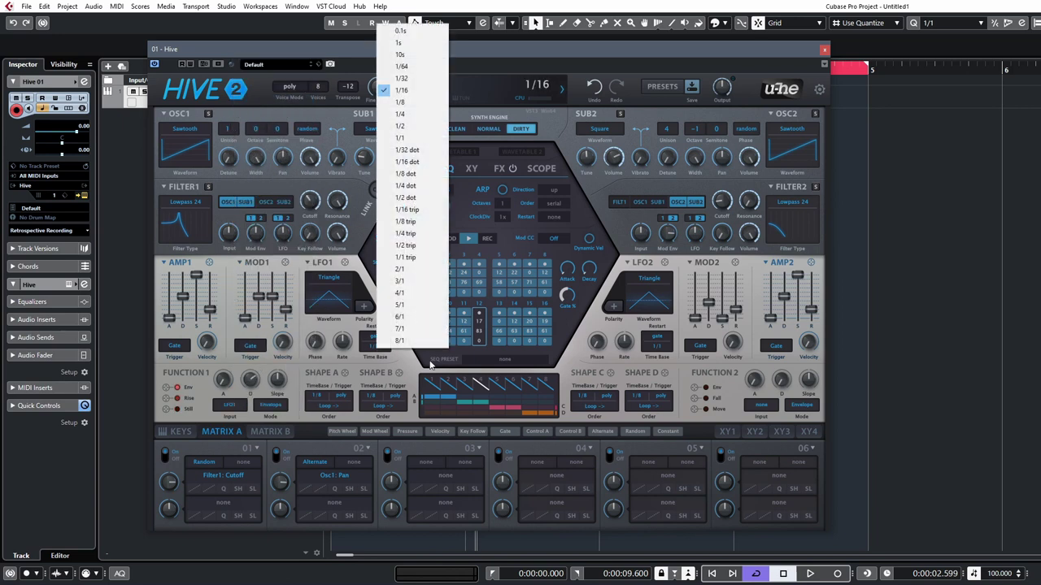
pyautogui.click(419, 173)
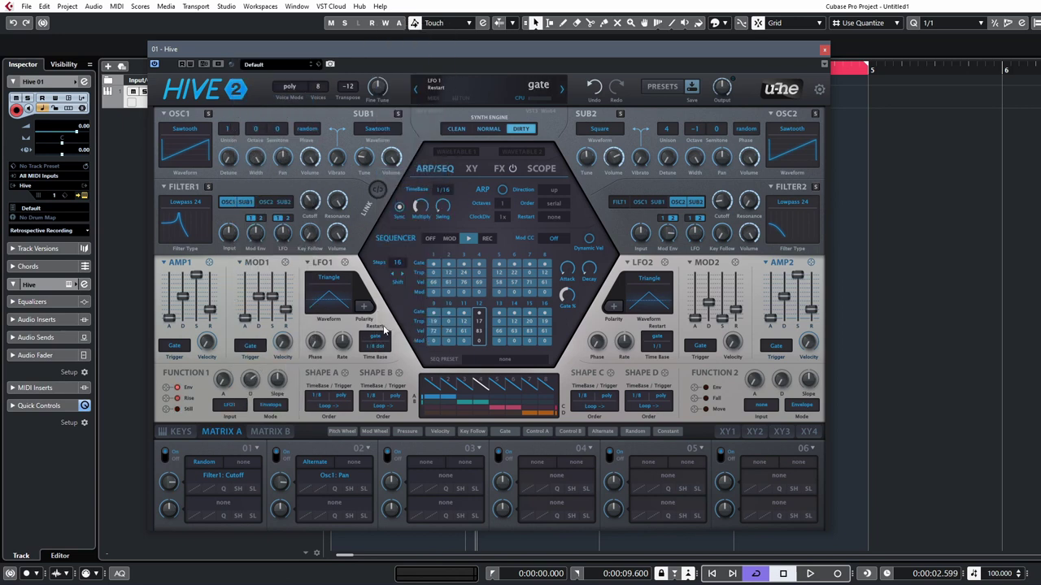
pyautogui.click(376, 345)
pyautogui.click(412, 187)
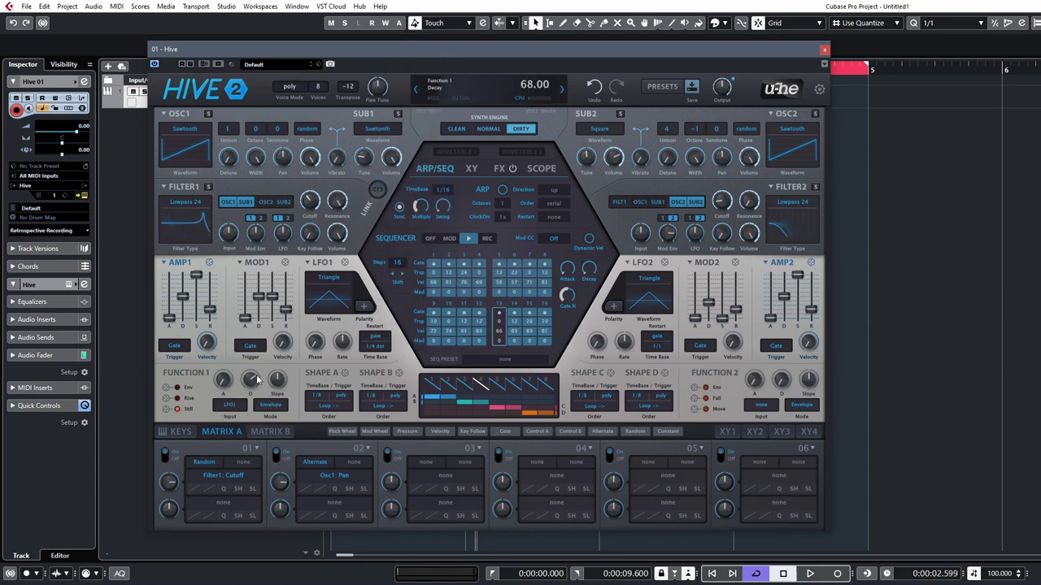
# Step: Change LFO 1's waveform to Square Hi-Lo and keep LFO1 as Function 1's input source
pyautogui.click(323, 281)
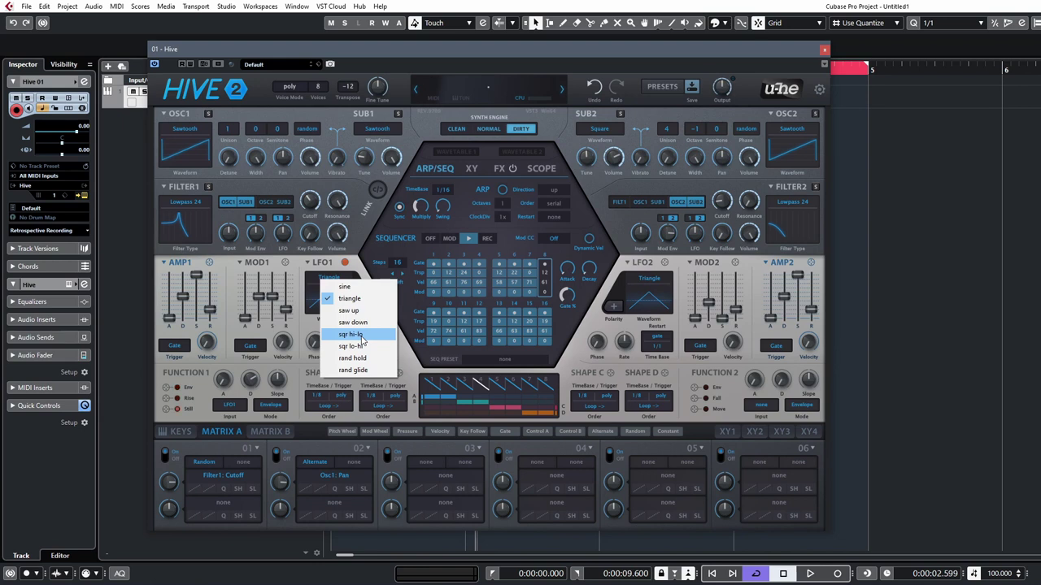
pyautogui.click(362, 334)
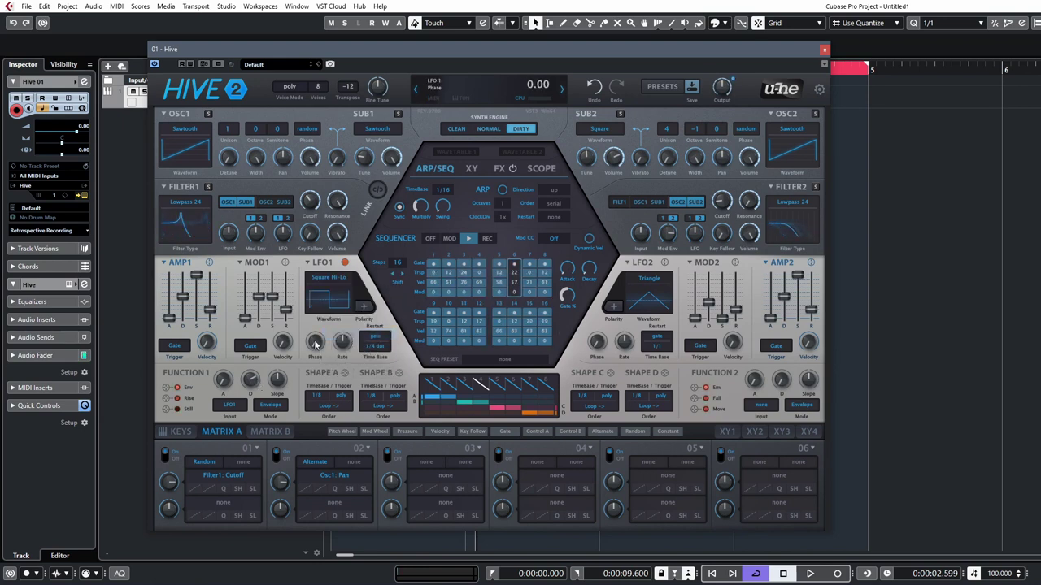
pyautogui.click(232, 405)
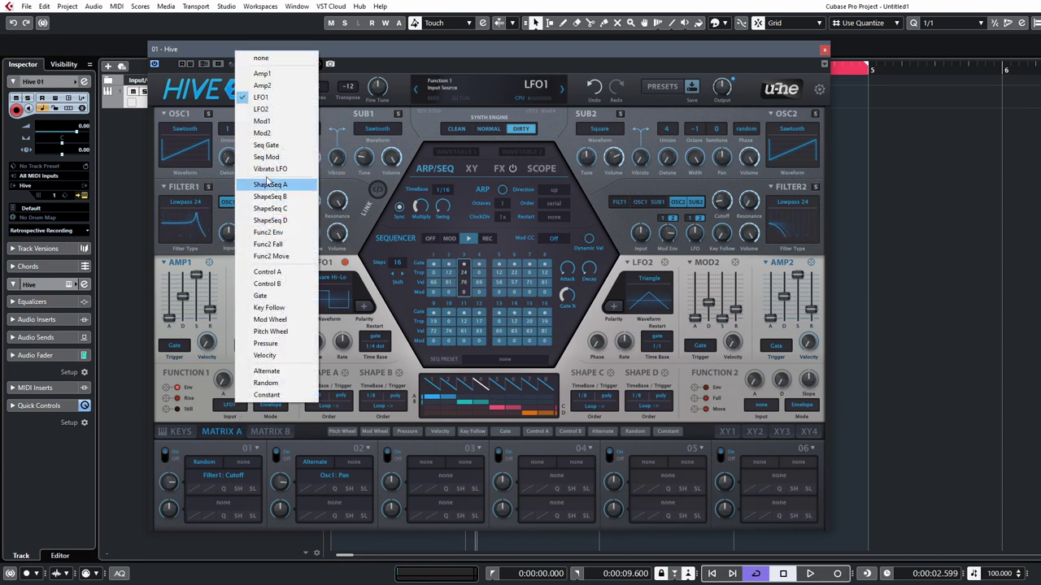
pyautogui.click(267, 97)
# Step: Set LFO 1's time base to 1/2 dot and its restart mode to sync
pyautogui.click(376, 352)
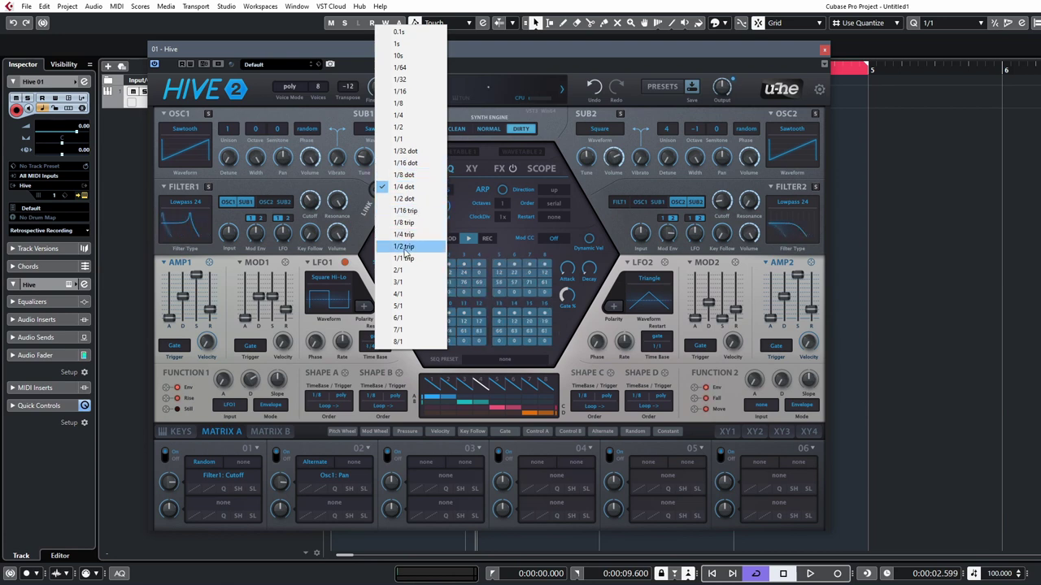
pyautogui.click(411, 200)
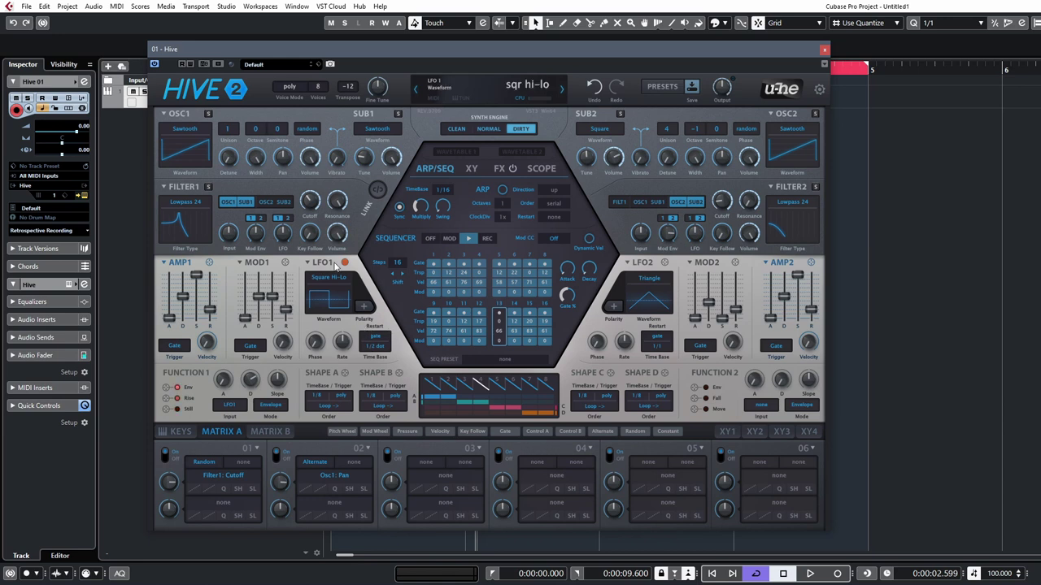
pyautogui.click(377, 342)
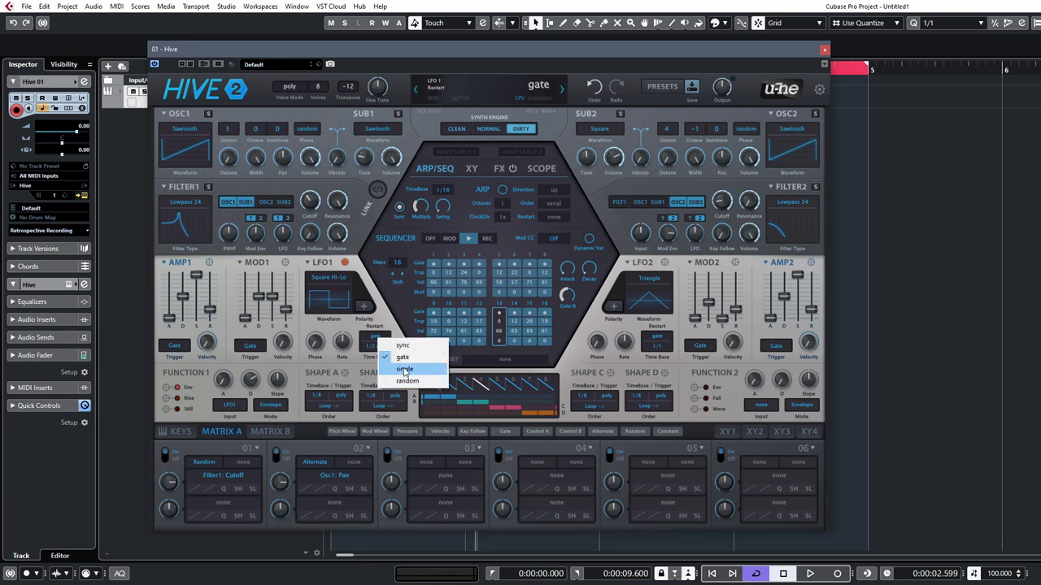
pyautogui.click(384, 342)
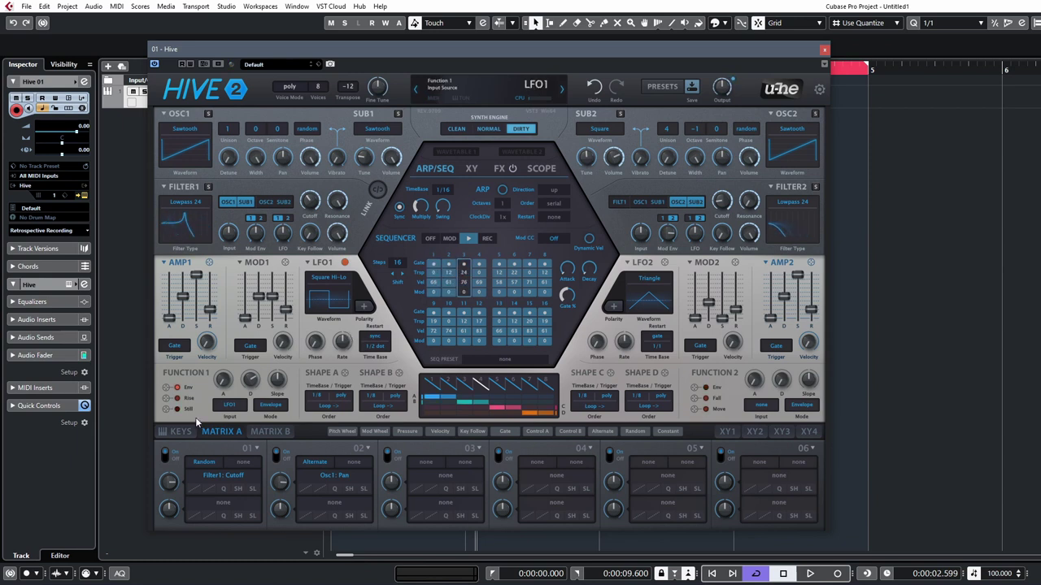
pyautogui.click(386, 345)
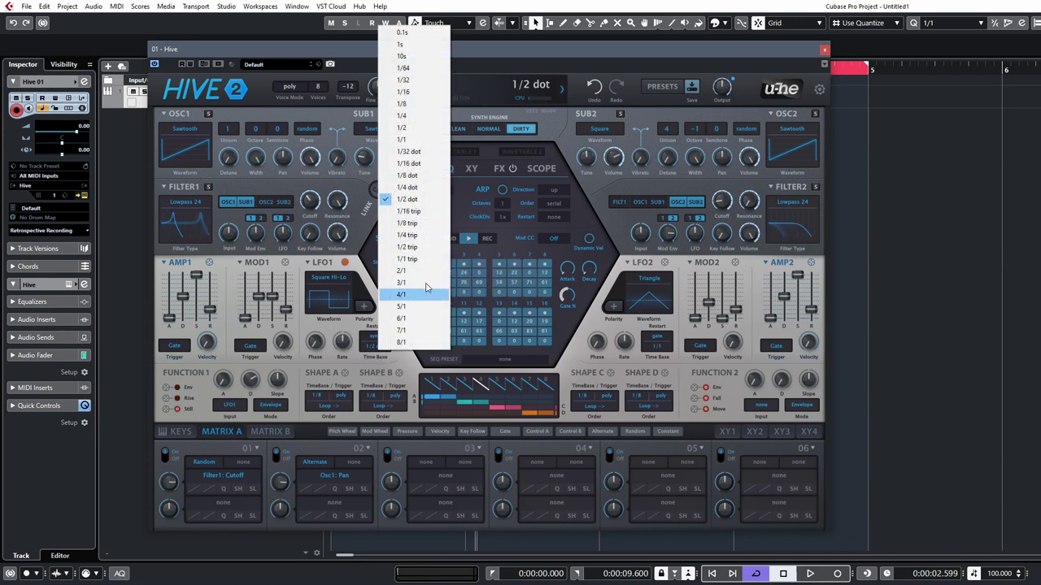
pyautogui.click(406, 199)
# Step: Select Function 1's Env output and set LFO 1's time base to 1/8 dot
pyautogui.moveTo(169, 391)
pyautogui.mouseDown()
pyautogui.moveTo(268, 236)
pyautogui.moveTo(266, 282)
pyautogui.moveTo(225, 234)
pyautogui.moveTo(168, 209)
pyautogui.moveTo(252, 280)
pyautogui.moveTo(167, 390)
pyautogui.mouseUp()
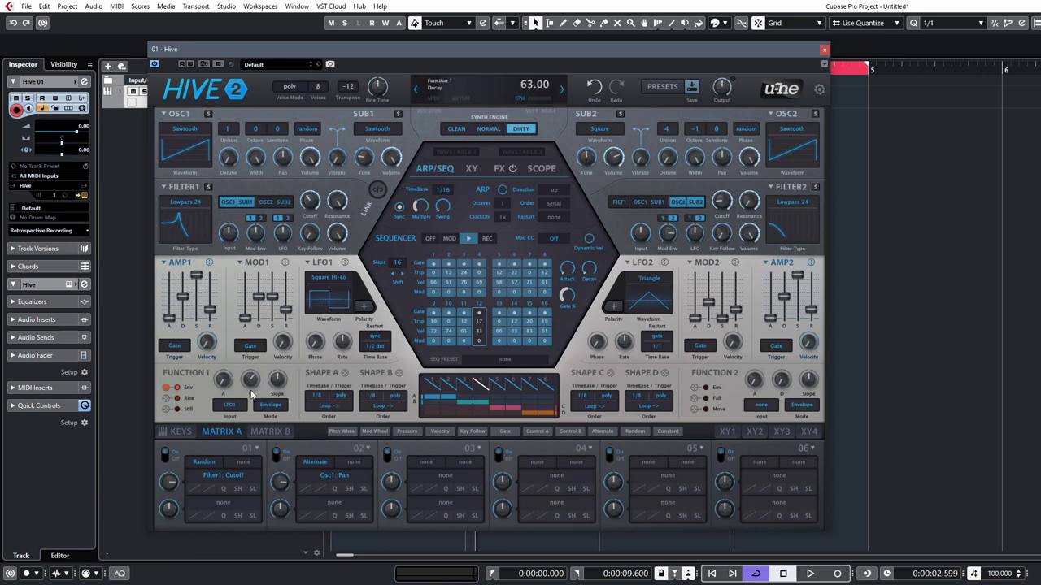
pyautogui.click(375, 346)
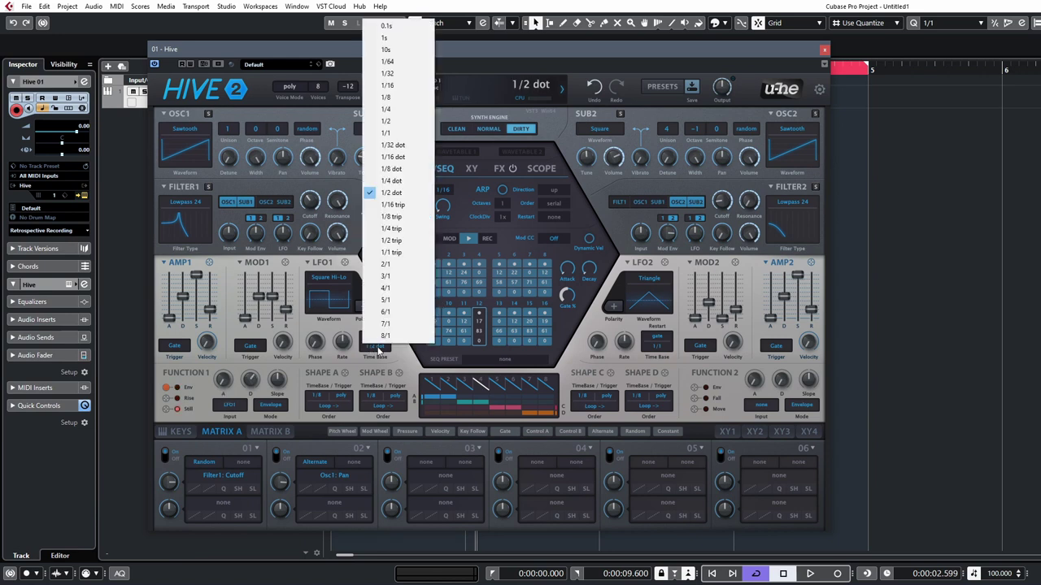
pyautogui.click(398, 167)
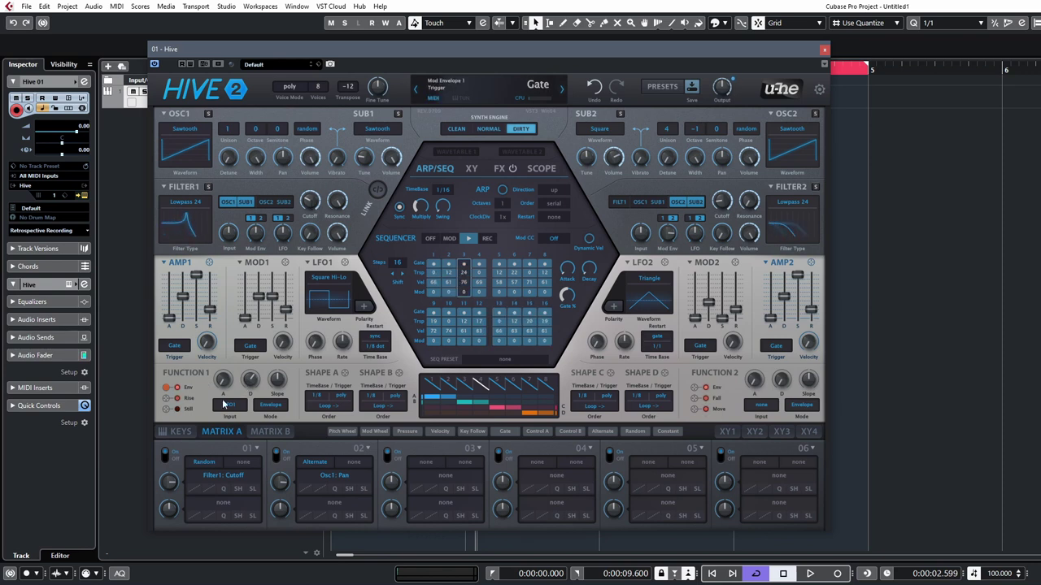
# Step: Assign Function 1's Env output to Filter 1's cutoff and Sub 1's volume, and adjust the modulation depths
pyautogui.moveTo(165, 392); pyautogui.dragTo(310, 200)
pyautogui.moveTo(392, 483); pyautogui.dragTo(394, 475)
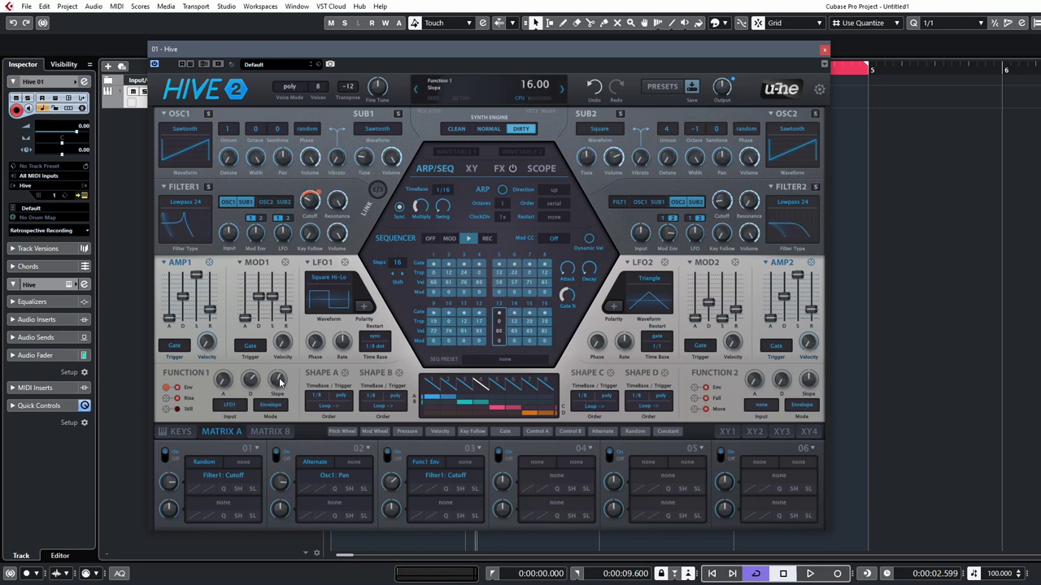
pyautogui.moveTo(243, 392)
pyautogui.moveTo(380, 345)
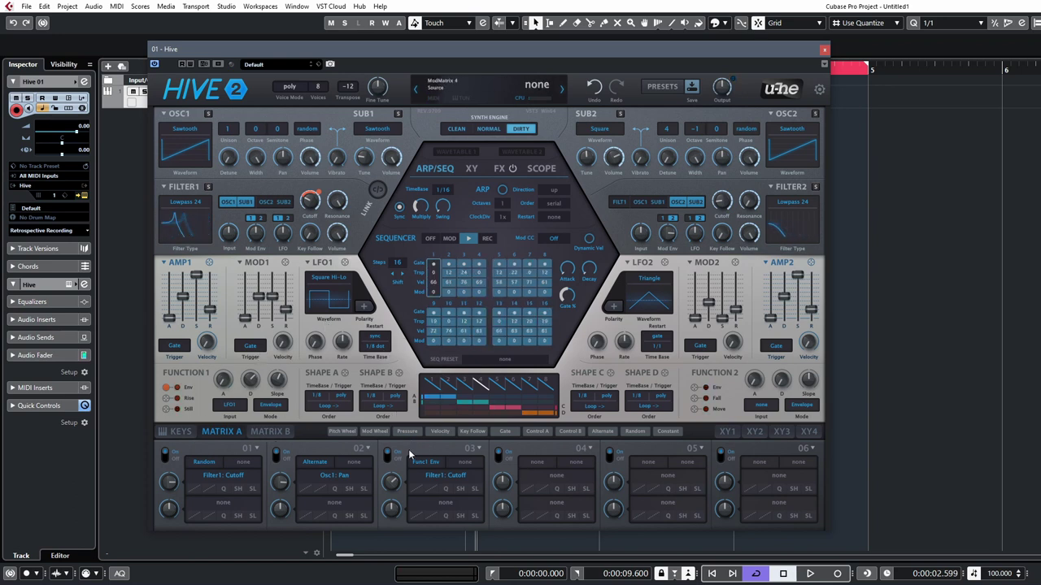
pyautogui.moveTo(436, 506); pyautogui.dragTo(391, 157)
pyautogui.moveTo(392, 485)
pyautogui.mouseDown()
pyautogui.moveTo(393, 463)
pyautogui.moveTo(399, 488)
pyautogui.mouseUp()
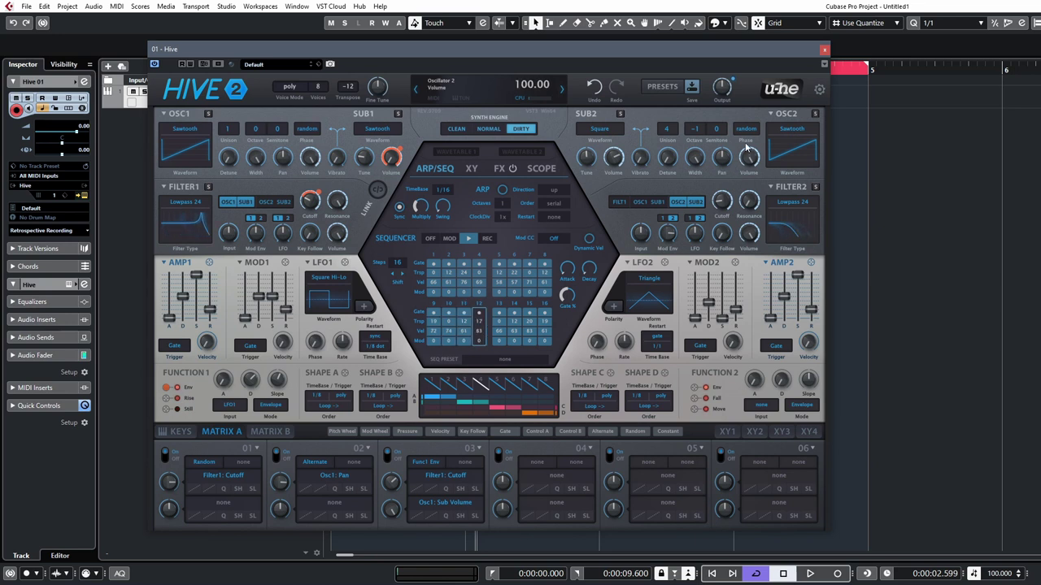
# Step: Set Oscillator 2's octave to 0 and turn on the arpeggiator
pyautogui.click(693, 129)
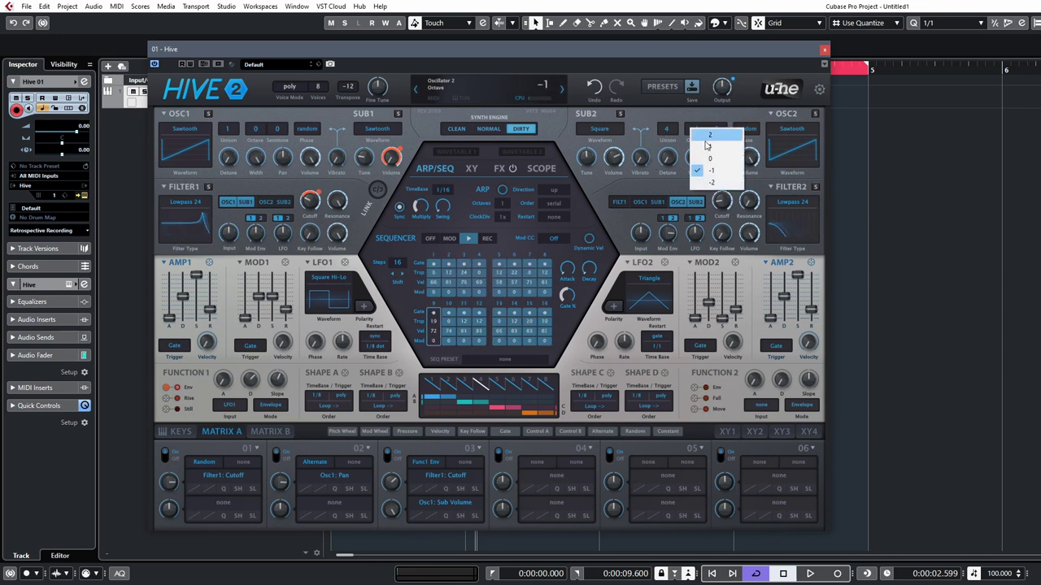
pyautogui.click(716, 147)
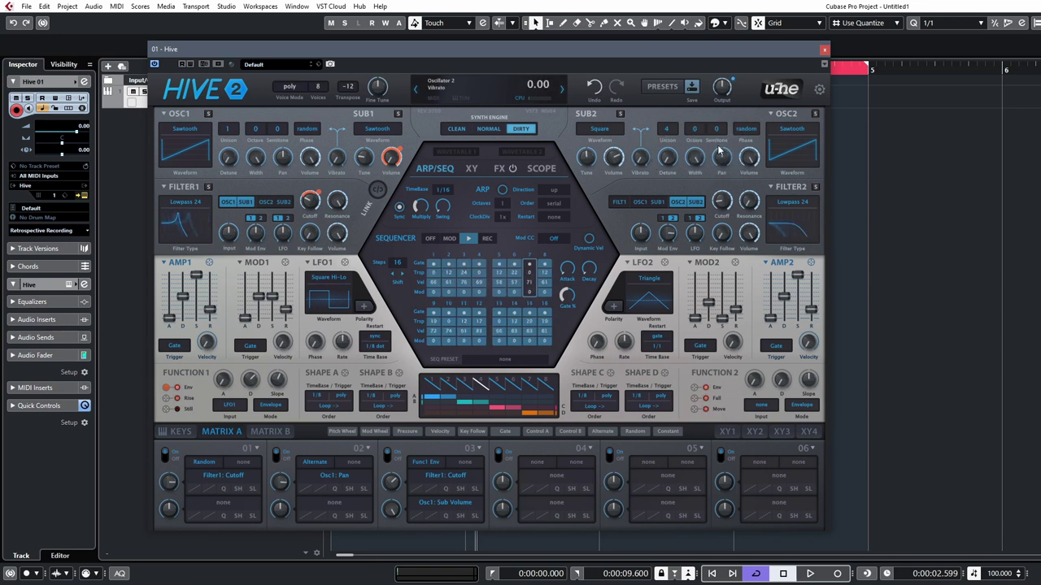
pyautogui.click(502, 190)
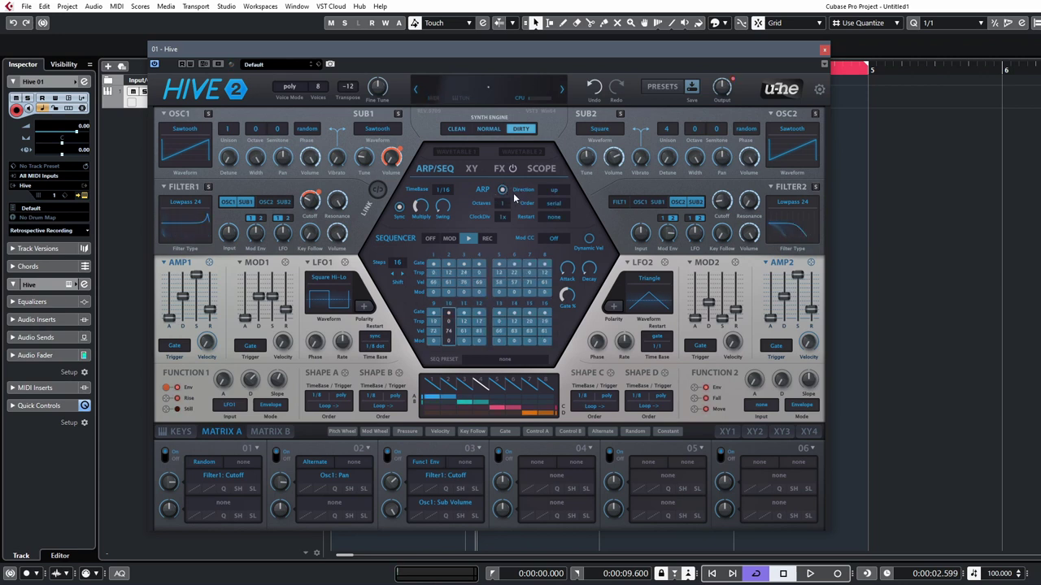
# Step: Enable the EQ, Compressor and Delay effects
pyautogui.click(499, 169)
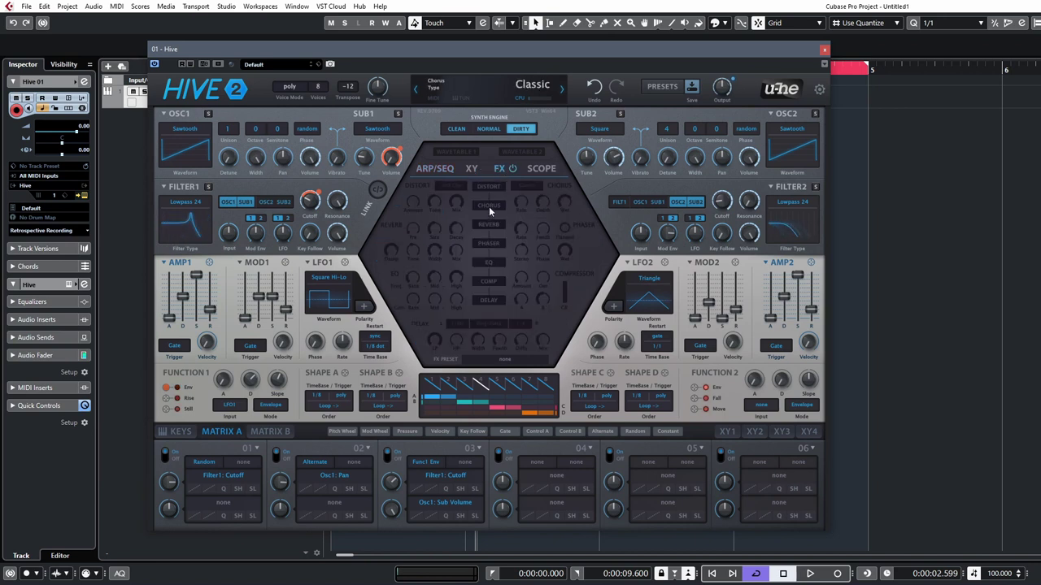
pyautogui.click(490, 263)
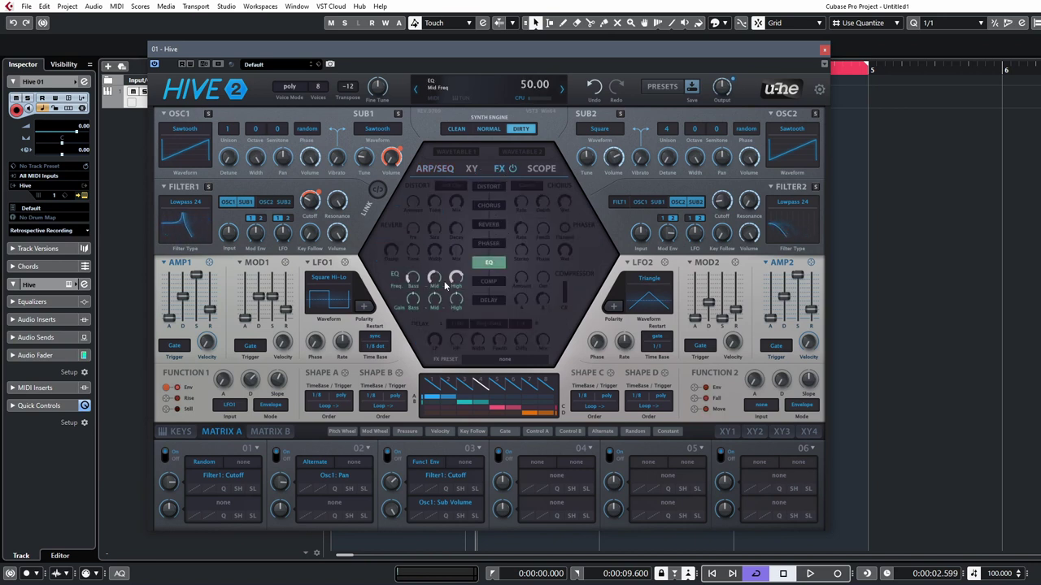
pyautogui.click(488, 281)
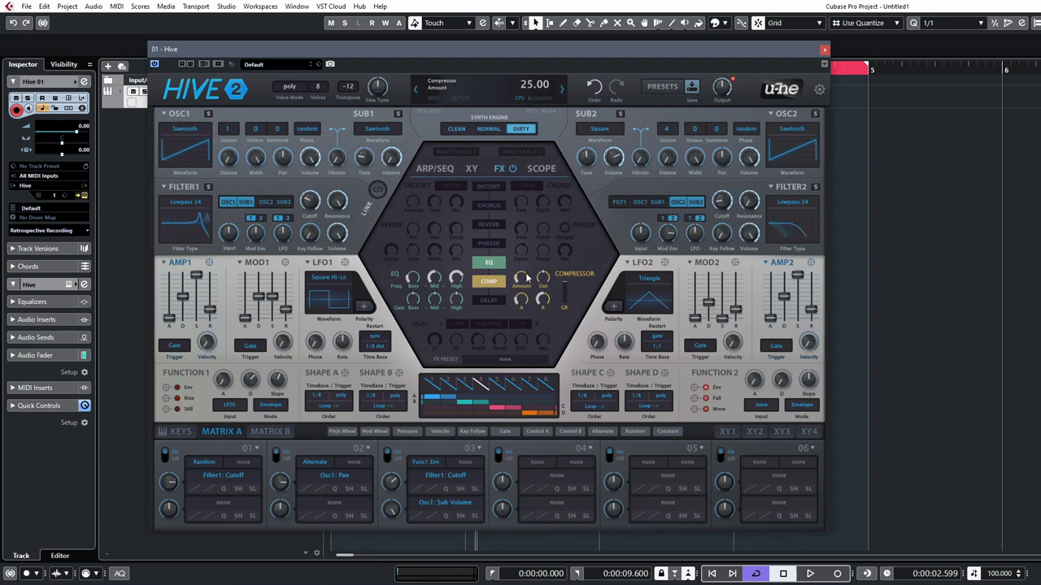
pyautogui.click(495, 303)
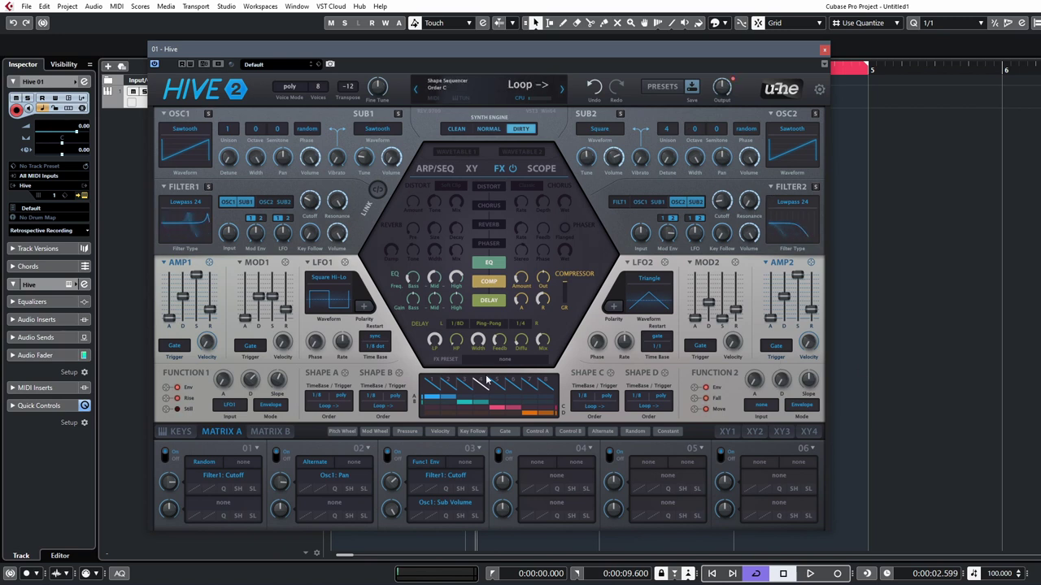
# Step: Set LFO 2's waveform to Random Hold and assign LFO 2 to Filter 2's cutoff
pyautogui.click(658, 277)
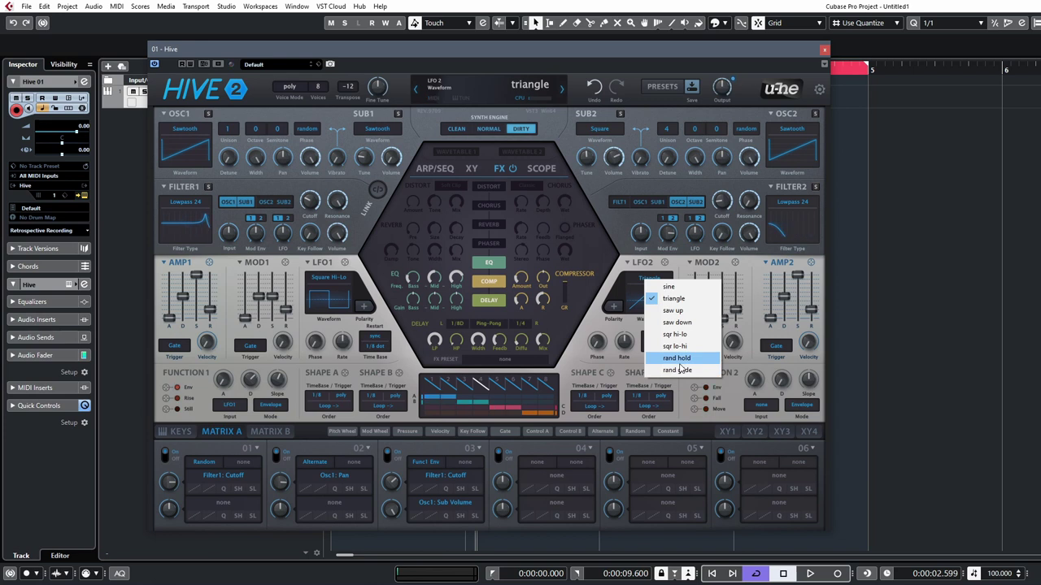
pyautogui.click(688, 359)
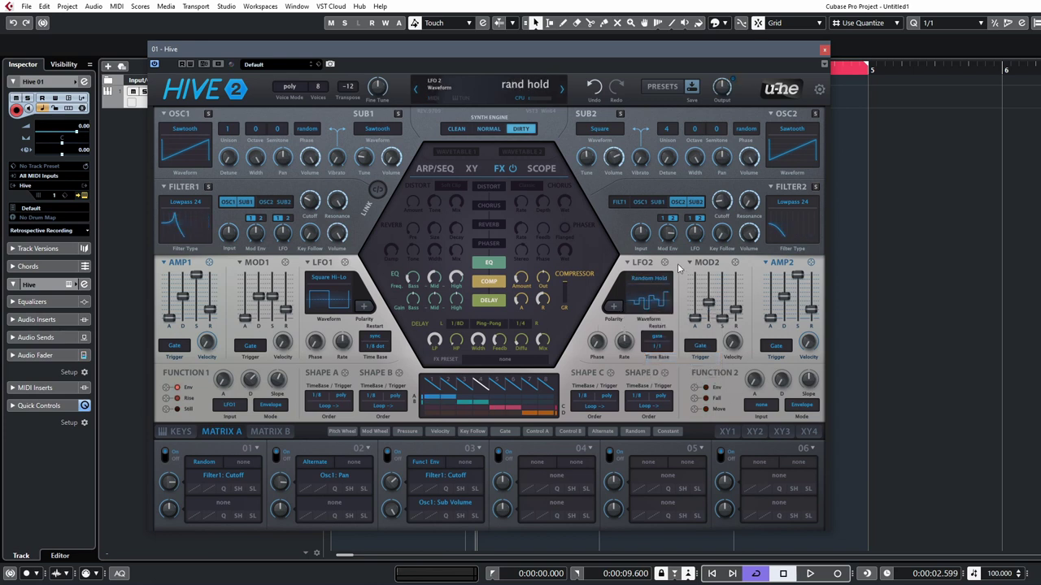
pyautogui.moveTo(669, 258); pyautogui.dragTo(721, 200)
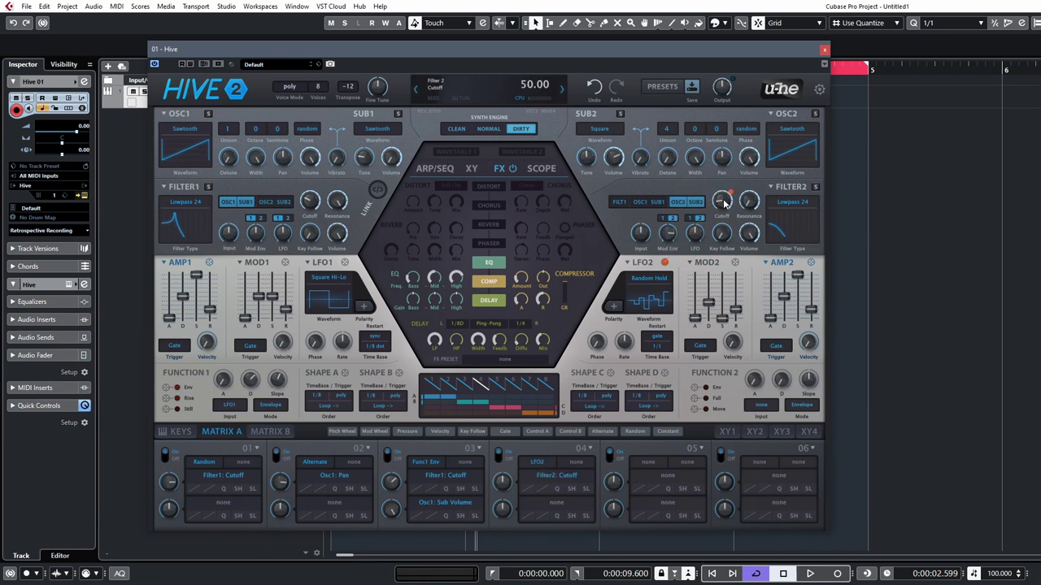
# Step: Unipolarize LFO 2's modulation of Filter 2's cutoff at a depth of 66, and set LFO 2's time base to 1/8
pyautogui.click(532, 490)
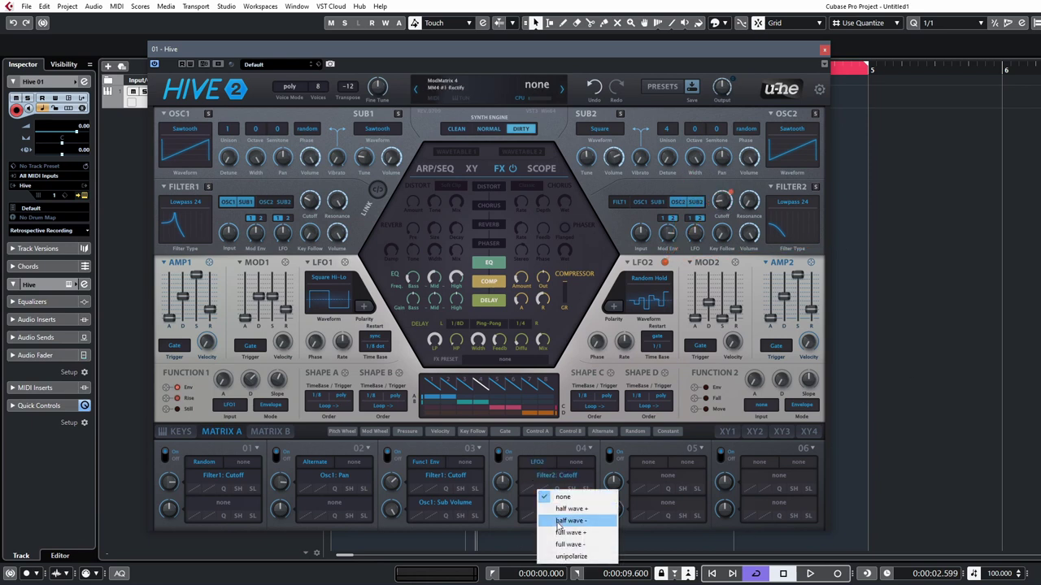
pyautogui.click(570, 556)
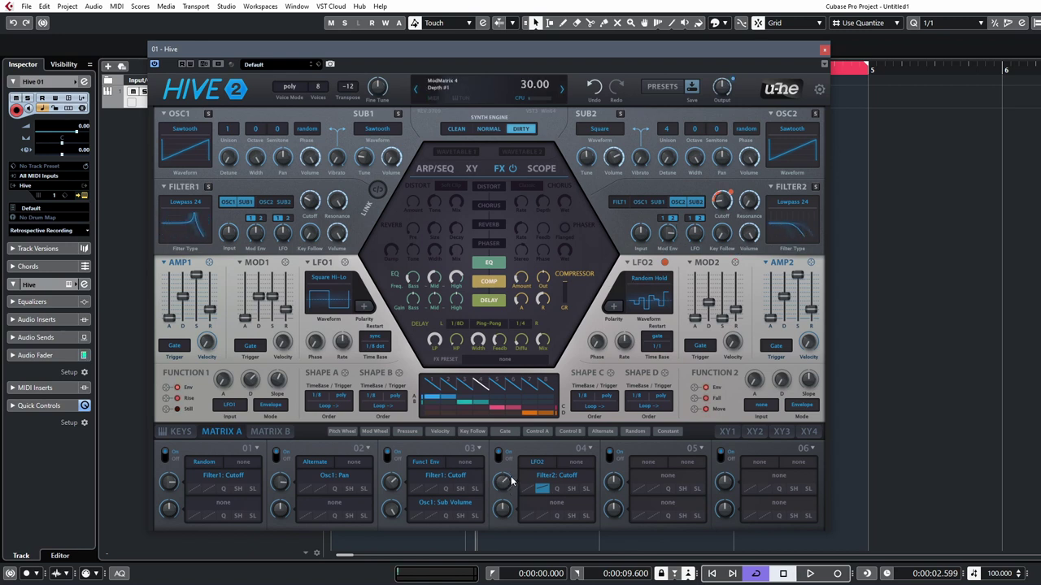
pyautogui.moveTo(810, 310); pyautogui.dragTo(813, 300)
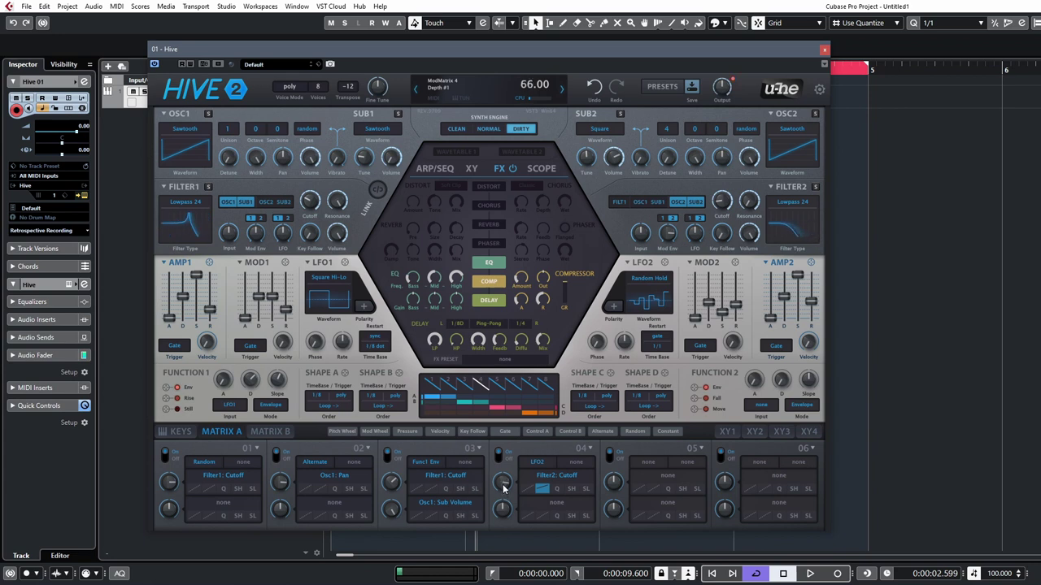
pyautogui.click(661, 352)
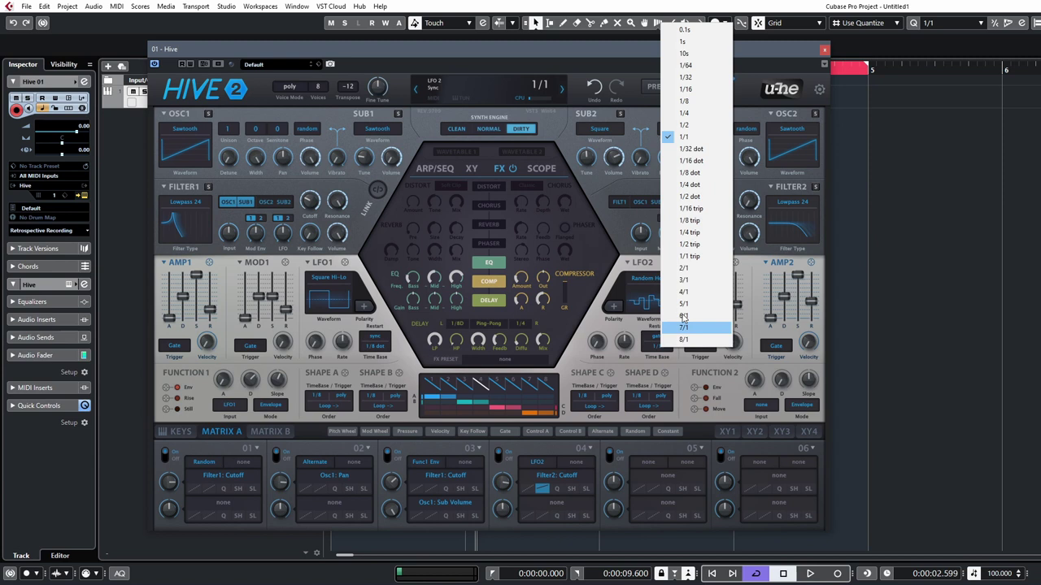
pyautogui.click(697, 103)
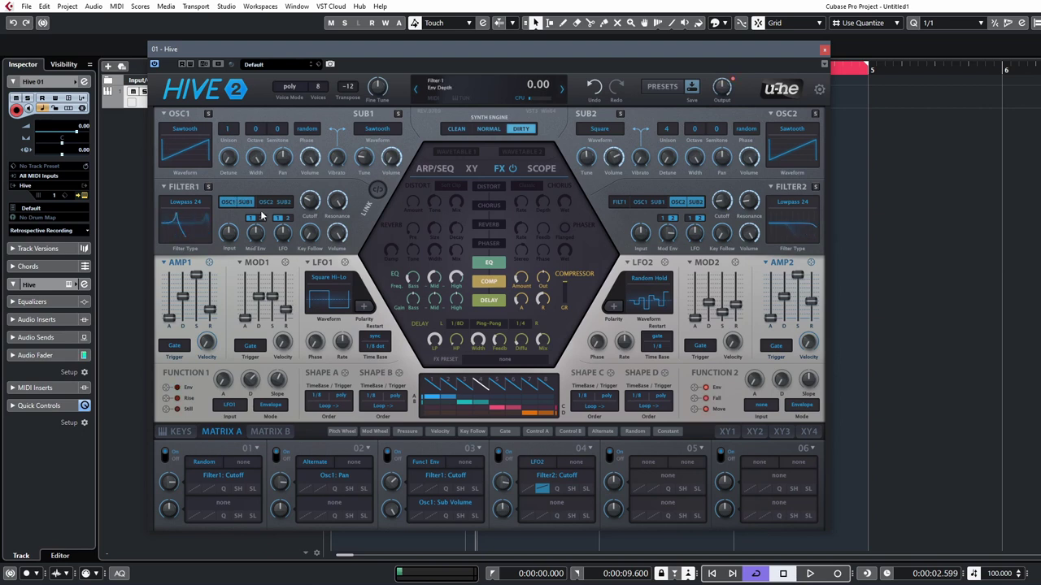
# Step: Change Filter 1's type to Bandpass and set Oscillator 2's unison to 8
pyautogui.click(186, 213)
pyautogui.click(240, 251)
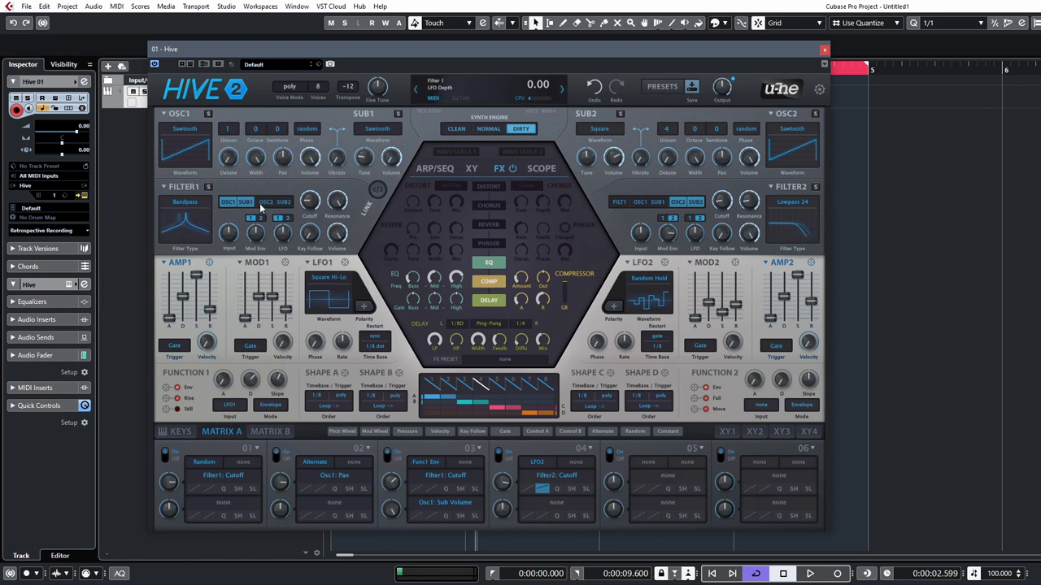
pyautogui.click(665, 130)
pyautogui.click(679, 217)
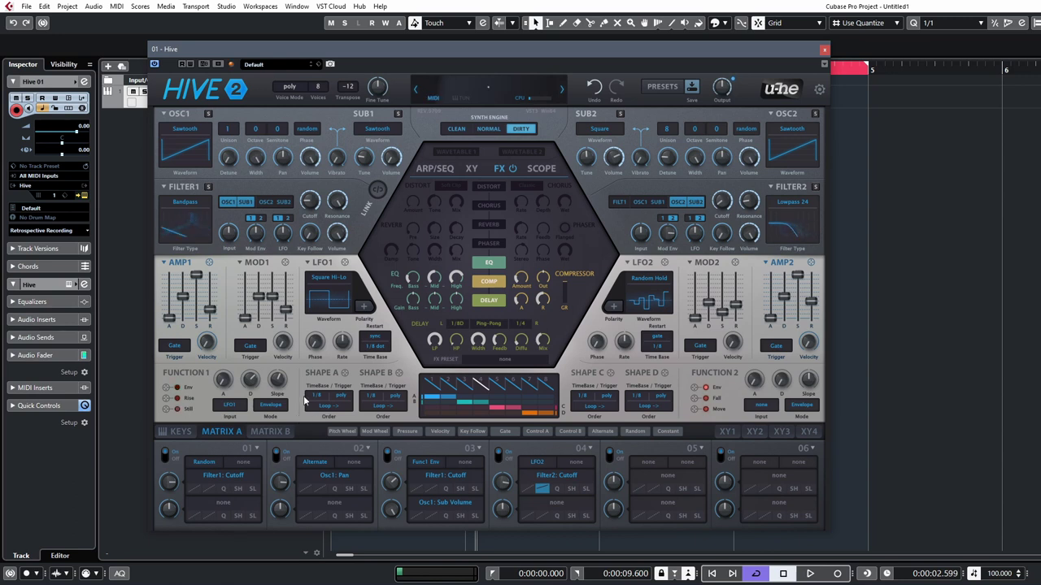
# Step: Enable the Reverb effect and move it to the end of the effects chain, after Delay
pyautogui.moveTo(464, 251)
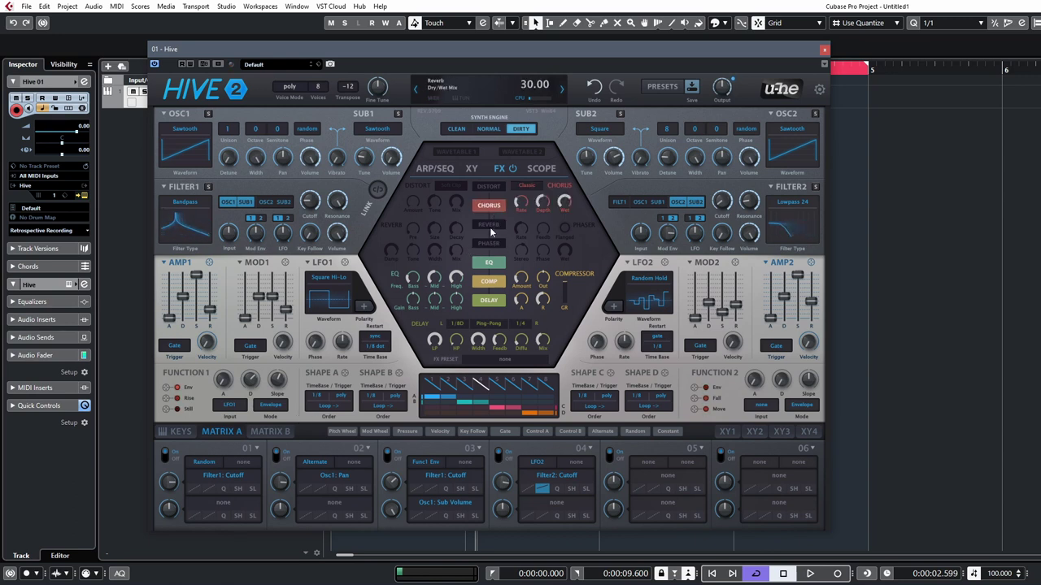
pyautogui.click(492, 227)
pyautogui.moveTo(494, 227); pyautogui.dragTo(489, 301)
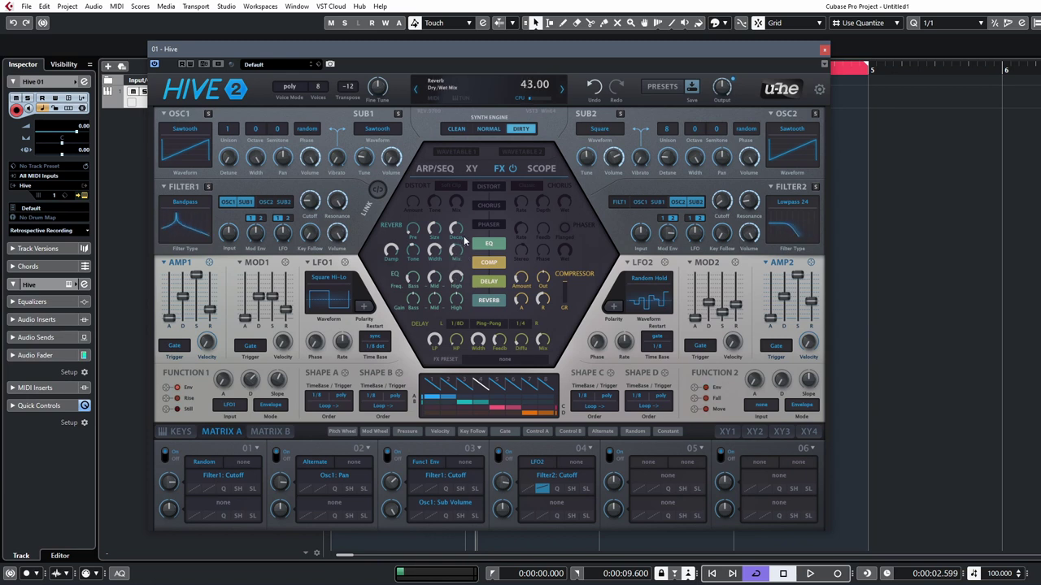
pyautogui.moveTo(457, 248)
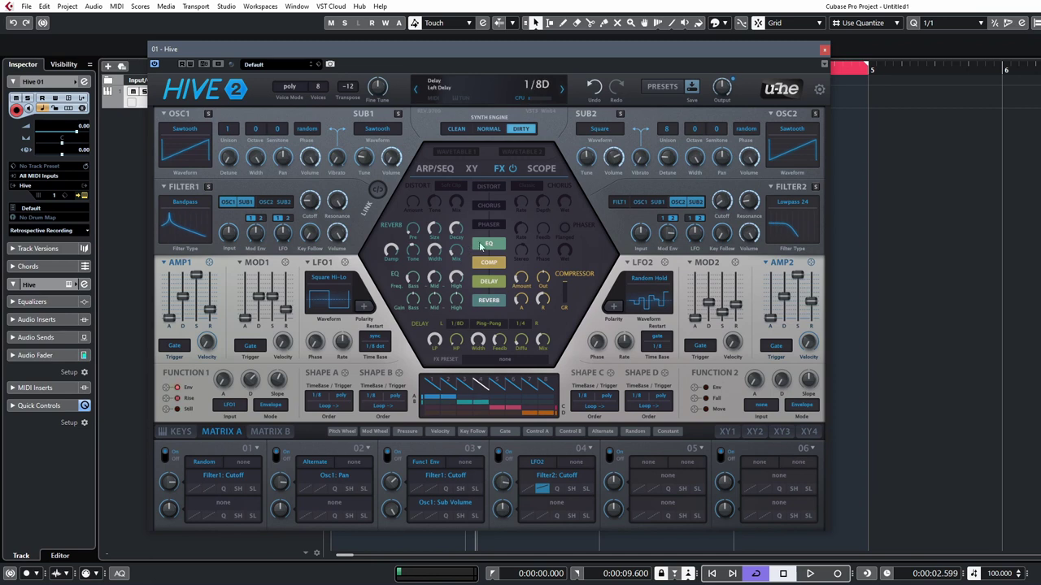
# Step: Set the sequencer's Mod value to 100 on steps 4 and 6, and raise Mod on several steps between 9 and 16
pyautogui.click(454, 168)
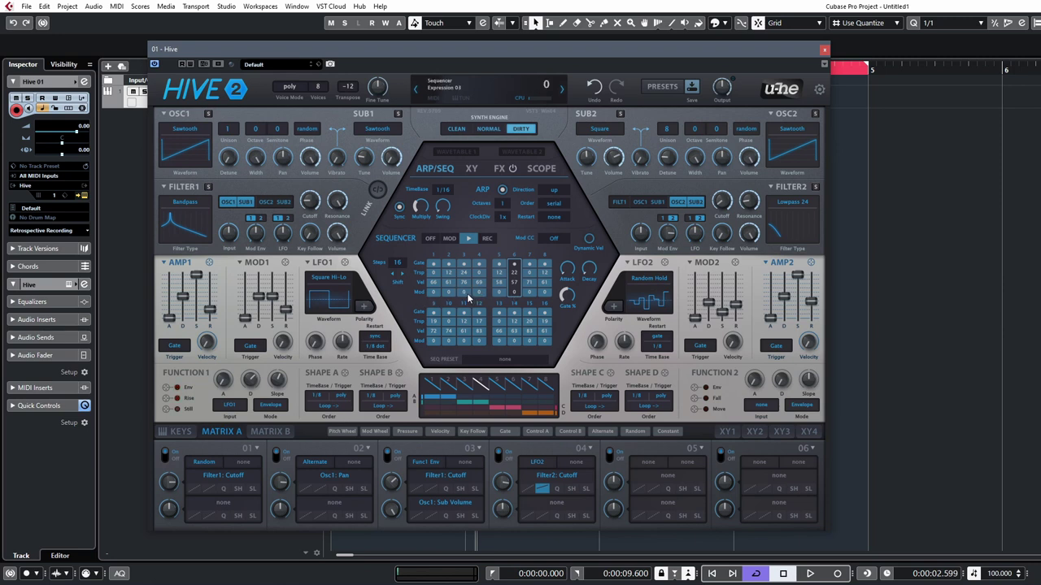
pyautogui.moveTo(479, 291); pyautogui.dragTo(494, 134)
pyautogui.moveTo(501, 295); pyautogui.dragTo(521, 135)
pyautogui.moveTo(513, 292); pyautogui.dragTo(529, 137)
pyautogui.moveTo(451, 338); pyautogui.dragTo(452, 321)
pyautogui.moveTo(514, 342)
pyautogui.mouseDown()
pyautogui.moveTo(522, 175)
pyautogui.moveTo(528, 344)
pyautogui.moveTo(552, 232)
pyautogui.moveTo(556, 349)
pyautogui.moveTo(572, 237)
pyautogui.mouseUp()
# Step: Assign Seq Mod as the source of modulation slot 5 and the Reverb's Dry/Wet Mix as its target
pyautogui.click(649, 462)
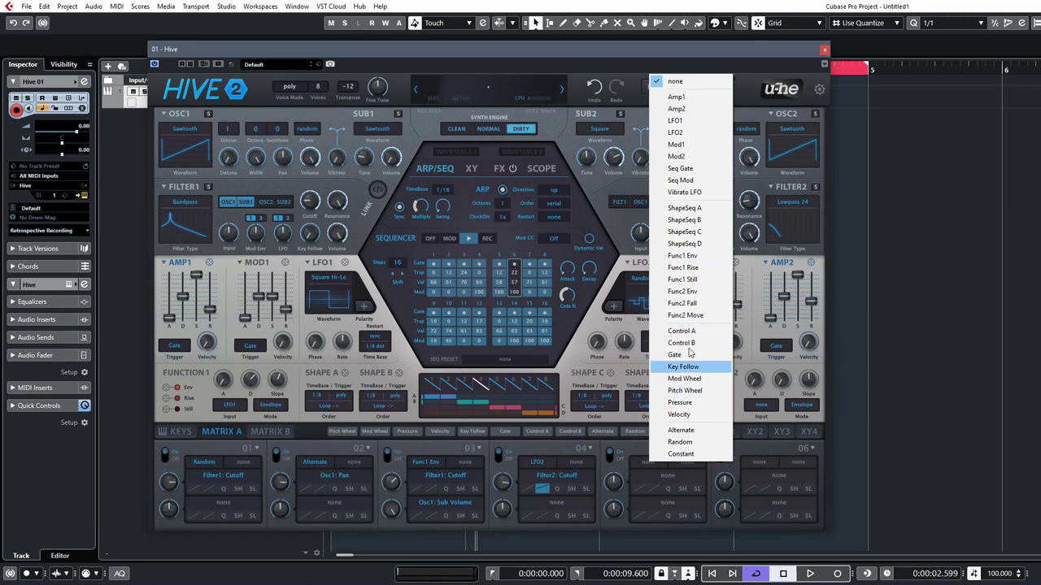
pyautogui.click(680, 180)
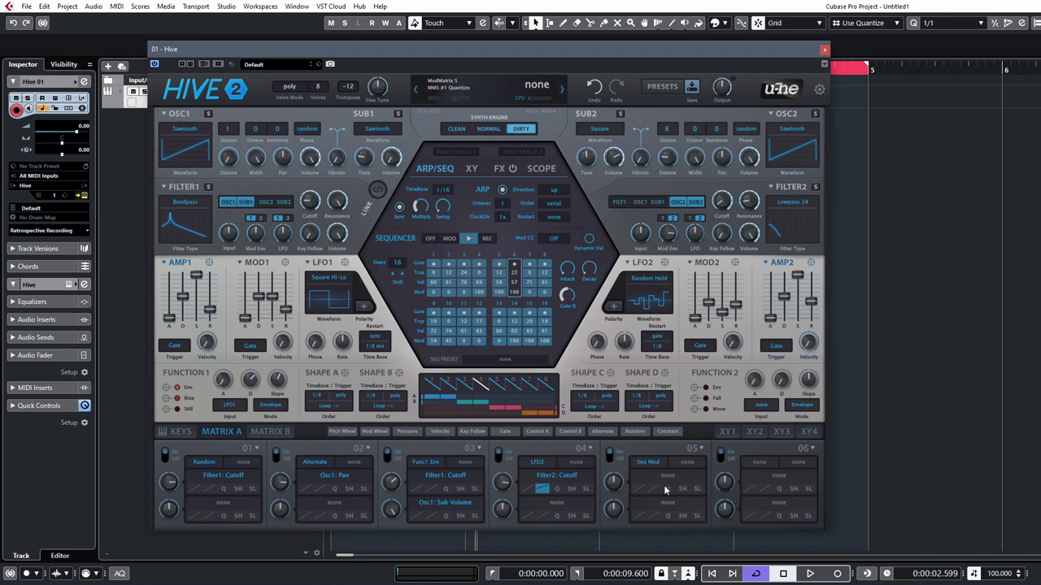
pyautogui.click(499, 169)
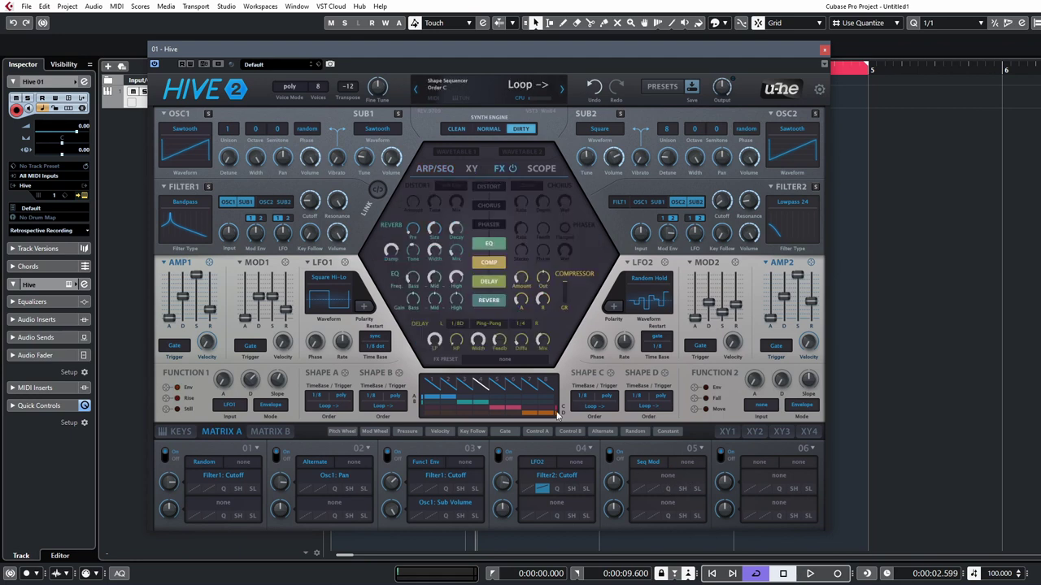
pyautogui.moveTo(667, 476); pyautogui.dragTo(453, 250)
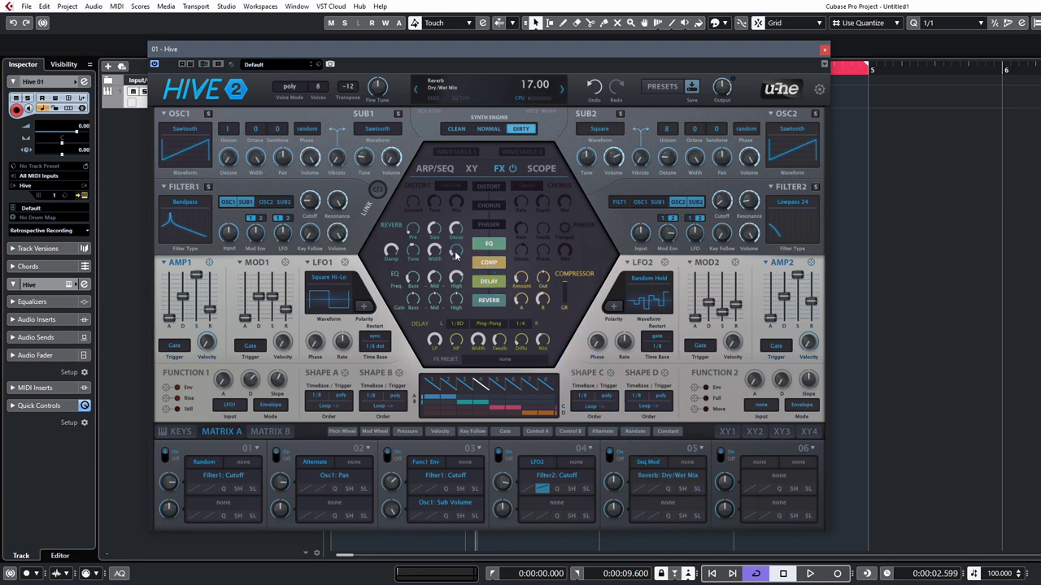
# Step: Unipolarize Seq Mod's modulation of the reverb mix, and adjust its depth and the reverb decay
pyautogui.click(651, 488)
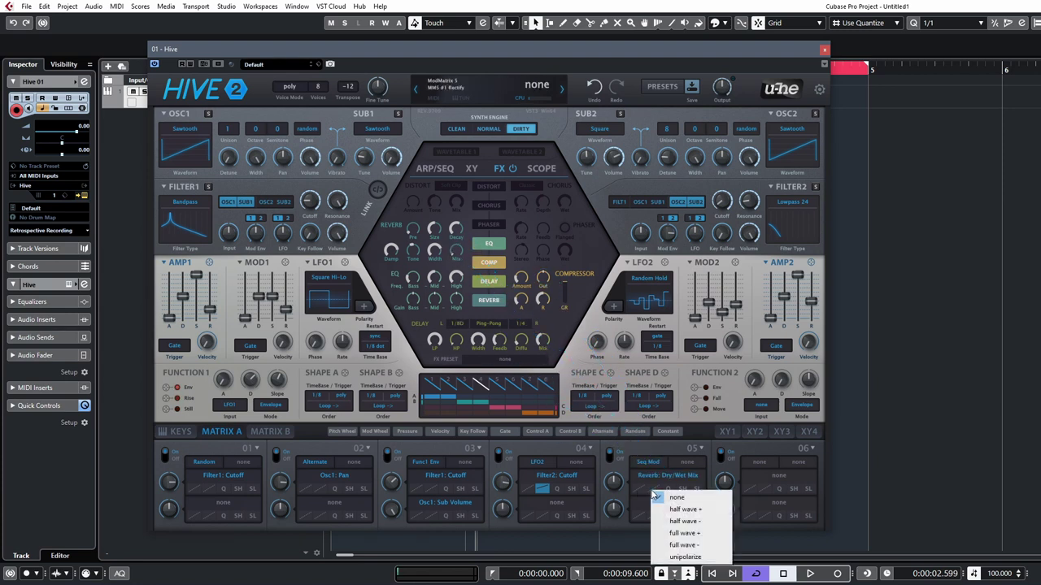
pyautogui.click(683, 558)
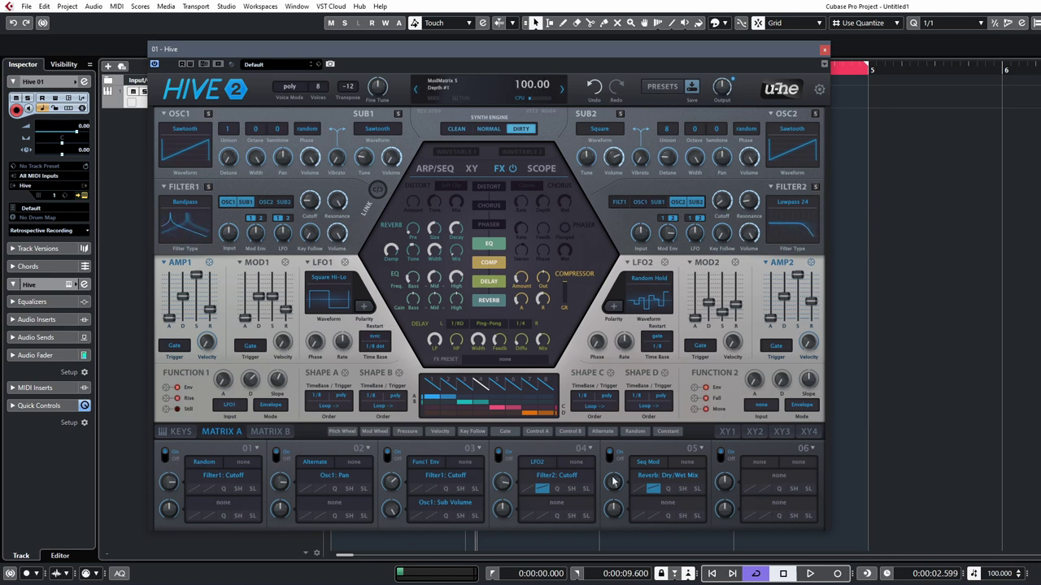
pyautogui.moveTo(613, 482)
pyautogui.mouseDown()
pyautogui.moveTo(617, 506)
pyautogui.moveTo(617, 485)
pyautogui.mouseUp()
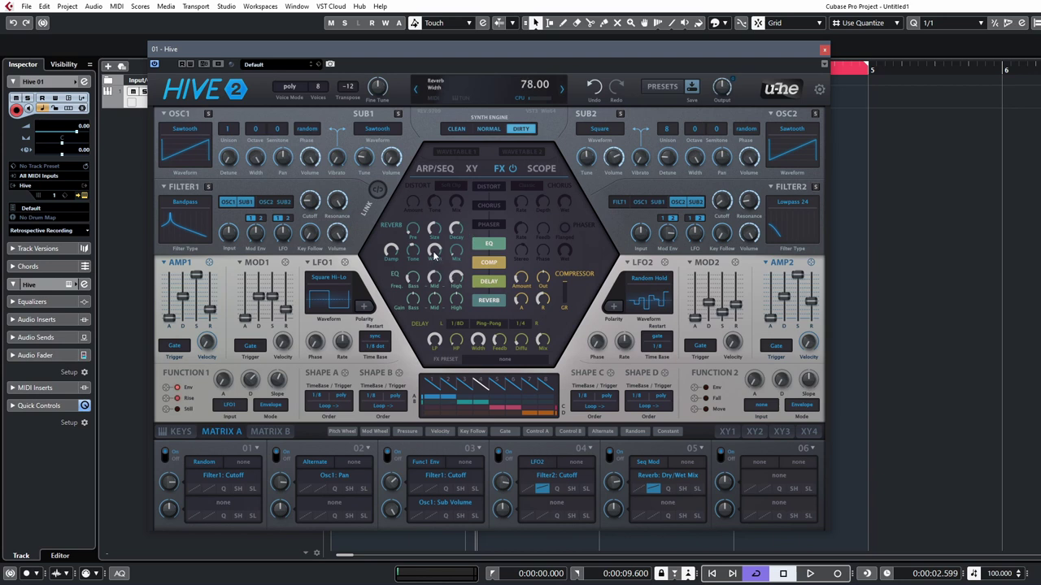
pyautogui.moveTo(456, 228); pyautogui.dragTo(455, 238)
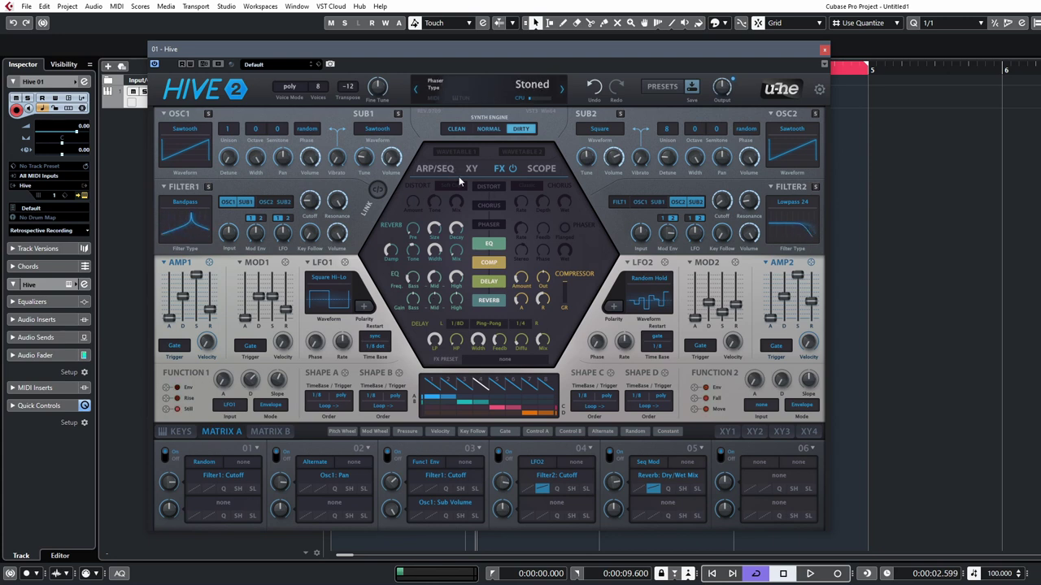
# Step: Set the Func1 Env modulation depth on Oscillator 1's sub volume to 46 and LFO 1's time base to 1/8
pyautogui.click(433, 168)
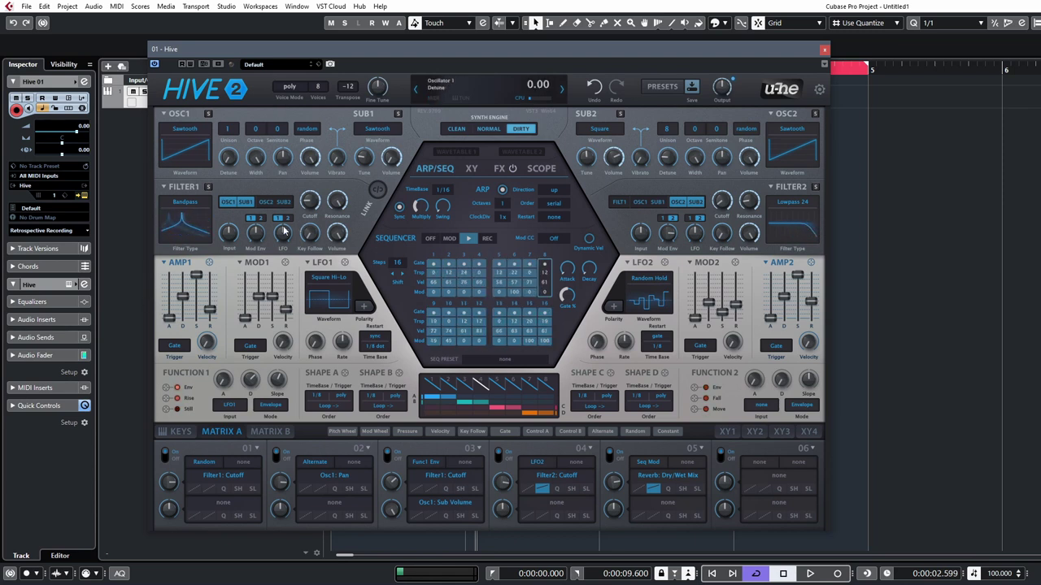
pyautogui.scroll(10, 325, 197)
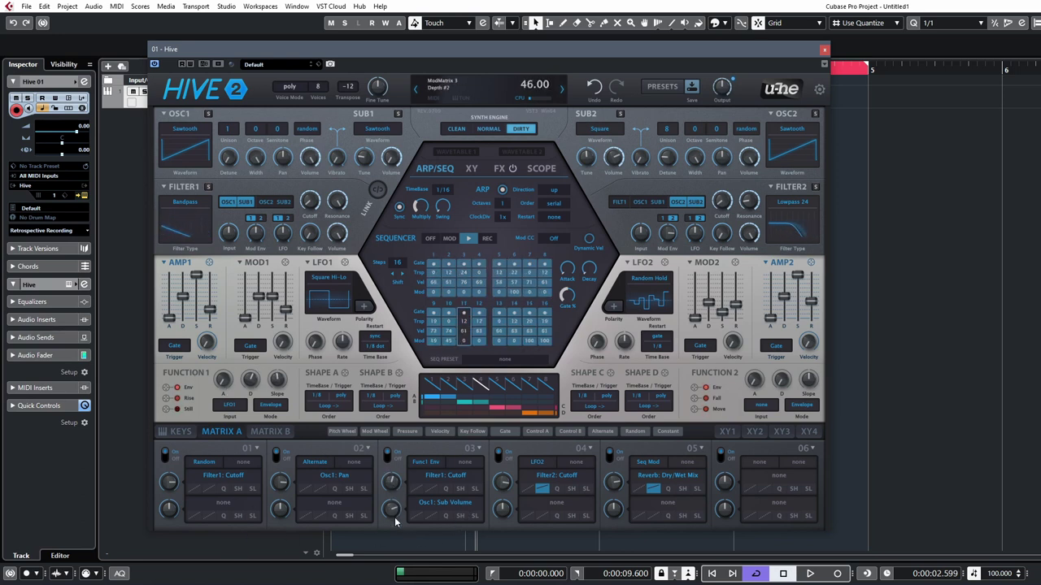
pyautogui.click(375, 346)
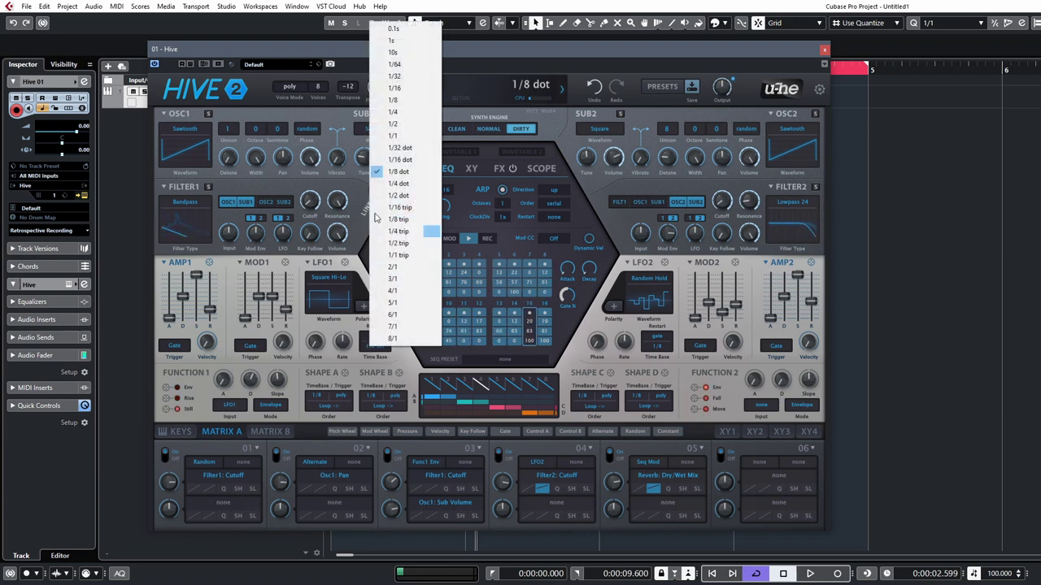
pyautogui.click(393, 99)
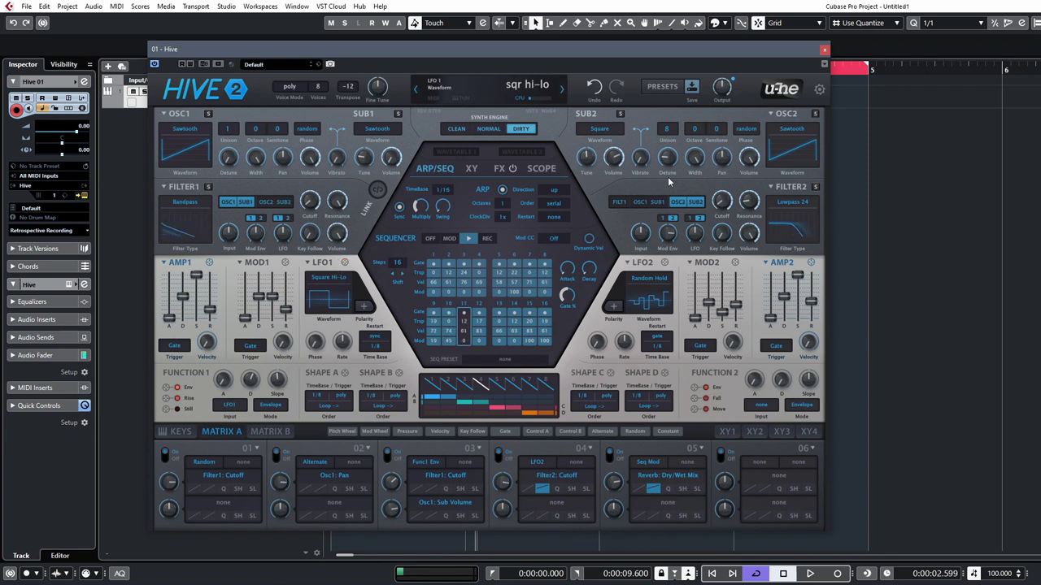
# Step: Set Oscillator 2's octave to -1
pyautogui.click(690, 130)
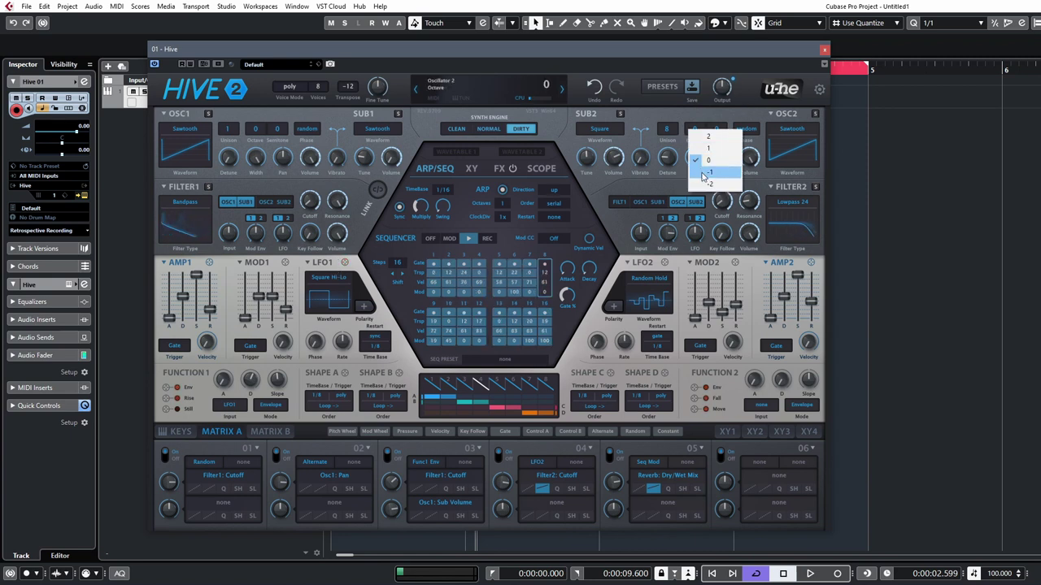
pyautogui.click(704, 155)
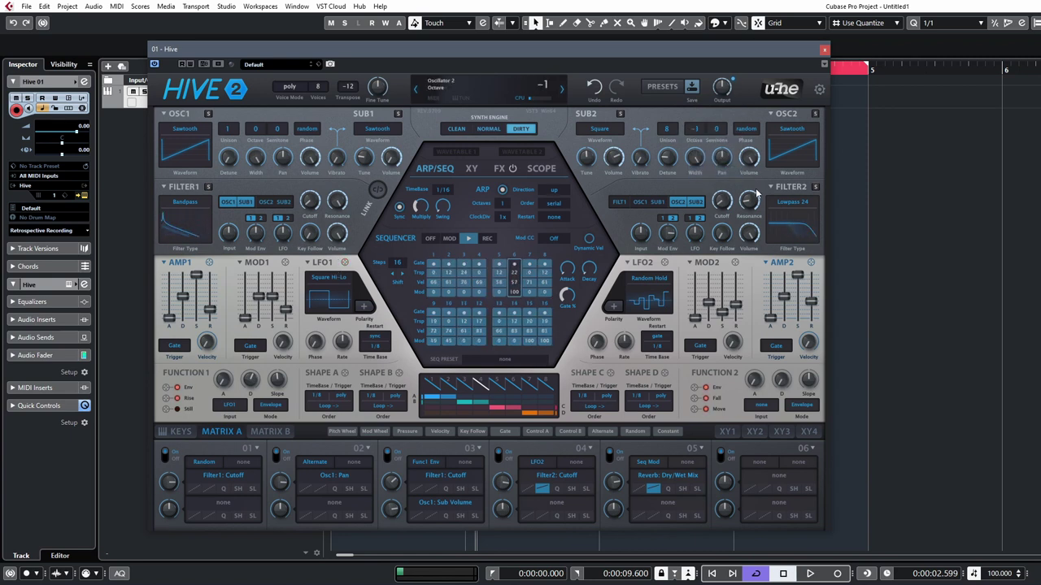